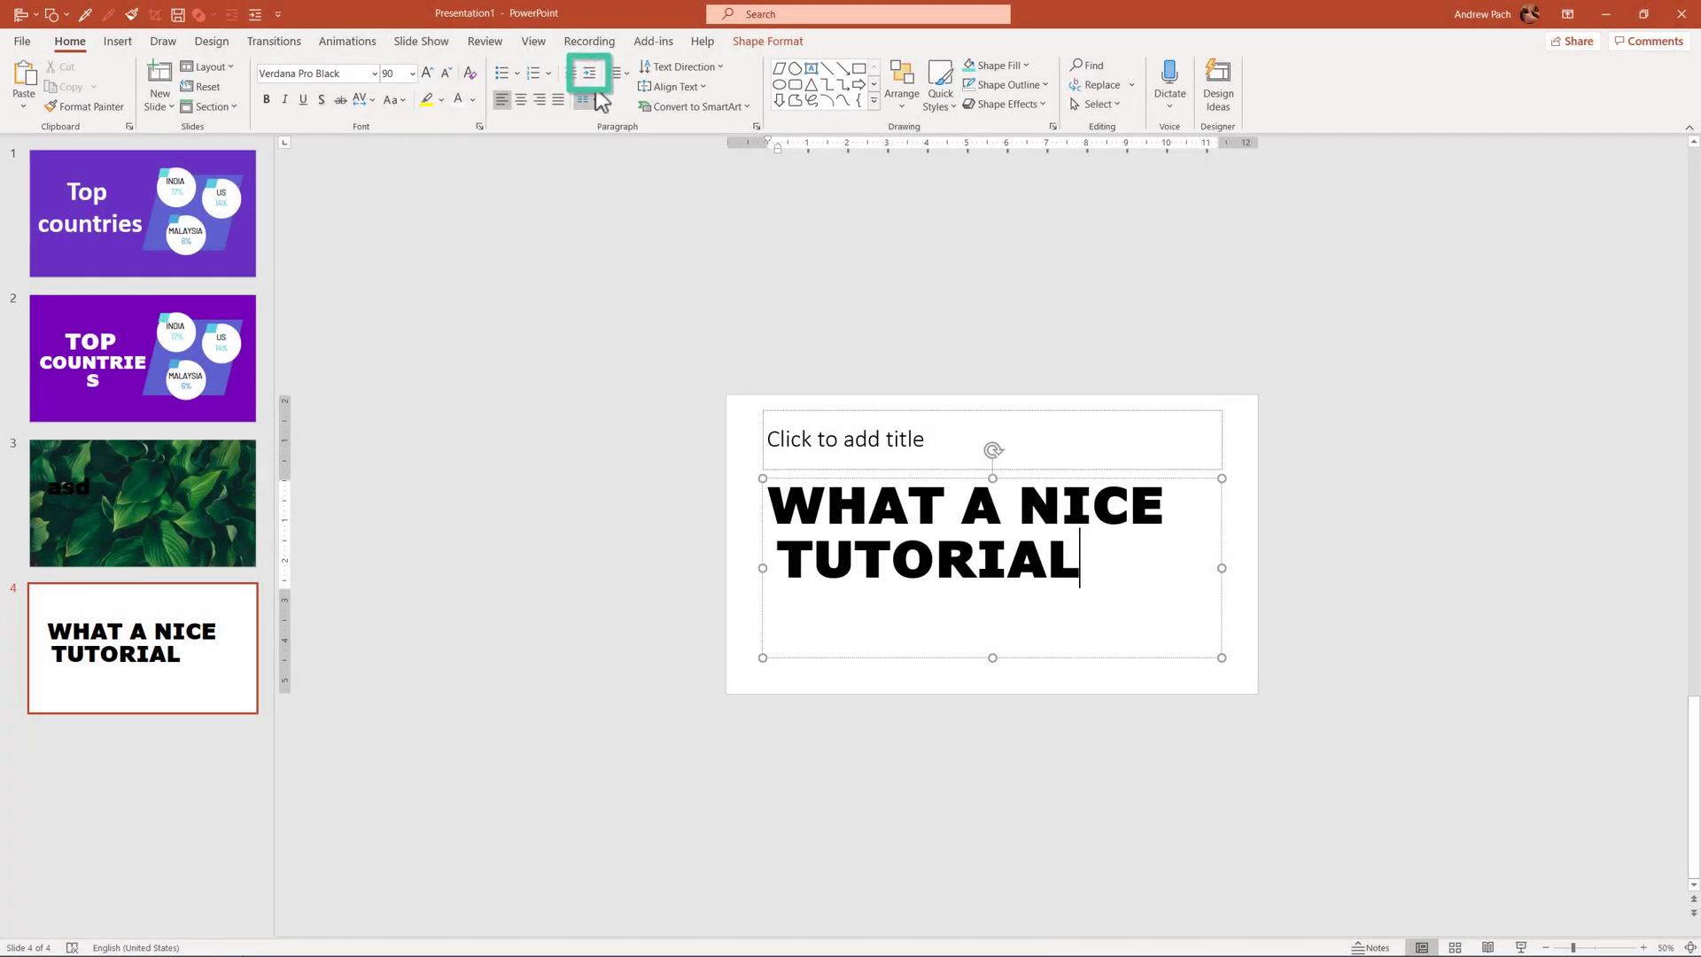
Set the WHAT A NICE TUTORIAL text to Barlow ExtraBold, then Haettenschweiler on one line.
{"action": "left_click", "coordinate": [590, 75]}
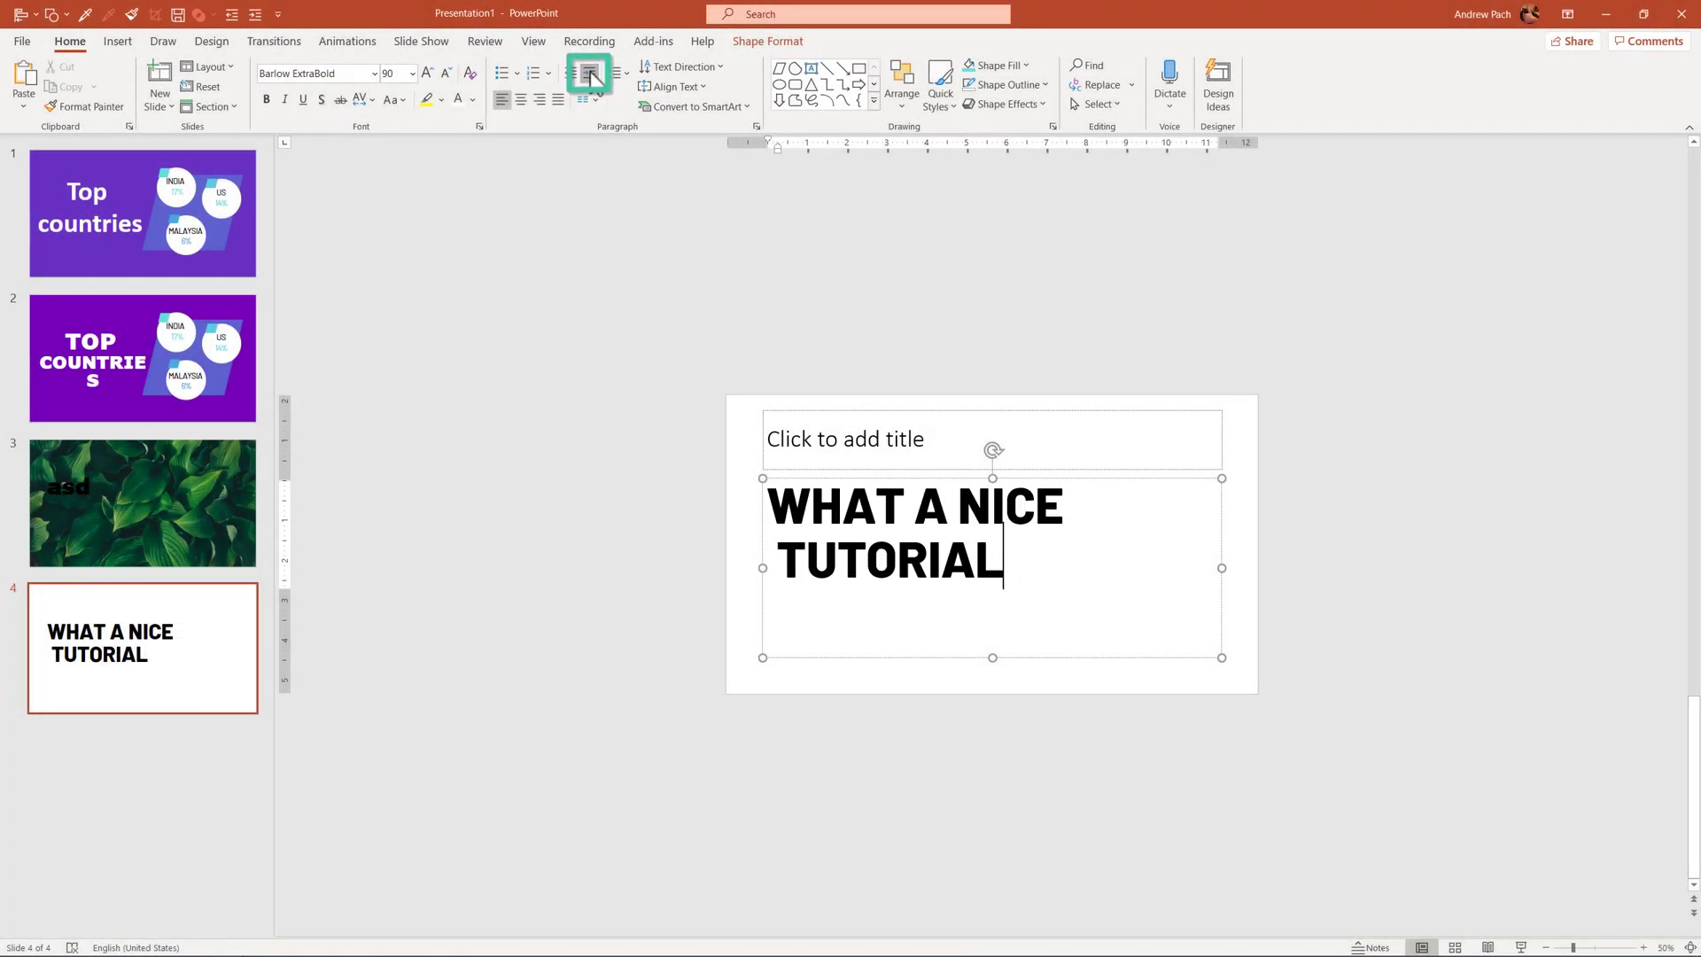
{"action": "left_click", "coordinate": [590, 74]}
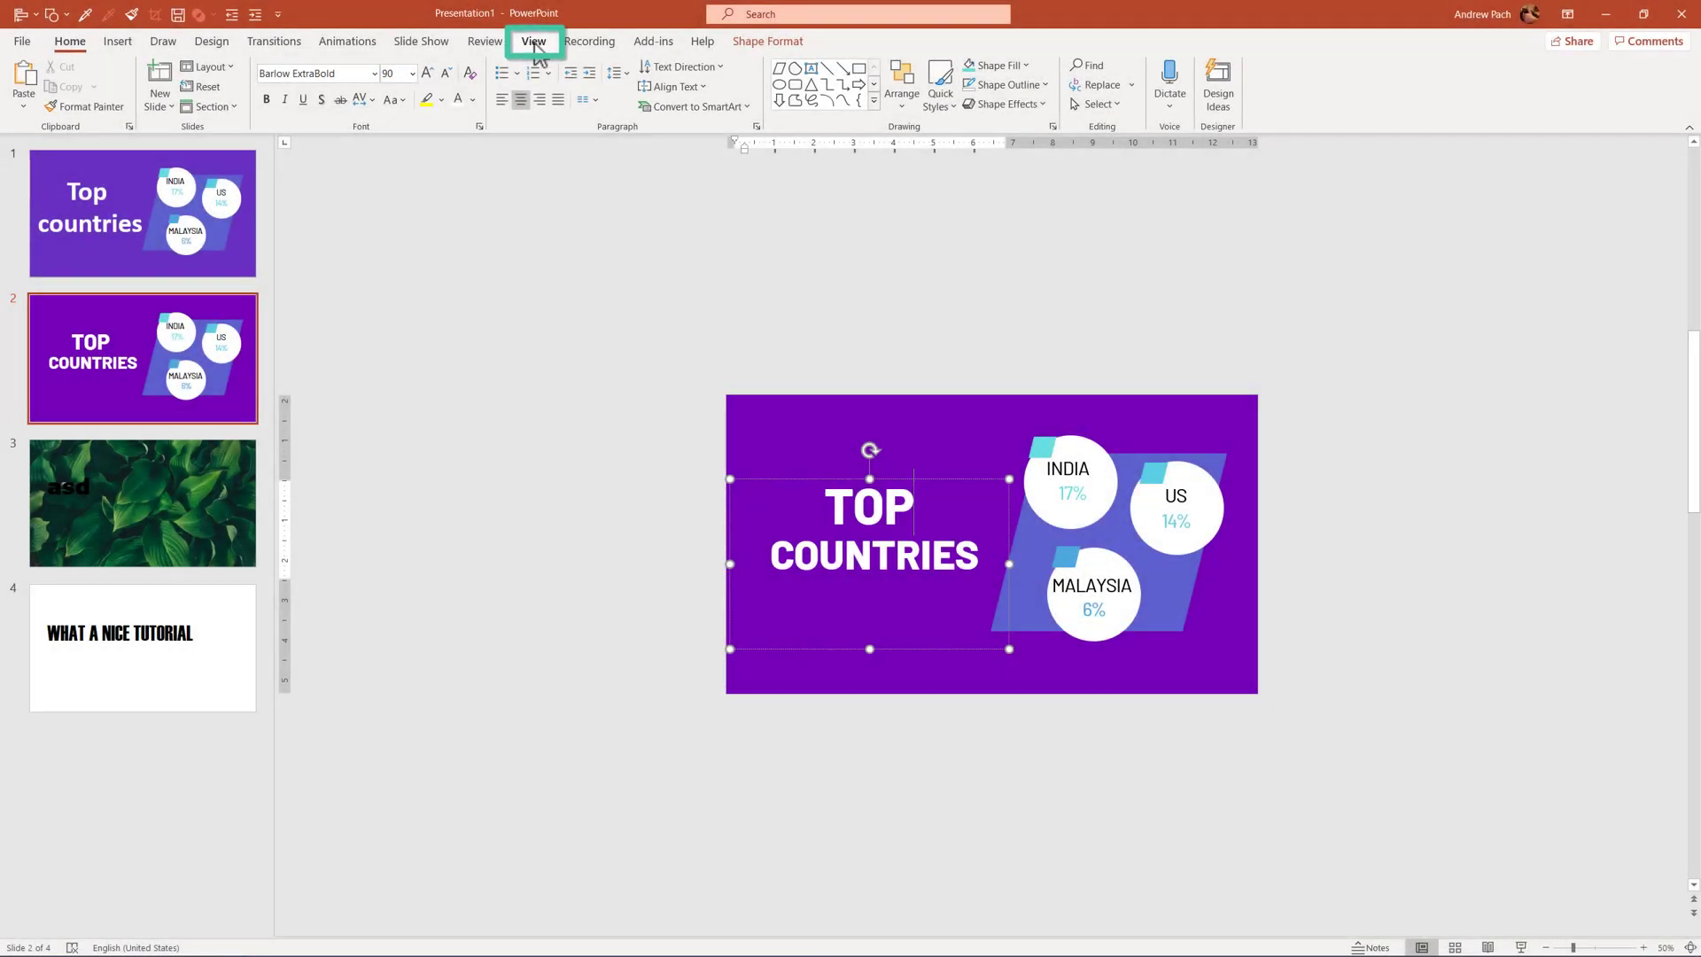
Switch the presentation to Slide Master view.
{"action": "left_click", "coordinate": [536, 47]}
{"action": "left_click", "coordinate": [207, 80]}
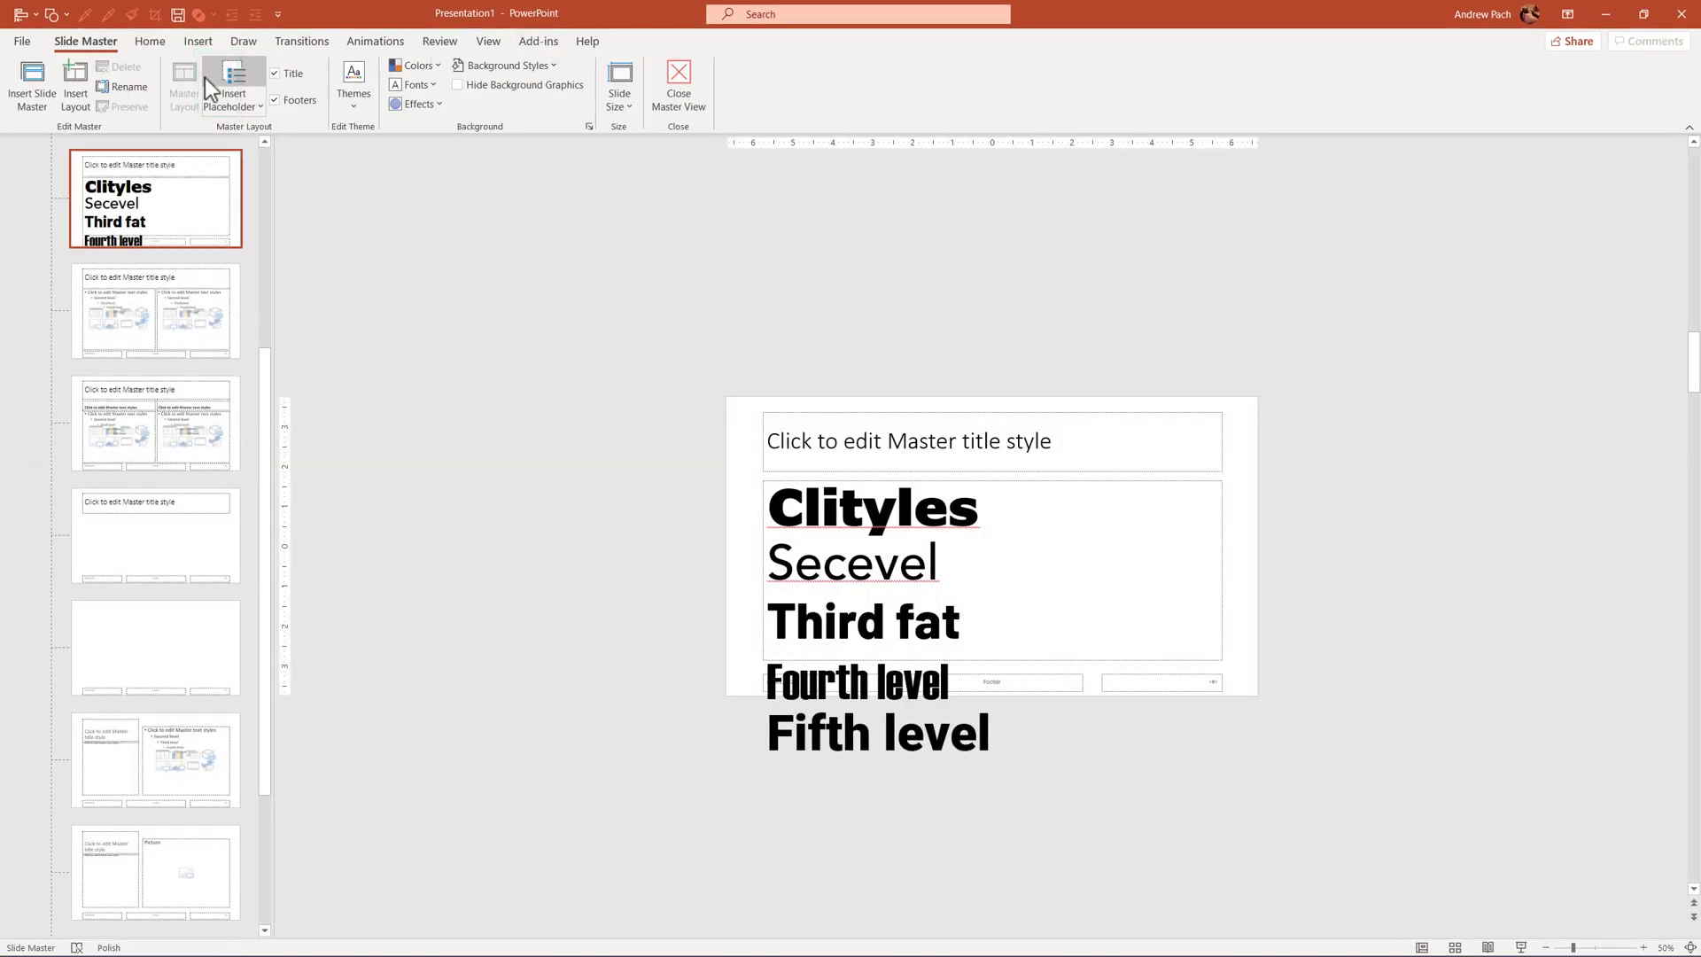
{"action": "scroll", "coordinate": [201, 342], "scroll_direction": "up", "scroll_amount": 3}
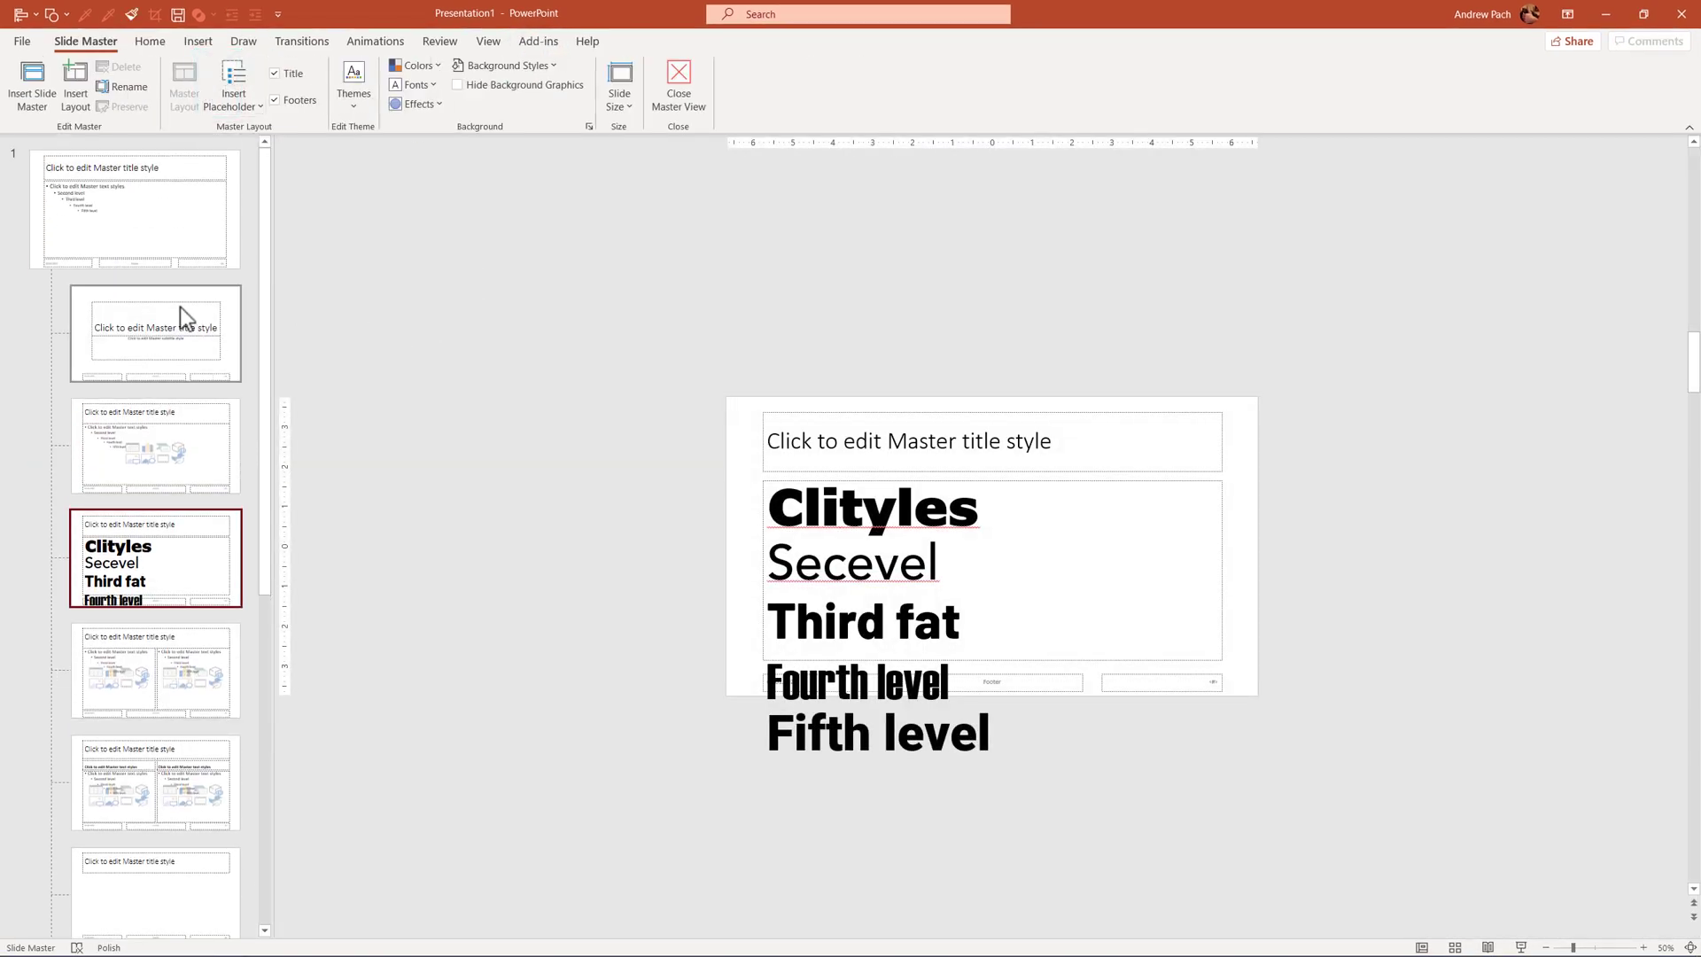
Insert a new title-only layout and rename it TUTORIAL FONTS.
{"action": "right_click", "coordinate": [151, 501]}
{"action": "left_click", "coordinate": [206, 592]}
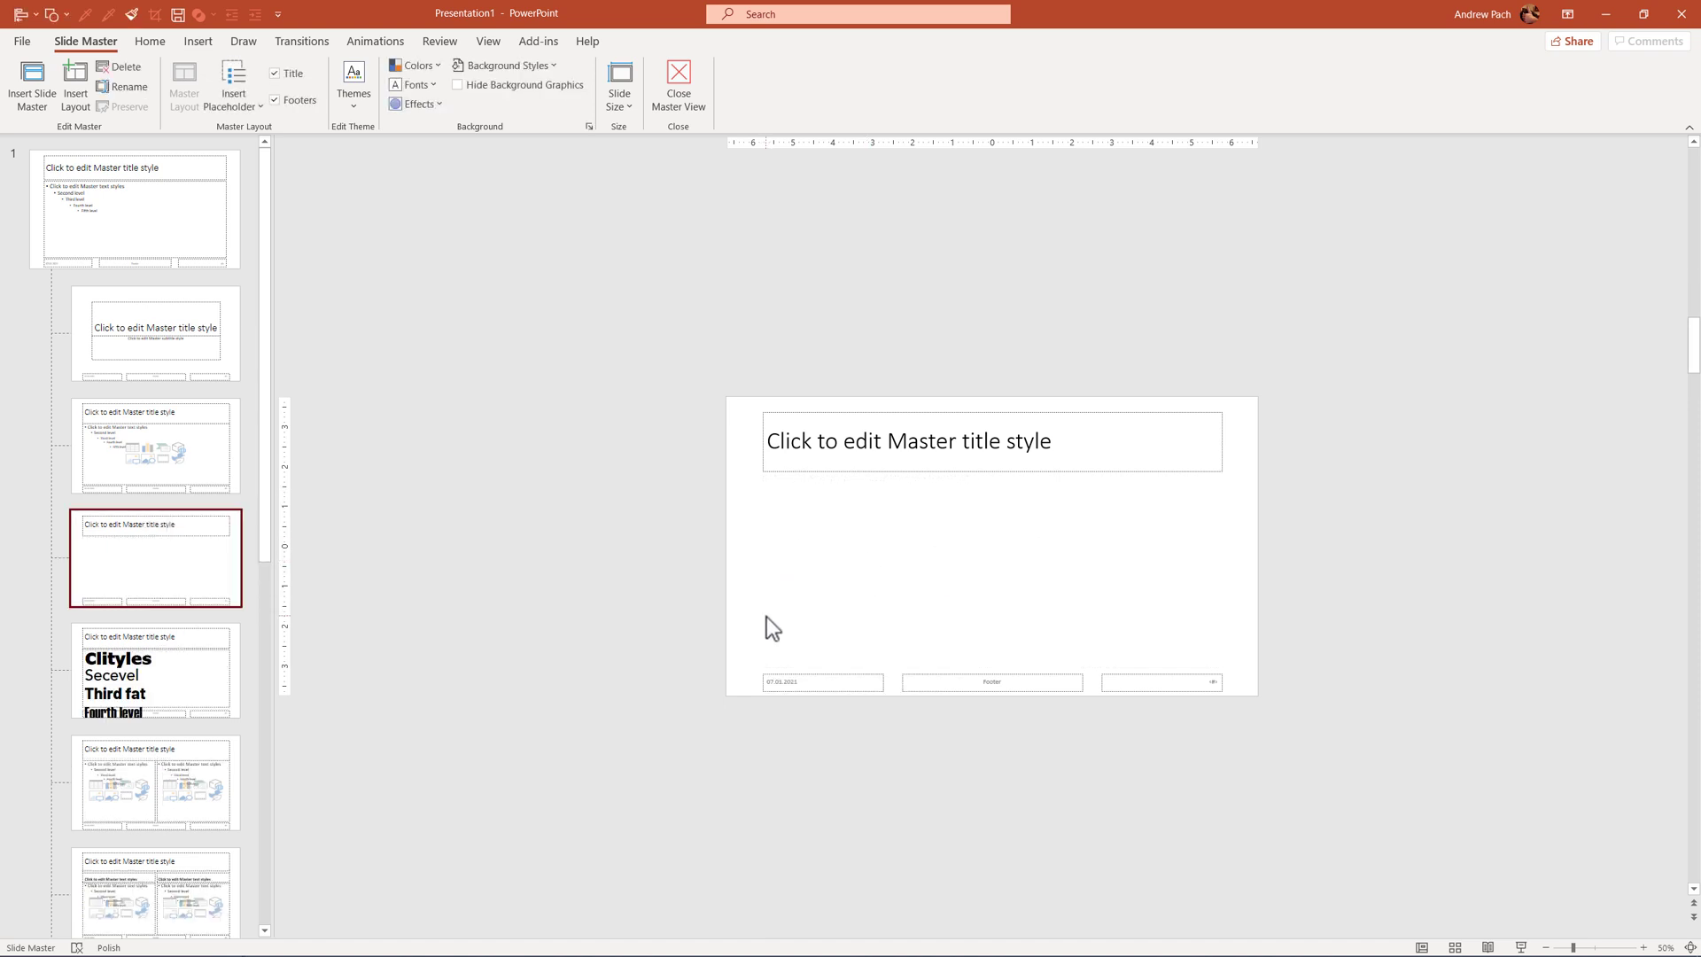
{"action": "right_click", "coordinate": [140, 557]}
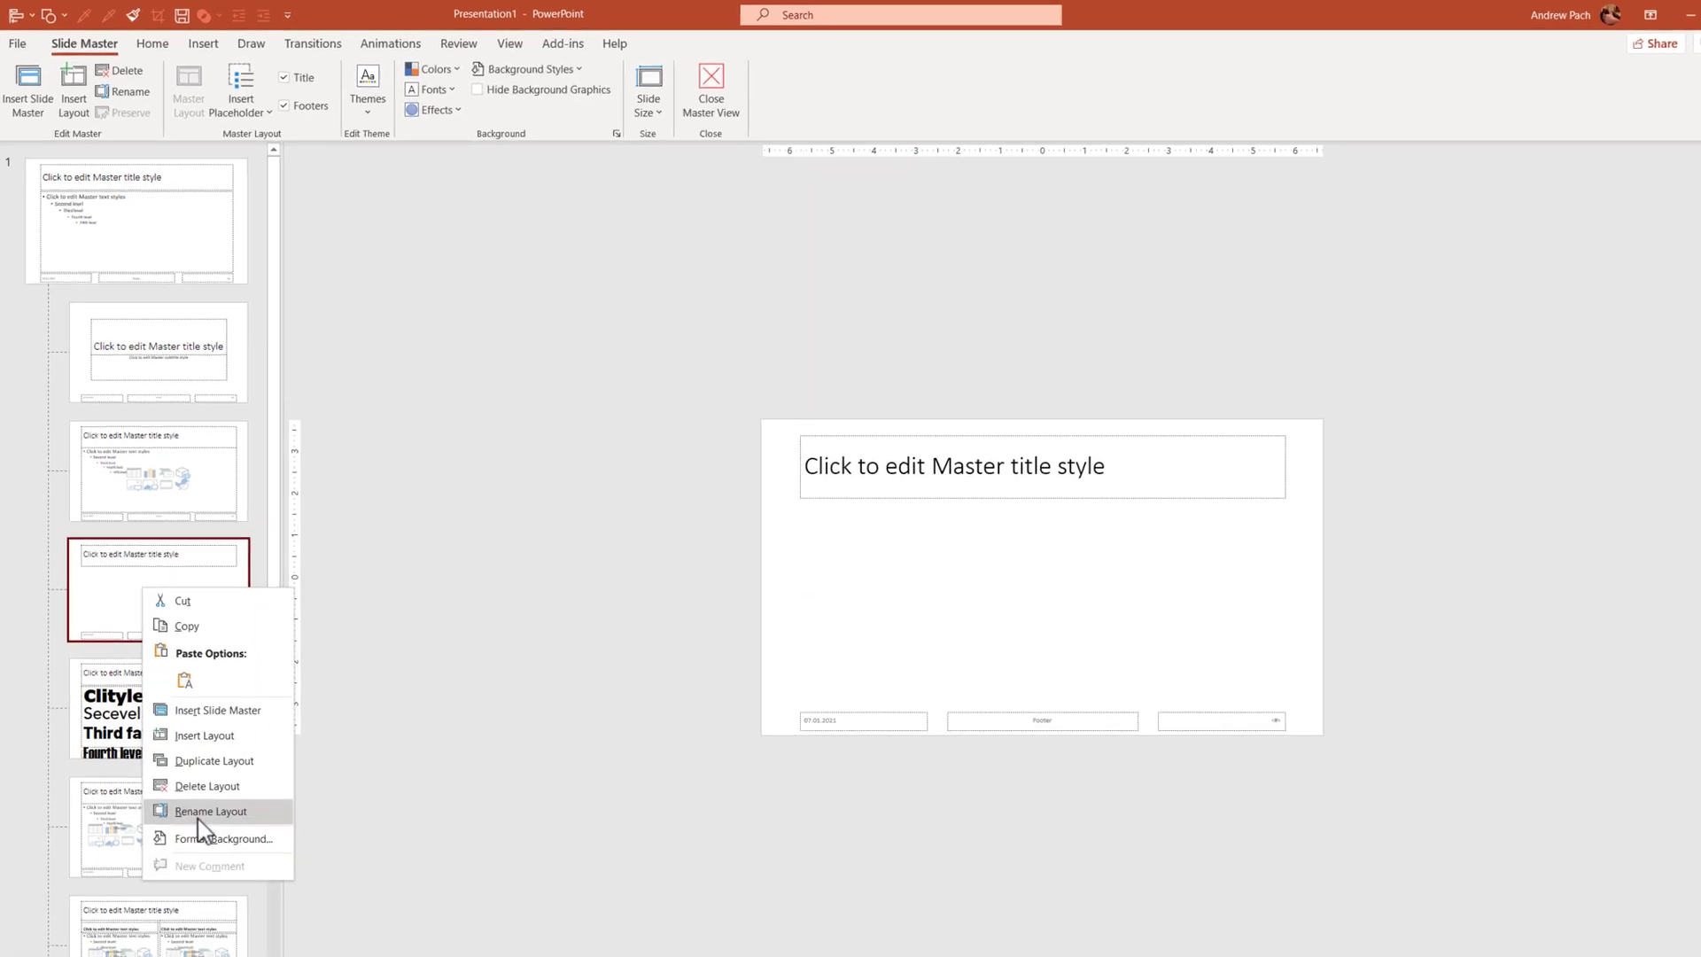
{"action": "left_click", "coordinate": [200, 812]}
{"action": "type", "text": "B"}
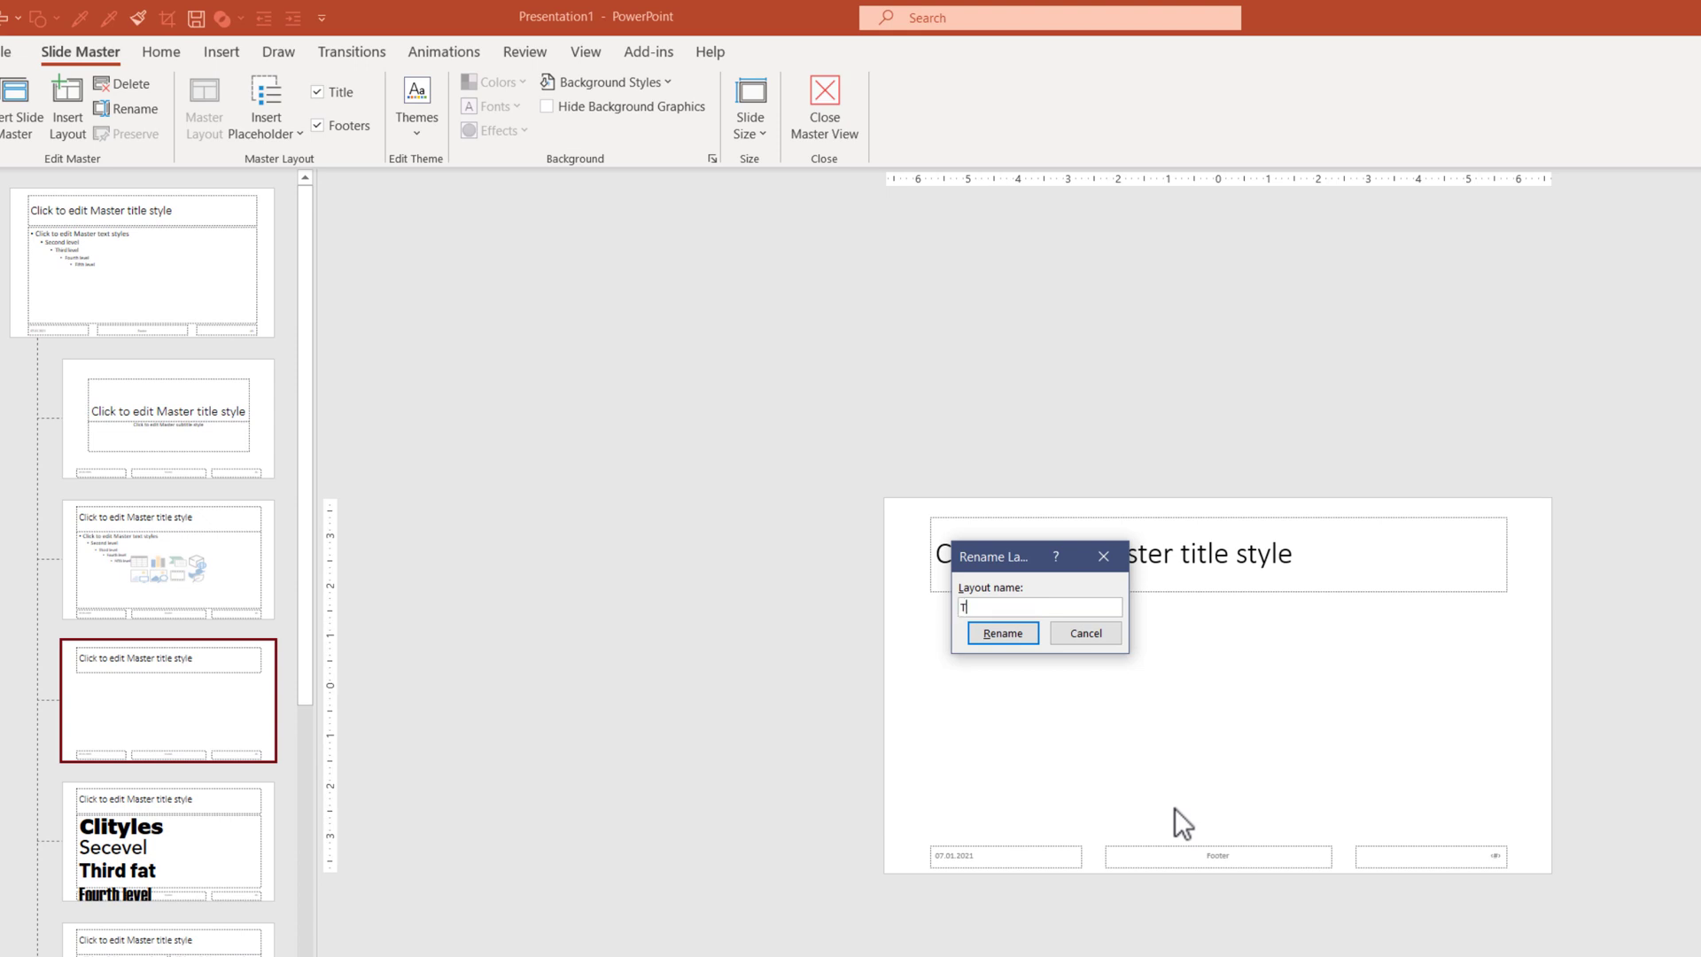
{"action": "type", "text": "UTORIAL FONTS"}
{"action": "key", "text": "Return"}
Draw a text placeholder on the TUTORIAL FONTS layout from below the title to the lower right.
{"action": "left_click", "coordinate": [282, 133]}
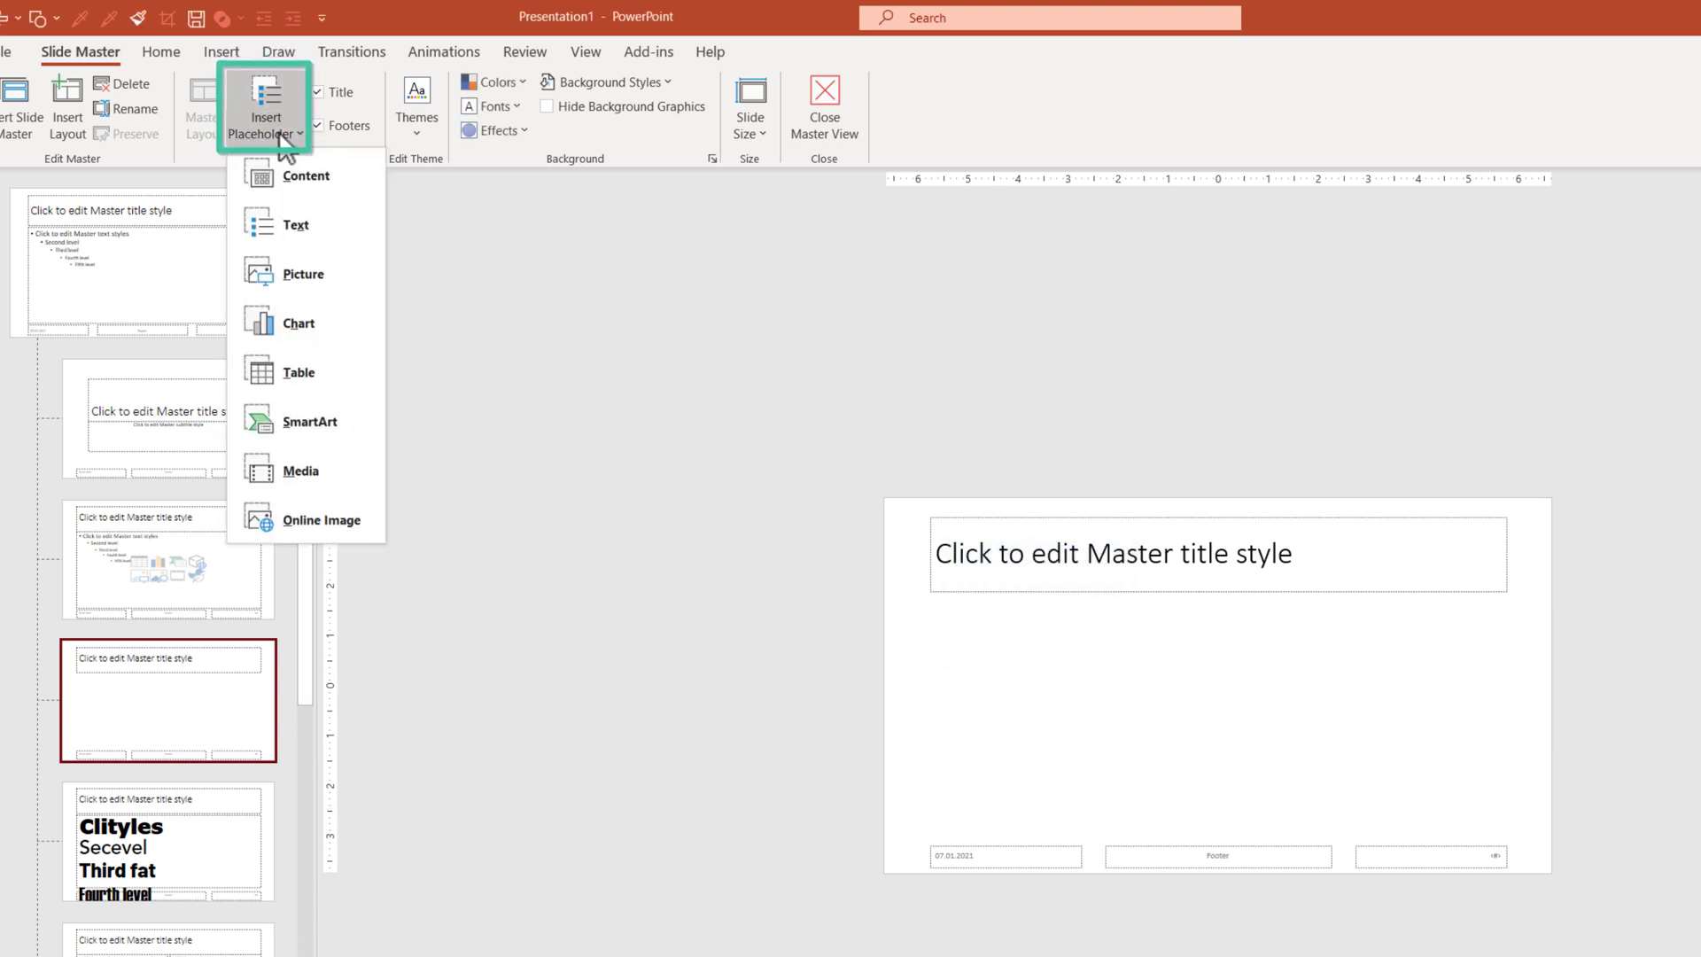
{"action": "left_click", "coordinate": [325, 232]}
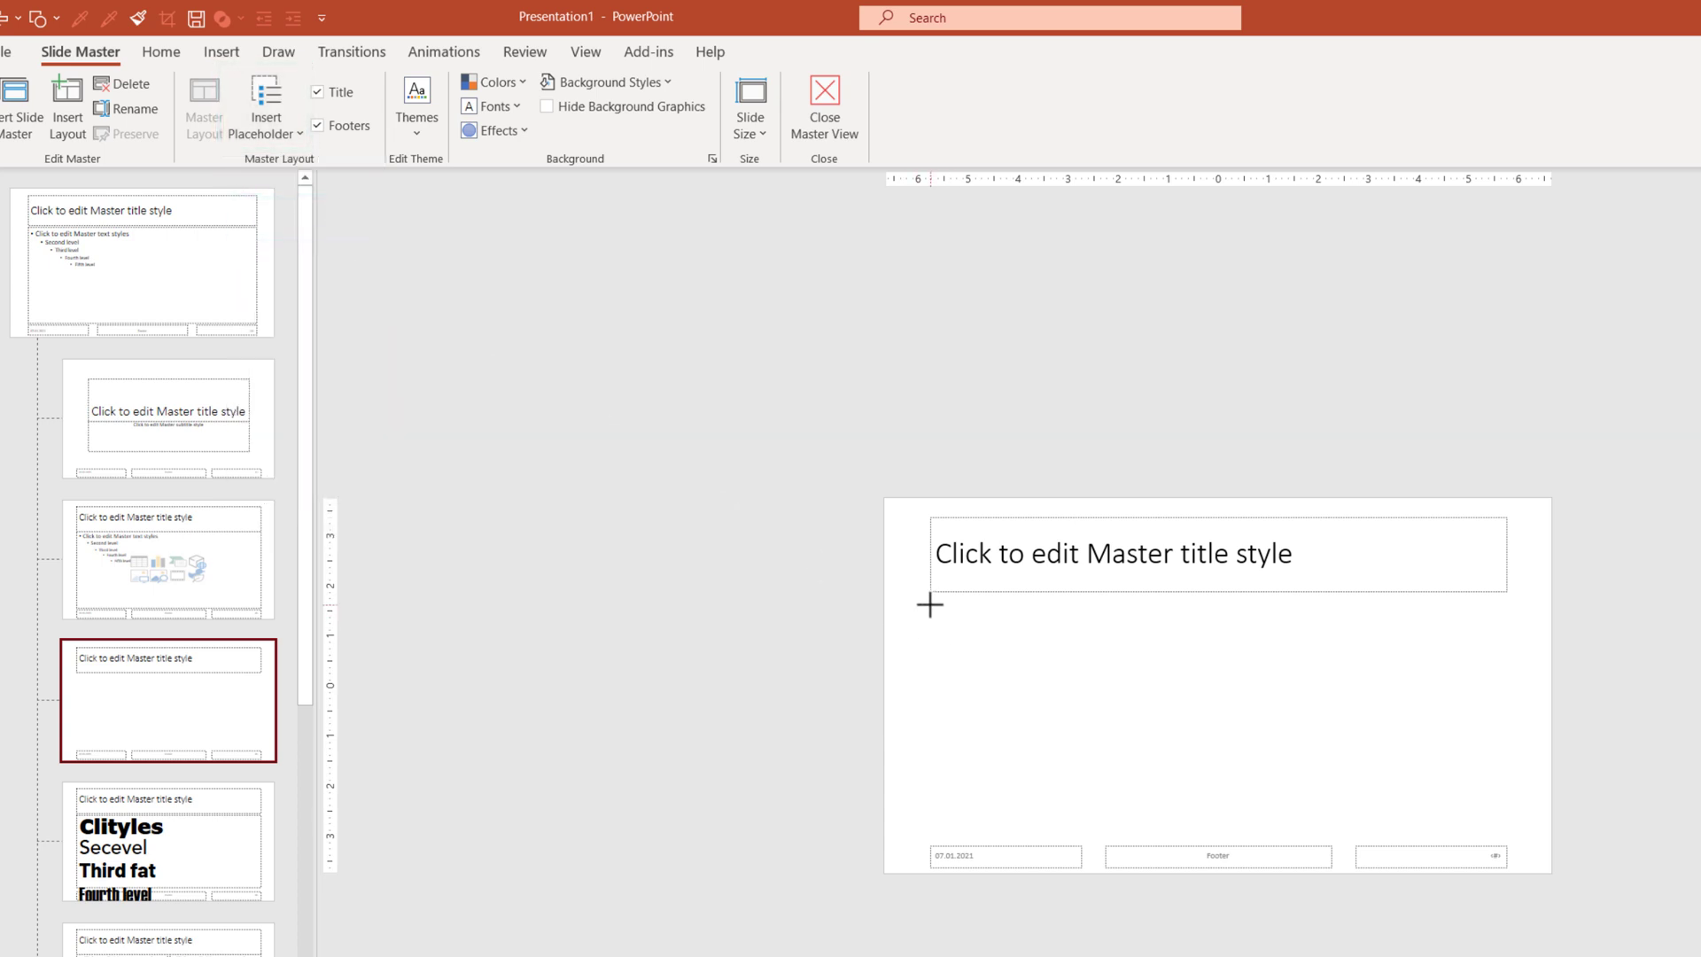
{"action": "mouse_move", "coordinate": [929, 605]}
{"action": "left_mouse_down"}
{"action": "mouse_move", "coordinate": [1279, 736]}
{"action": "mouse_move", "coordinate": [1454, 824]}
{"action": "mouse_move", "coordinate": [1505, 827]}
{"action": "left_mouse_up"}
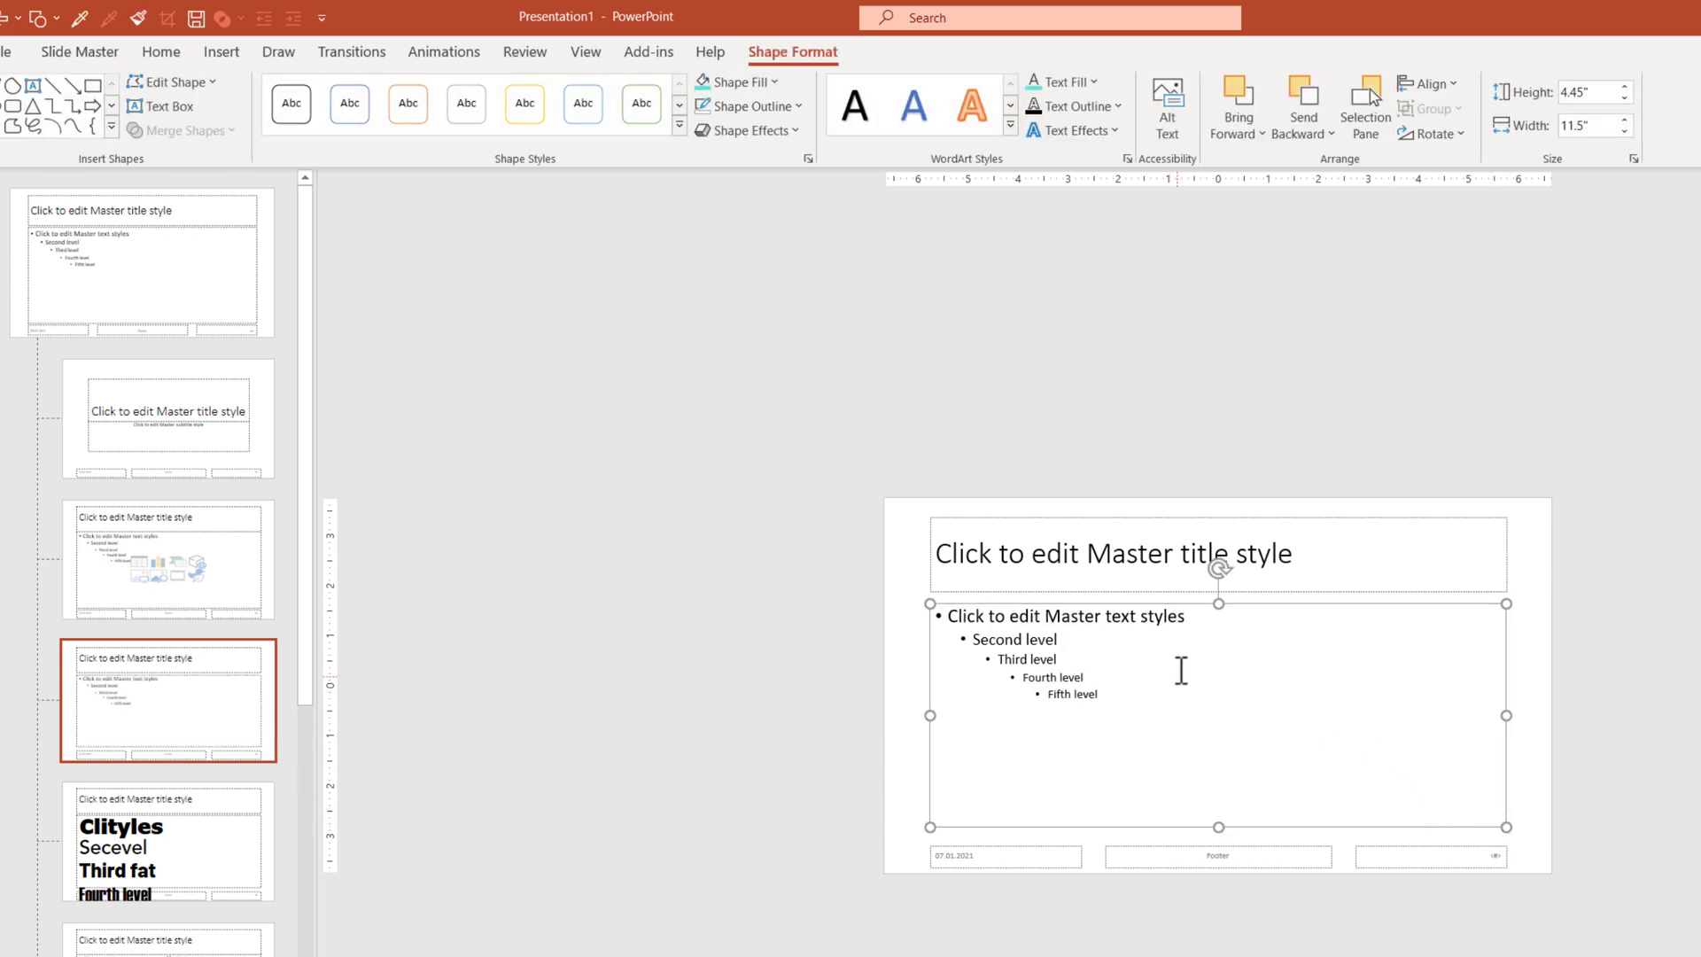
Shorten the placeholder's first text level to 'Click to'.
{"action": "left_click", "coordinate": [975, 615]}
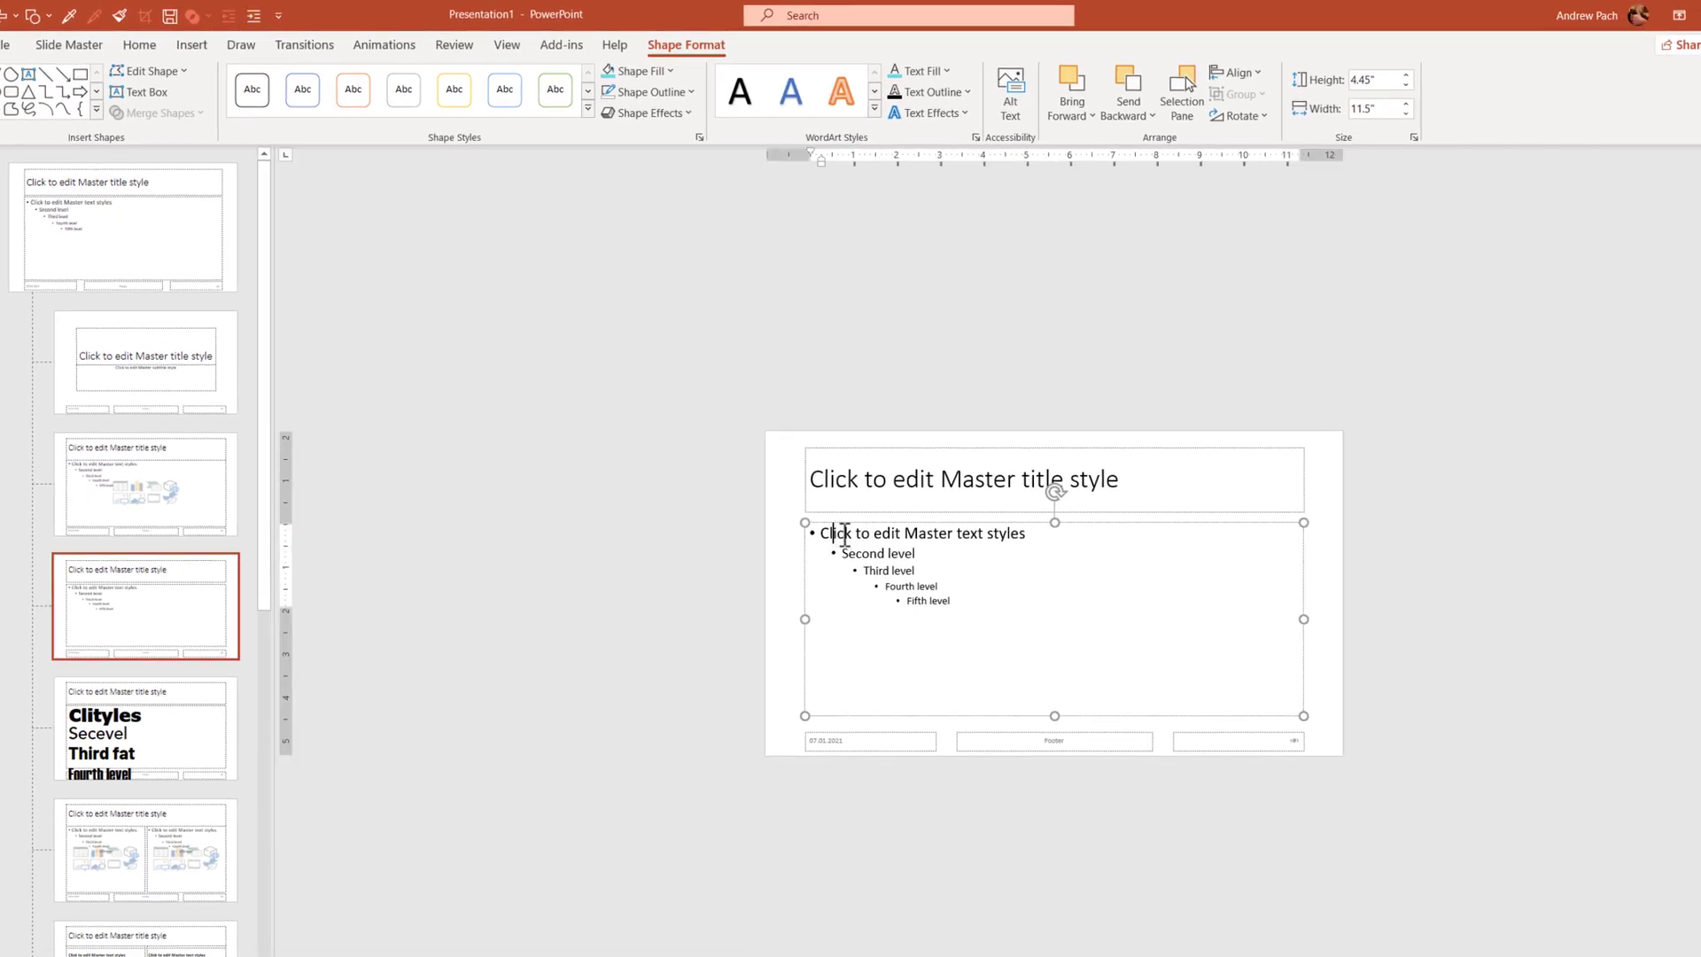
{"action": "left_click_drag", "start_coordinate": [845, 532], "coordinate": [949, 614]}
{"action": "left_click", "coordinate": [937, 586]}
{"action": "left_click_drag", "start_coordinate": [872, 532], "coordinate": [1026, 533]}
{"action": "key", "text": "Delete"}
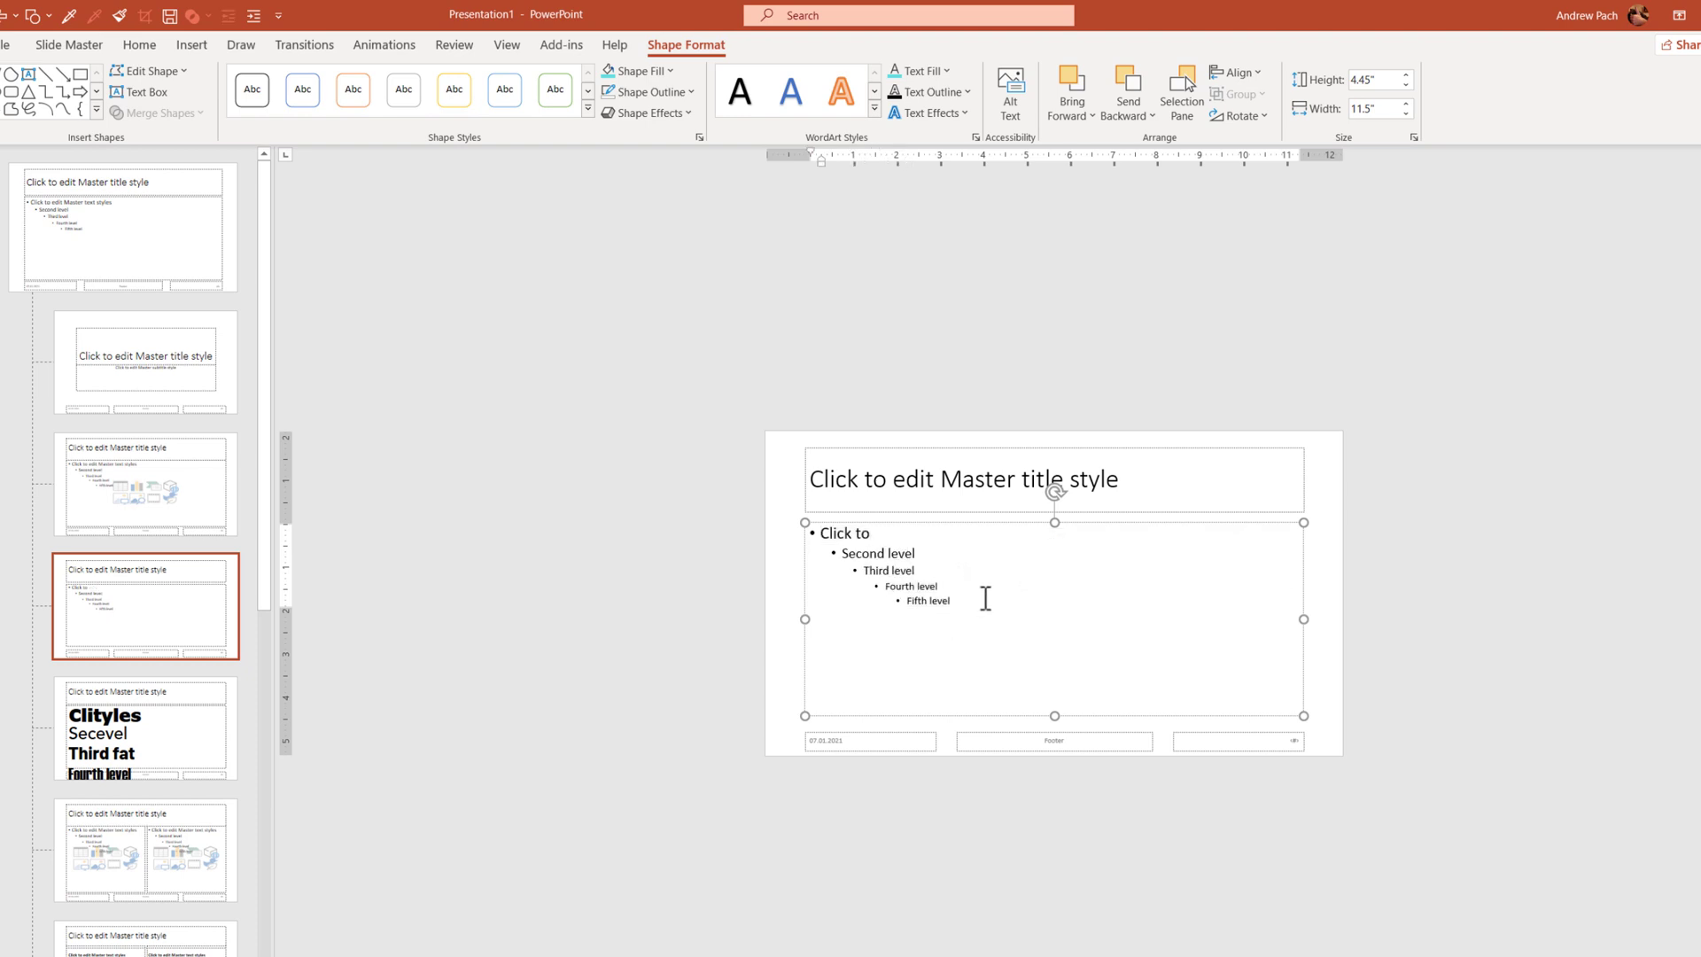
Give all five levels the same left indent and turn their bullets off.
{"action": "left_click_drag", "start_coordinate": [982, 601], "coordinate": [790, 532]}
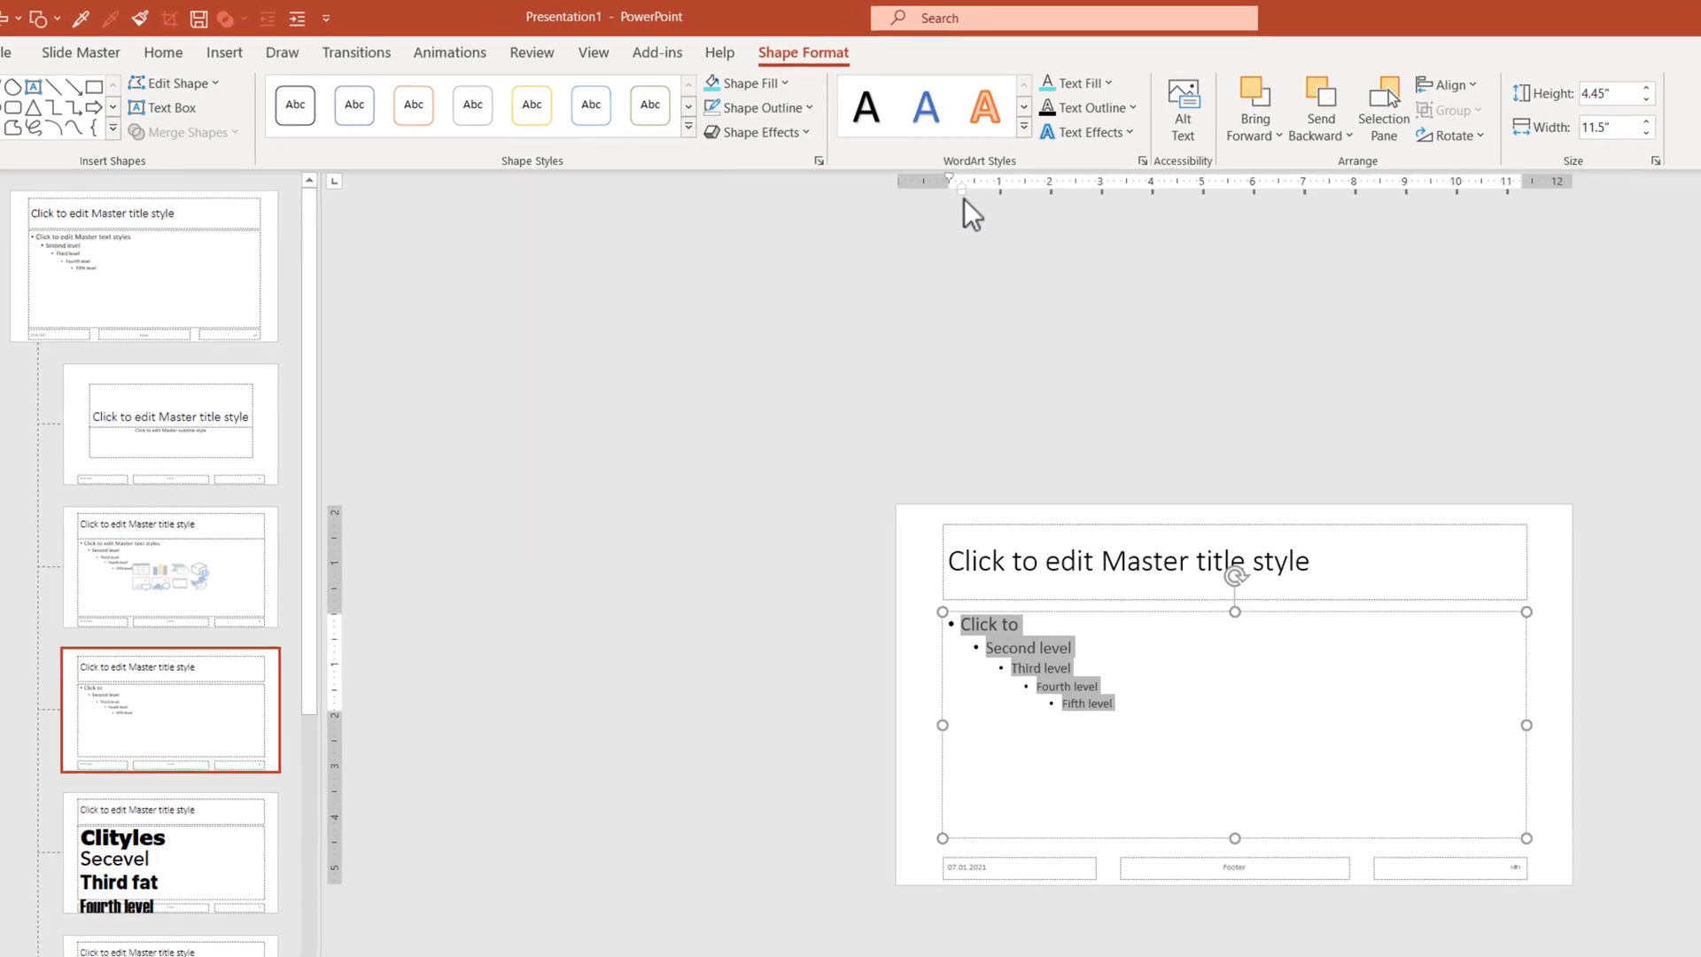
{"action": "left_click_drag", "start_coordinate": [962, 190], "coordinate": [962, 189]}
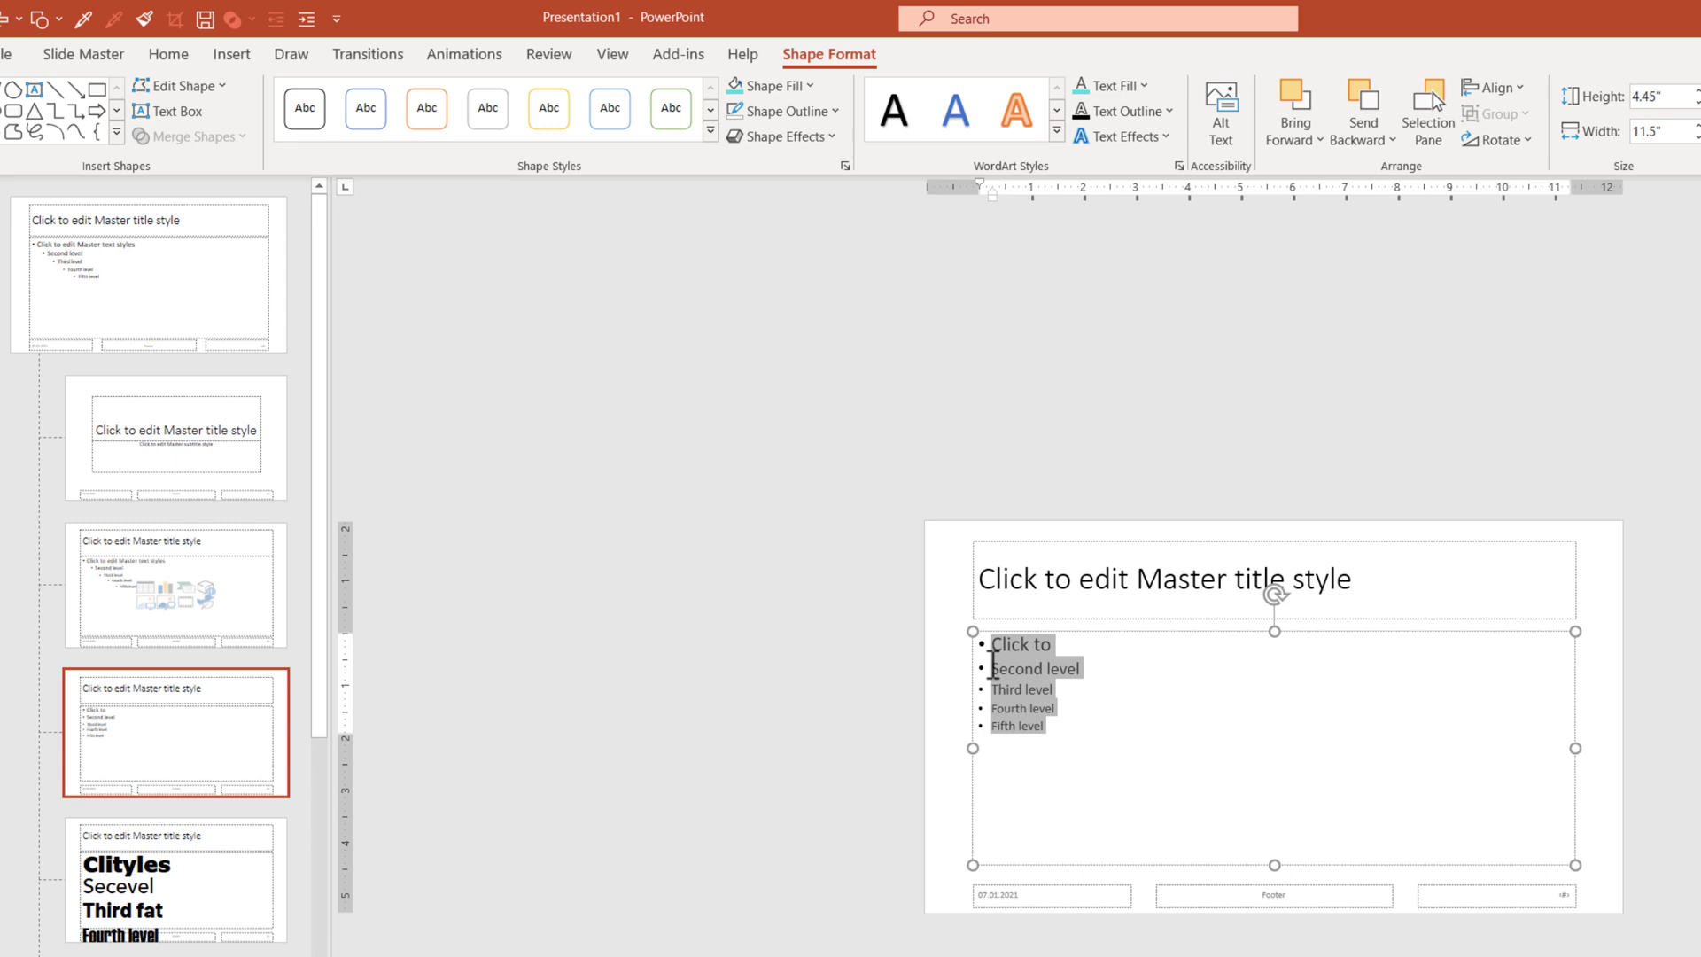
{"action": "left_click", "coordinate": [164, 57]}
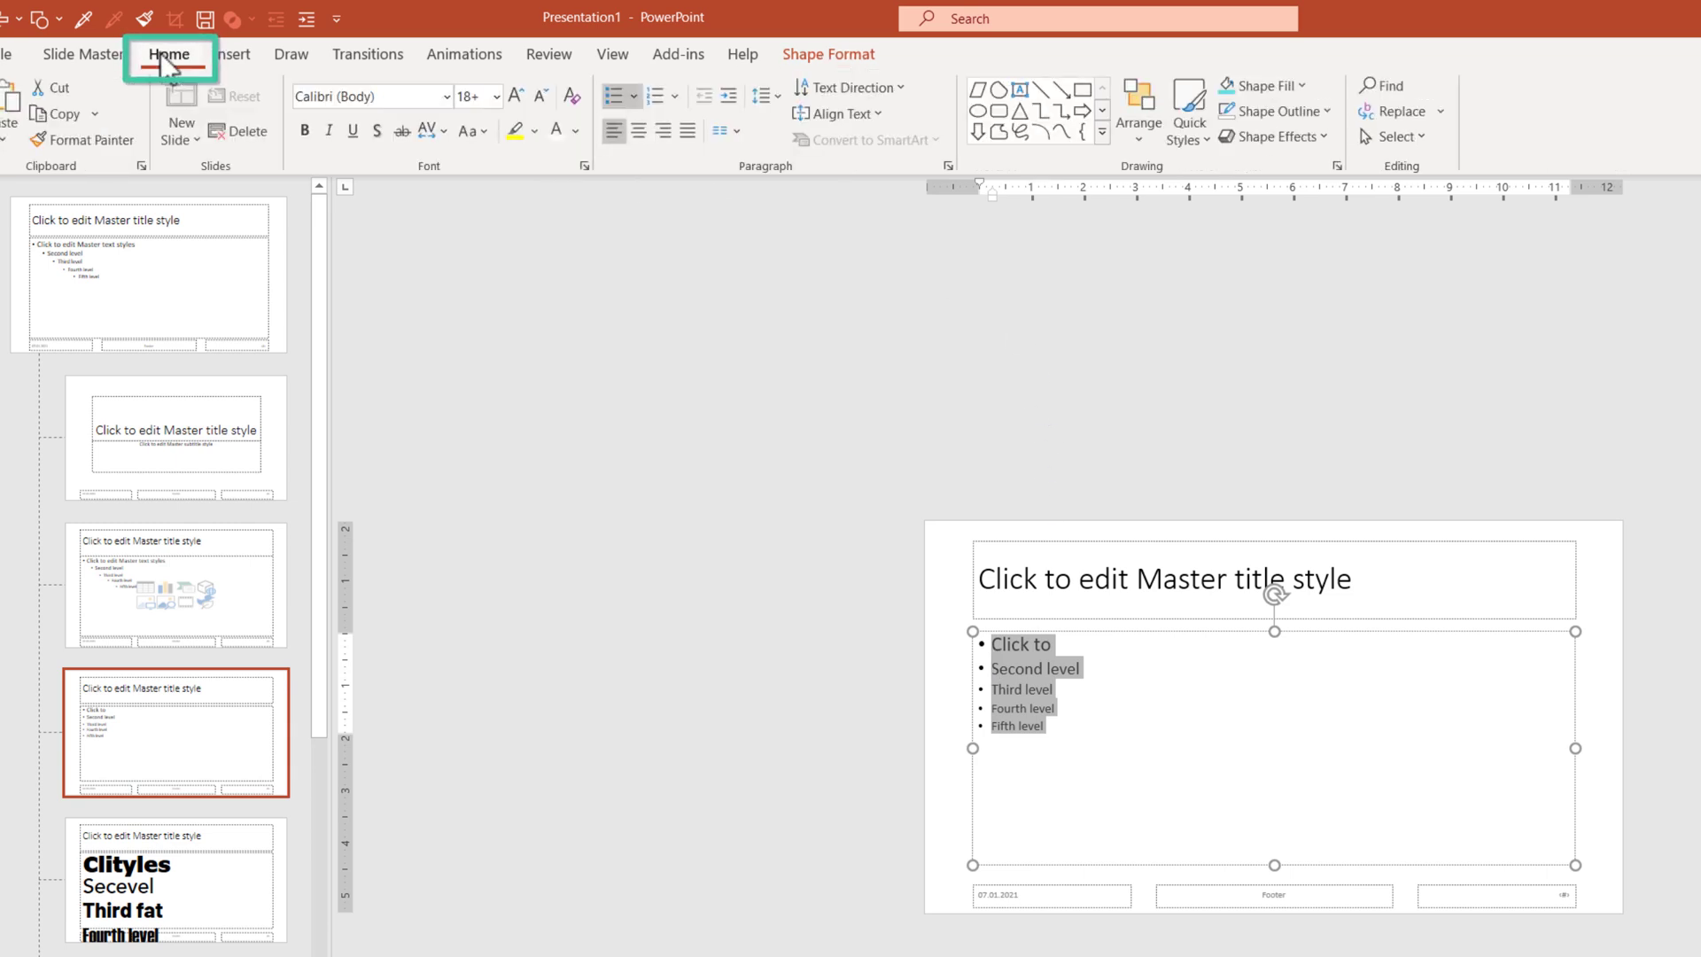
{"action": "left_click", "coordinate": [617, 102]}
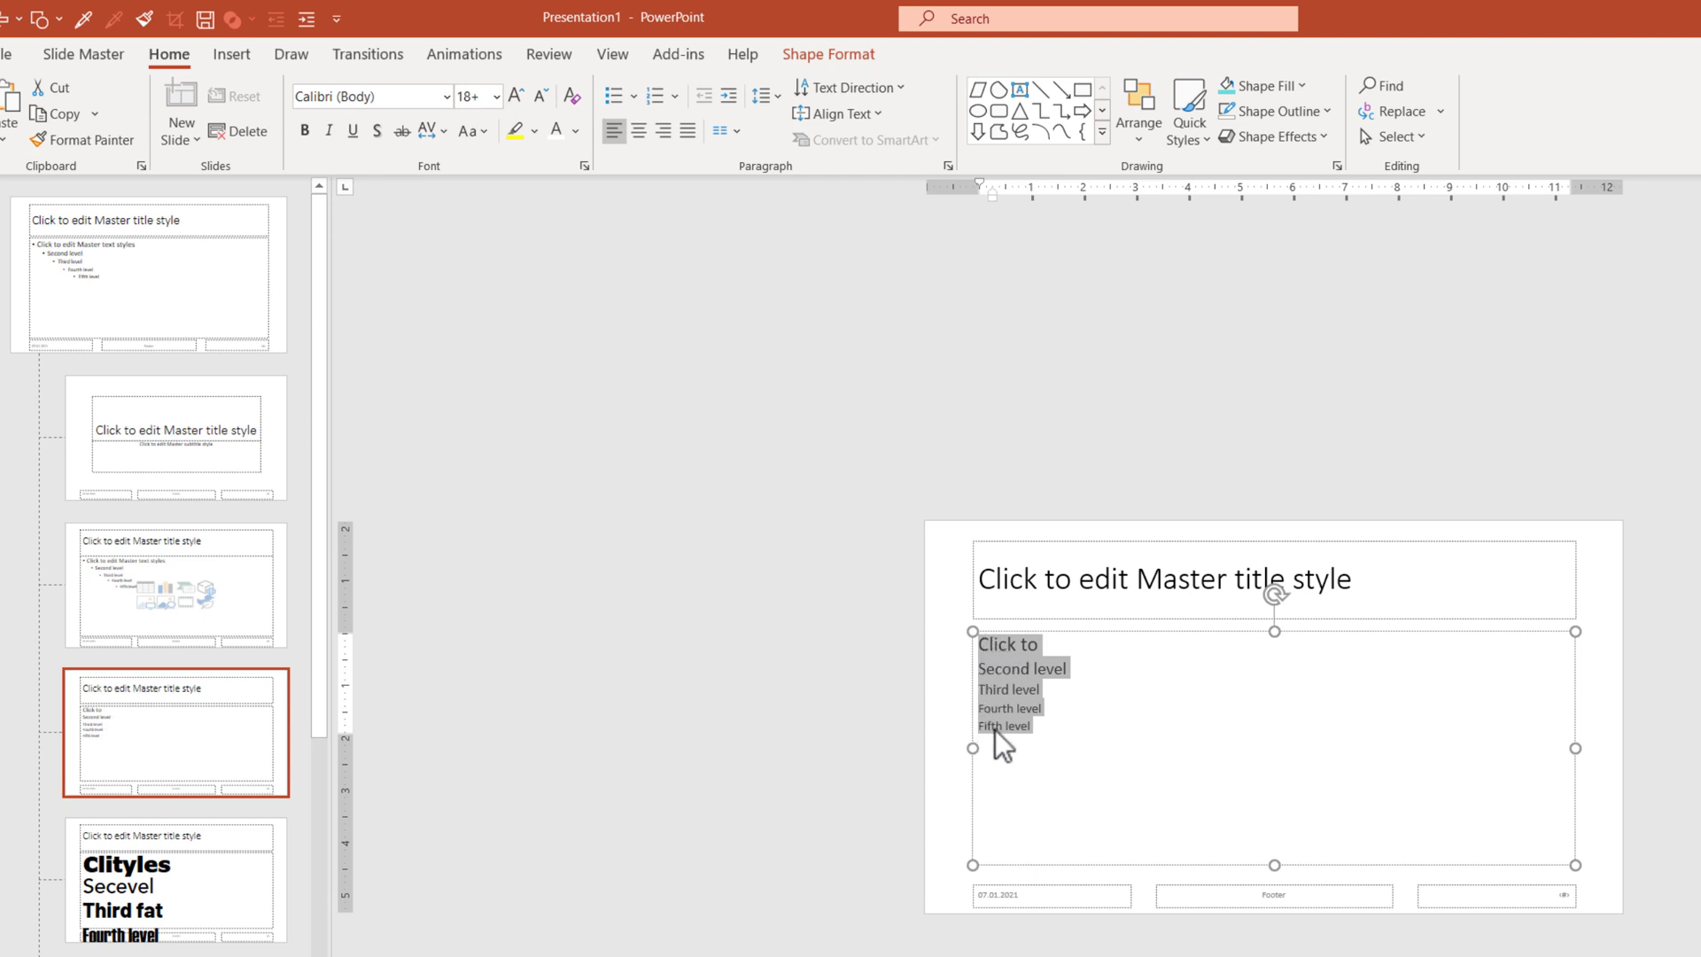
{"action": "left_click", "coordinate": [1058, 710]}
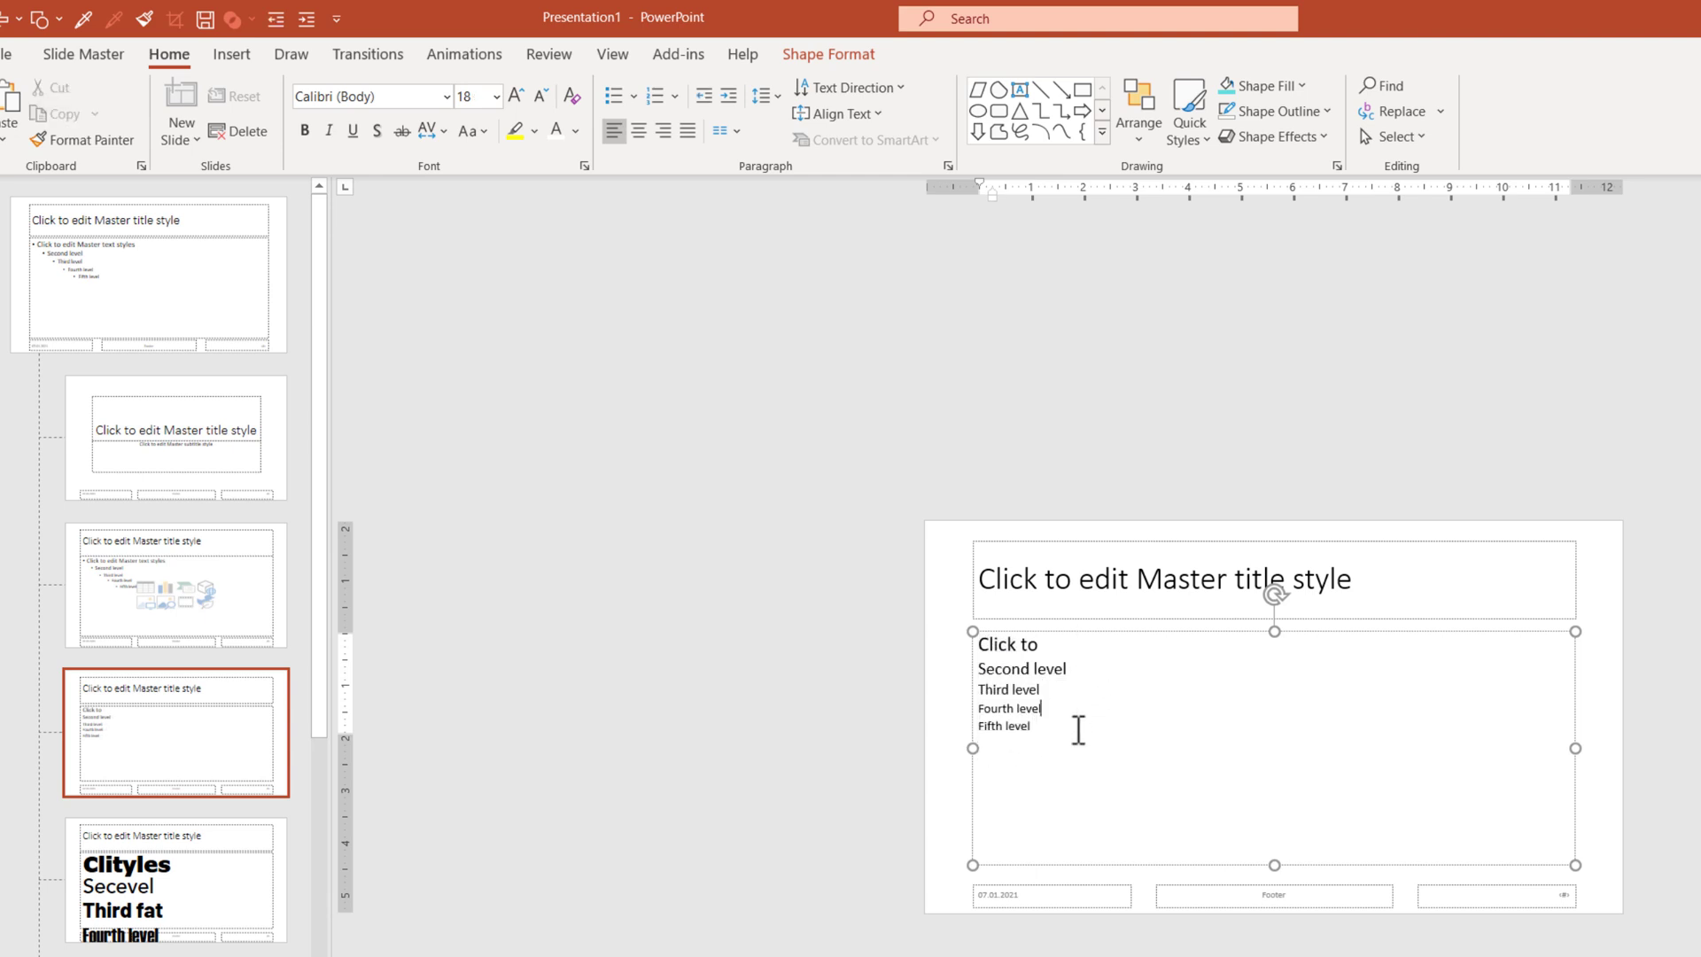
Set all five placeholder text levels to 80 pt font size.
{"action": "left_click_drag", "start_coordinate": [1078, 730], "coordinate": [974, 639]}
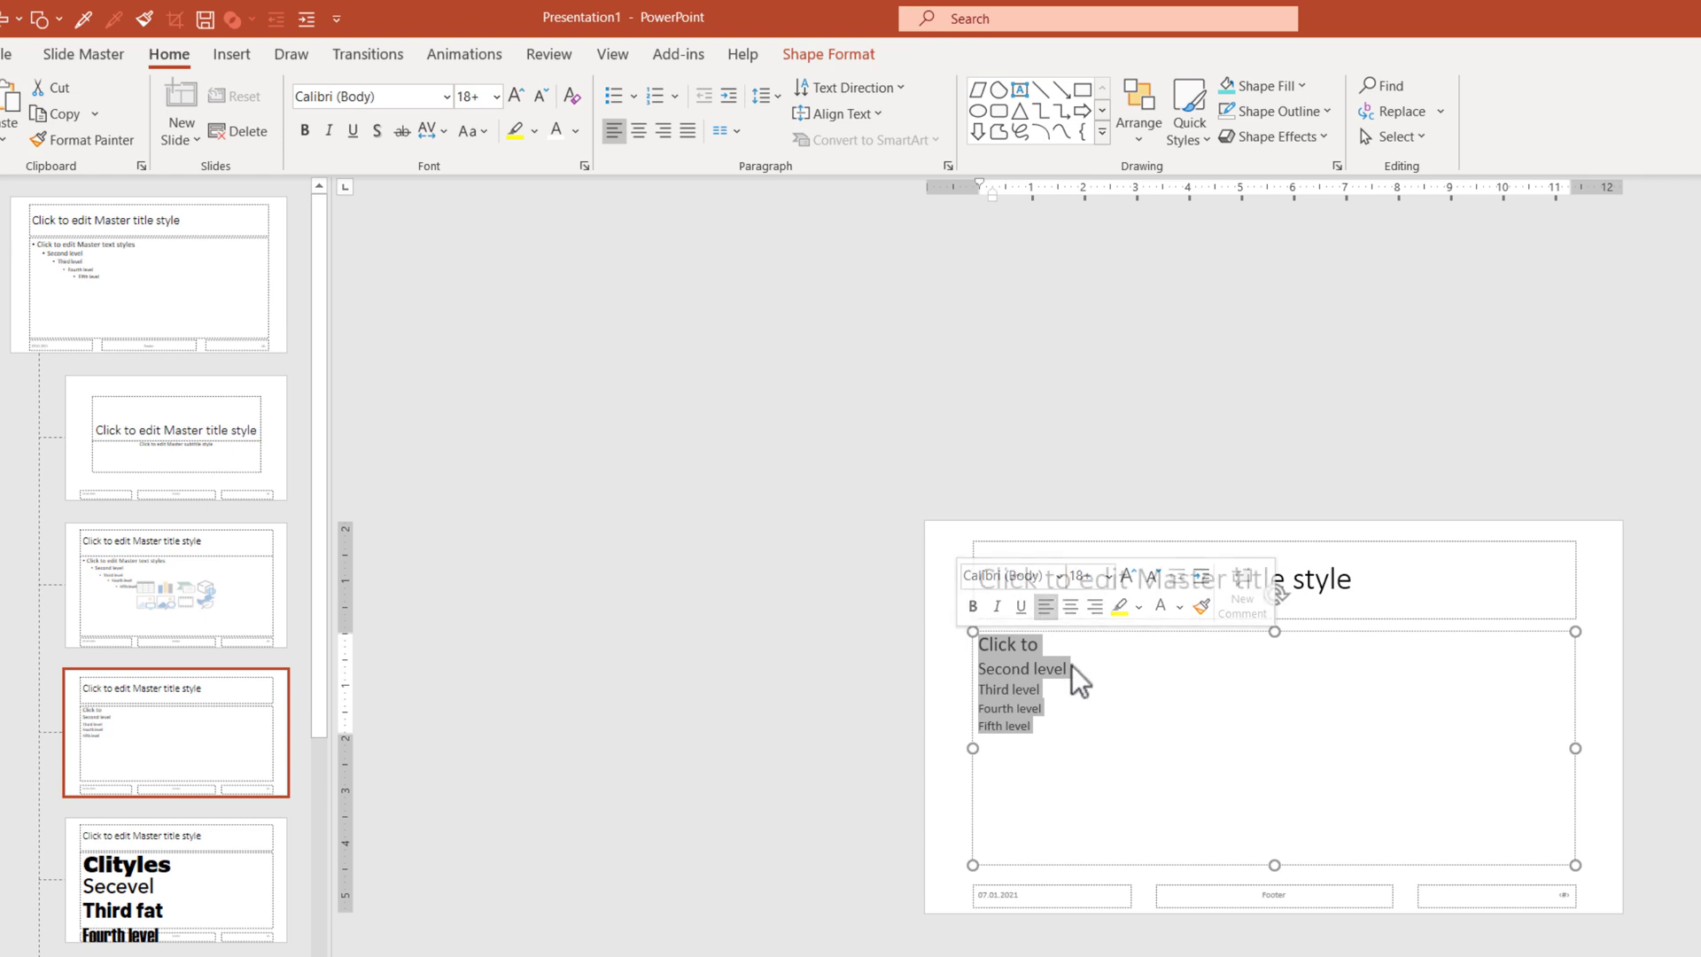
{"action": "left_click", "coordinate": [470, 95]}
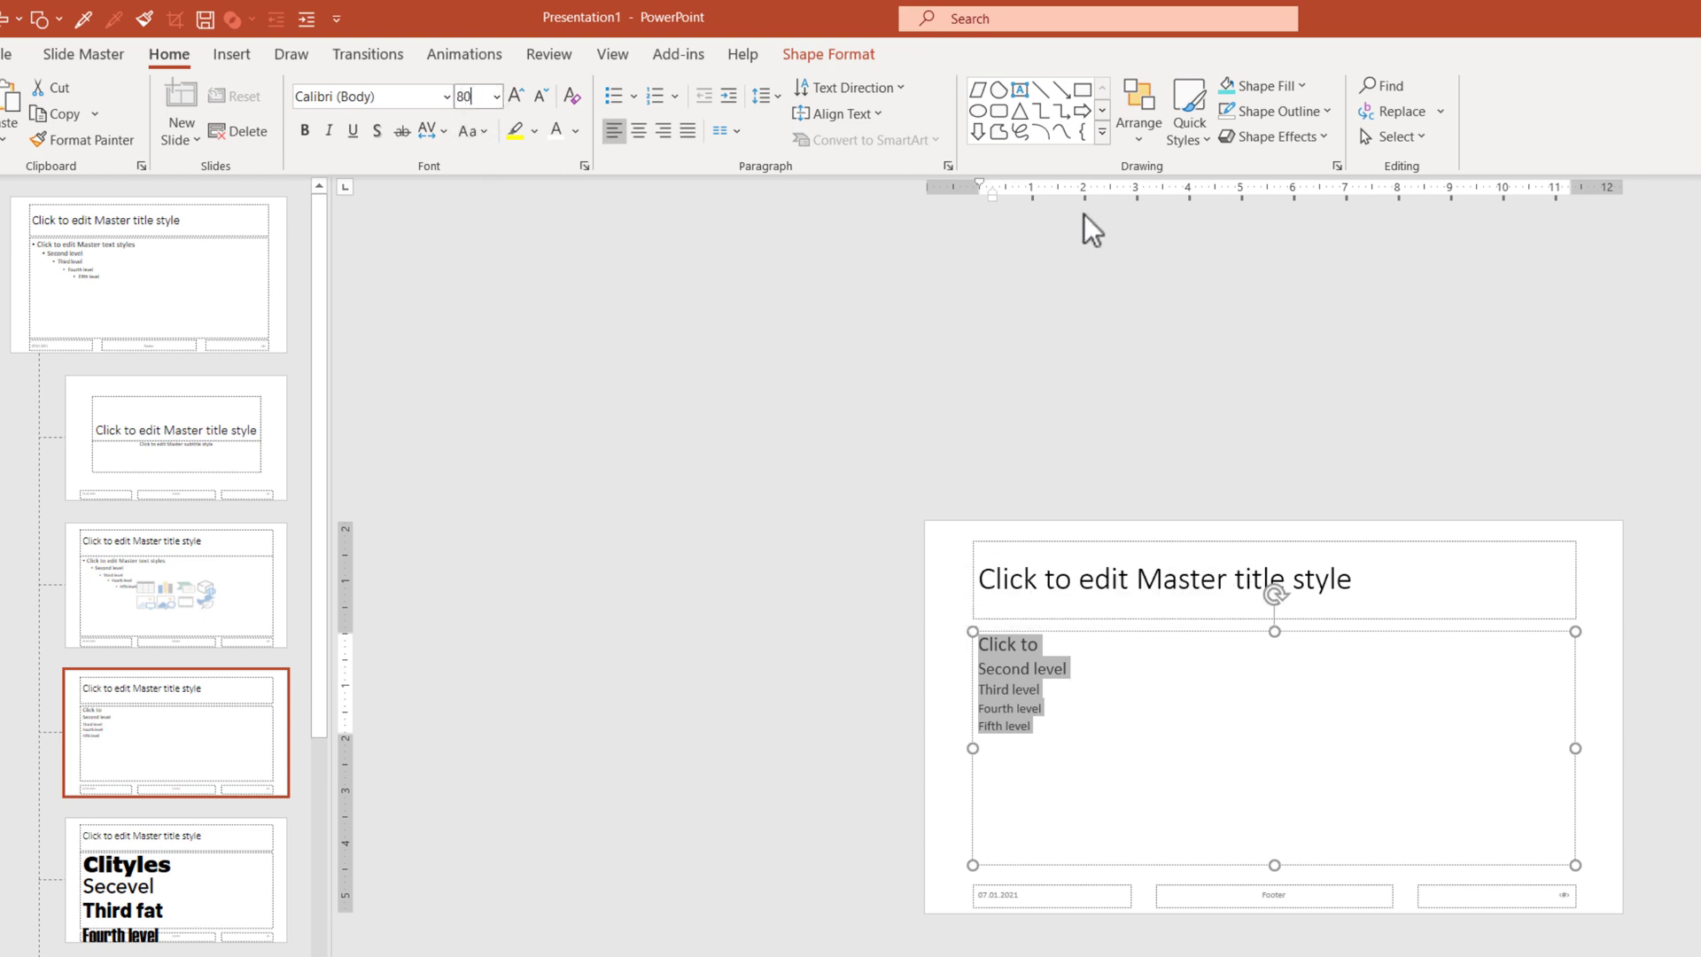
{"action": "key", "text": "Return"}
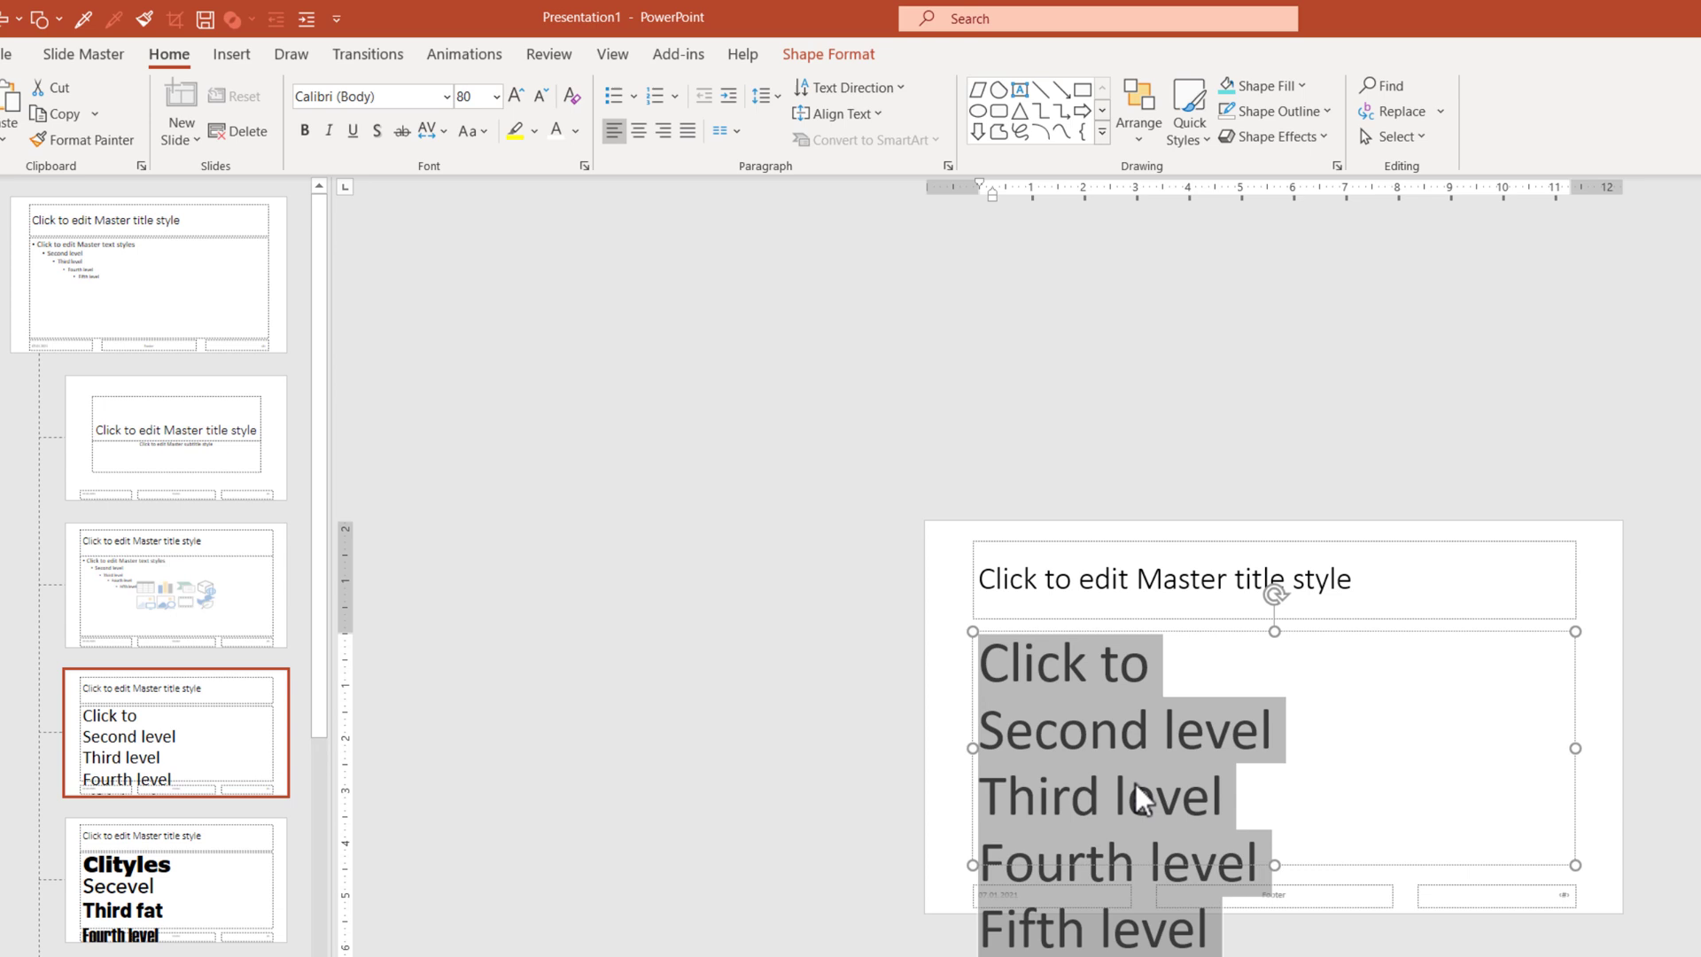
{"action": "left_click_drag", "start_coordinate": [1148, 752], "coordinate": [1154, 711]}
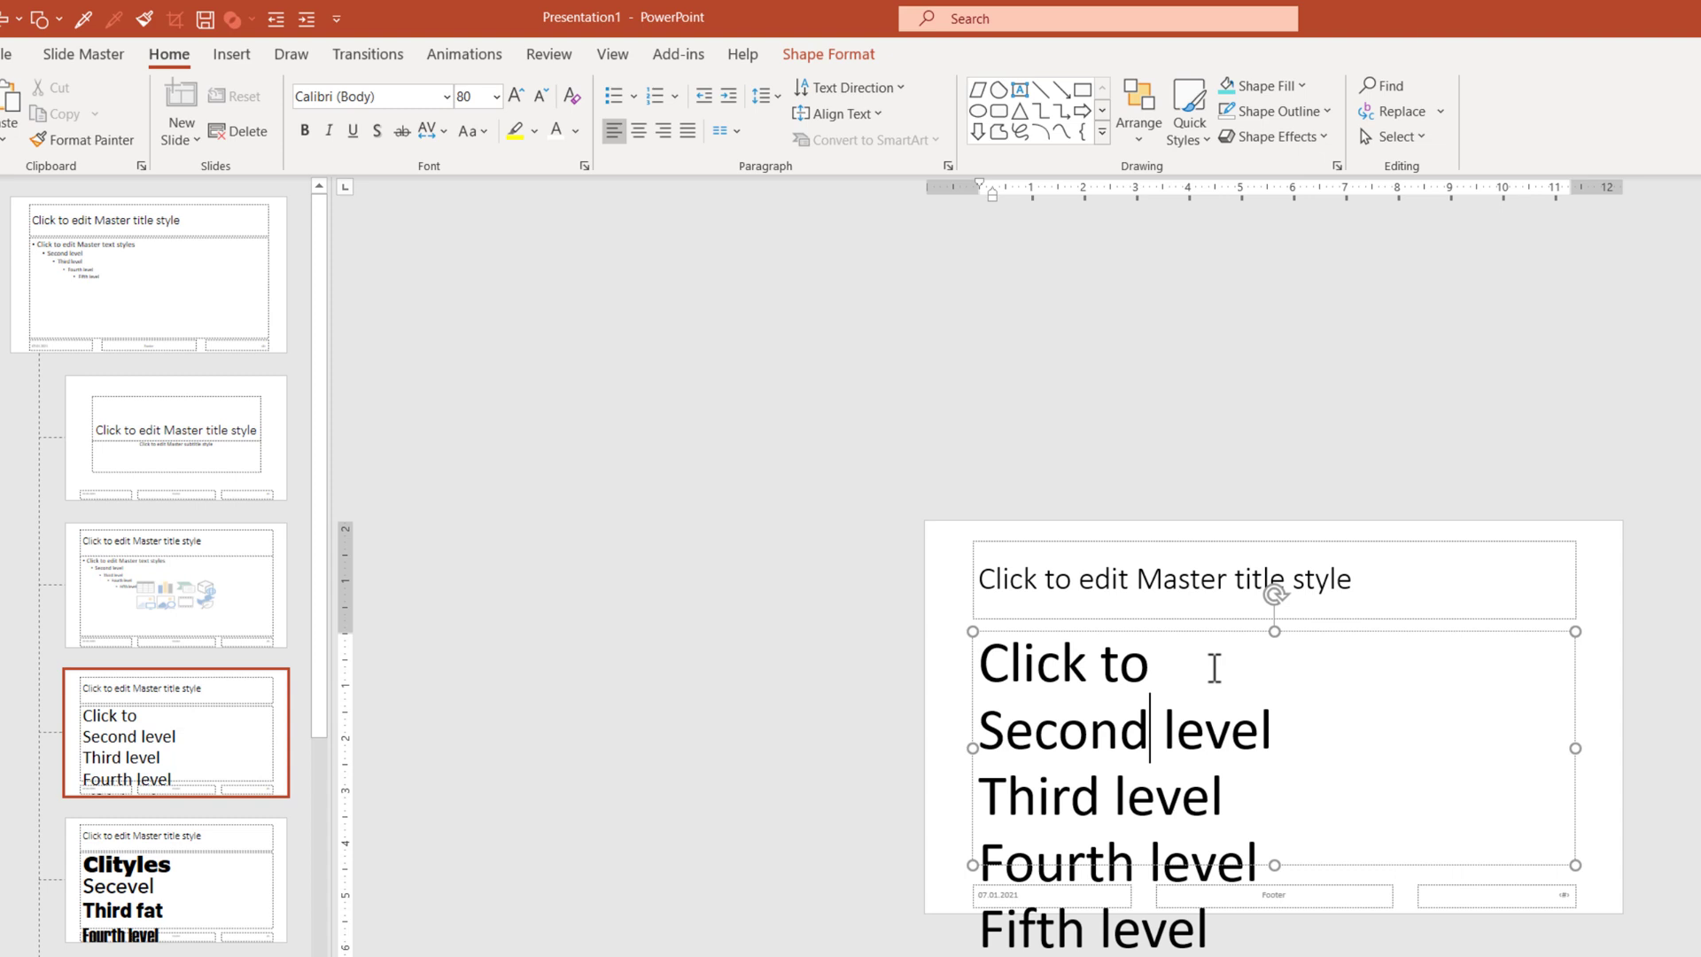
{"action": "triple_click", "coordinate": [1083, 664]}
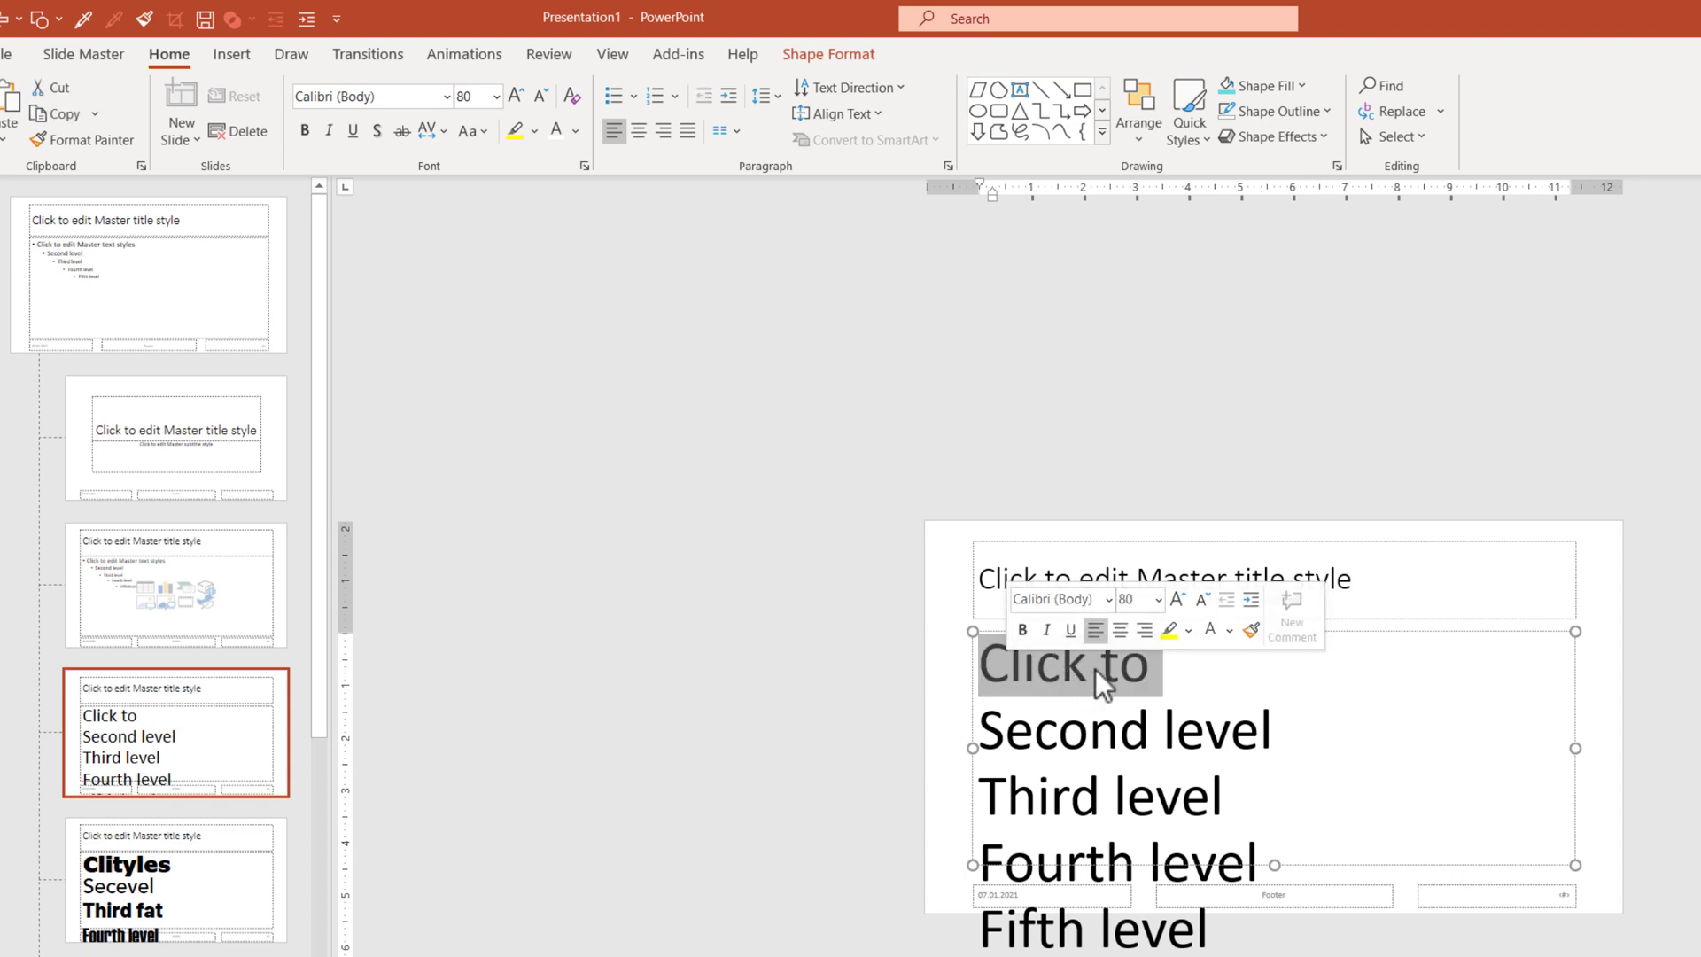
{"action": "left_click", "coordinate": [173, 903]}
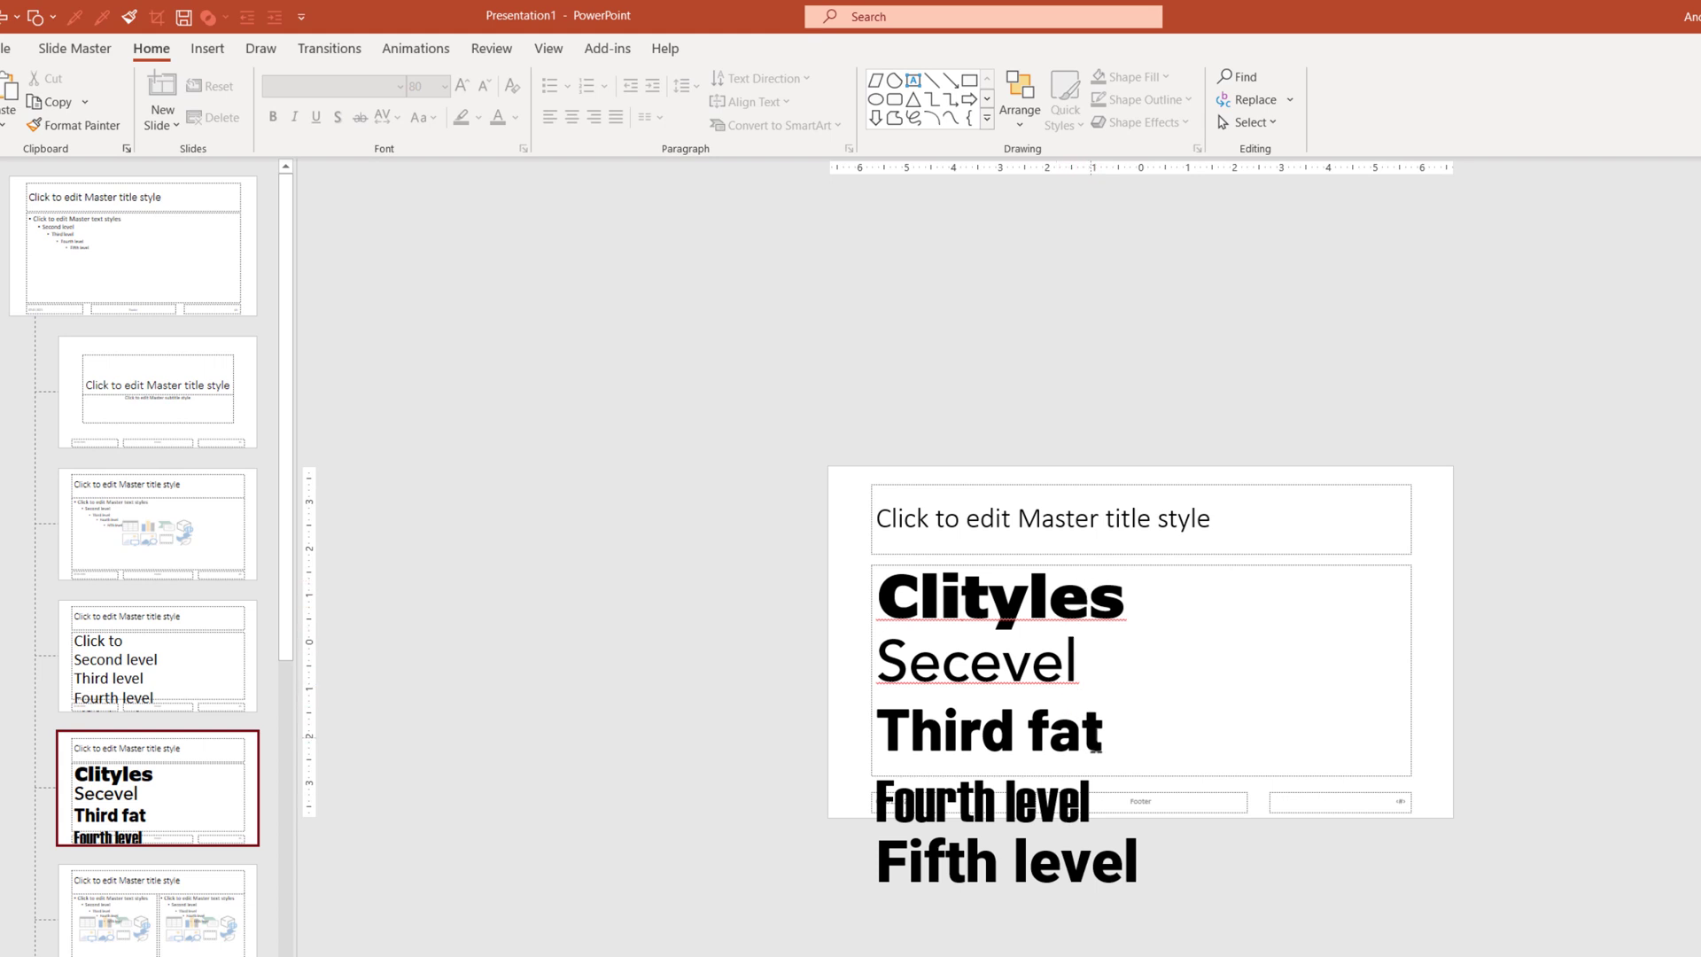
{"action": "left_click_drag", "start_coordinate": [963, 607], "coordinate": [1096, 849]}
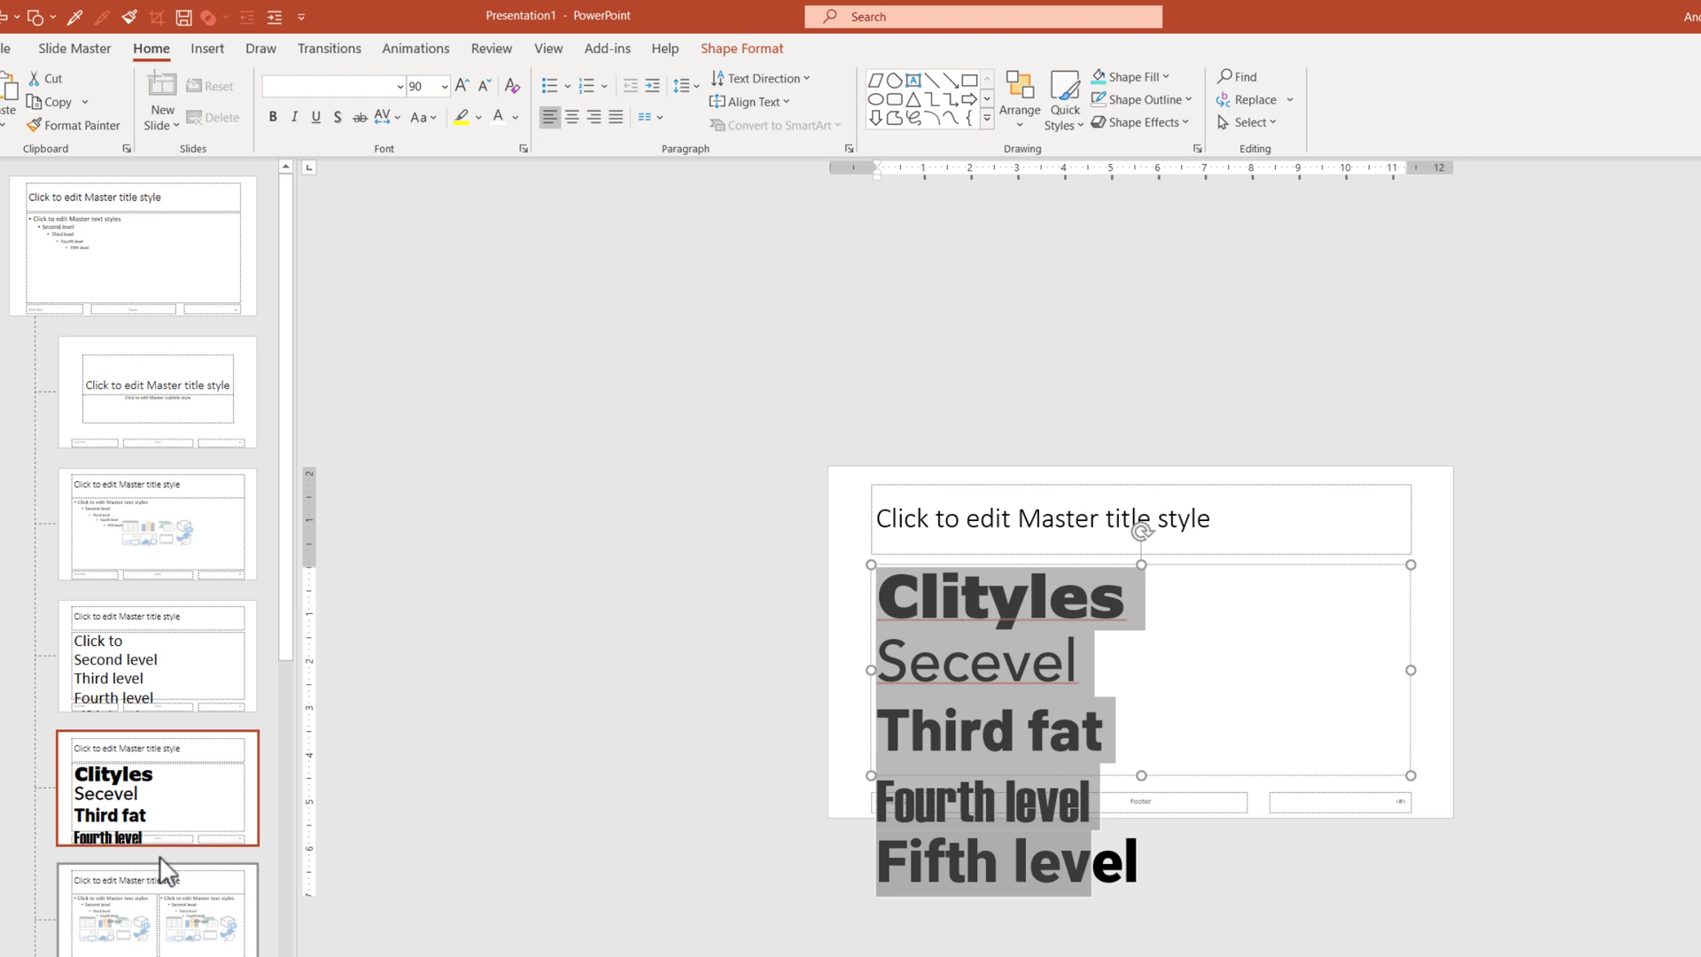
{"action": "key", "text": "Up"}
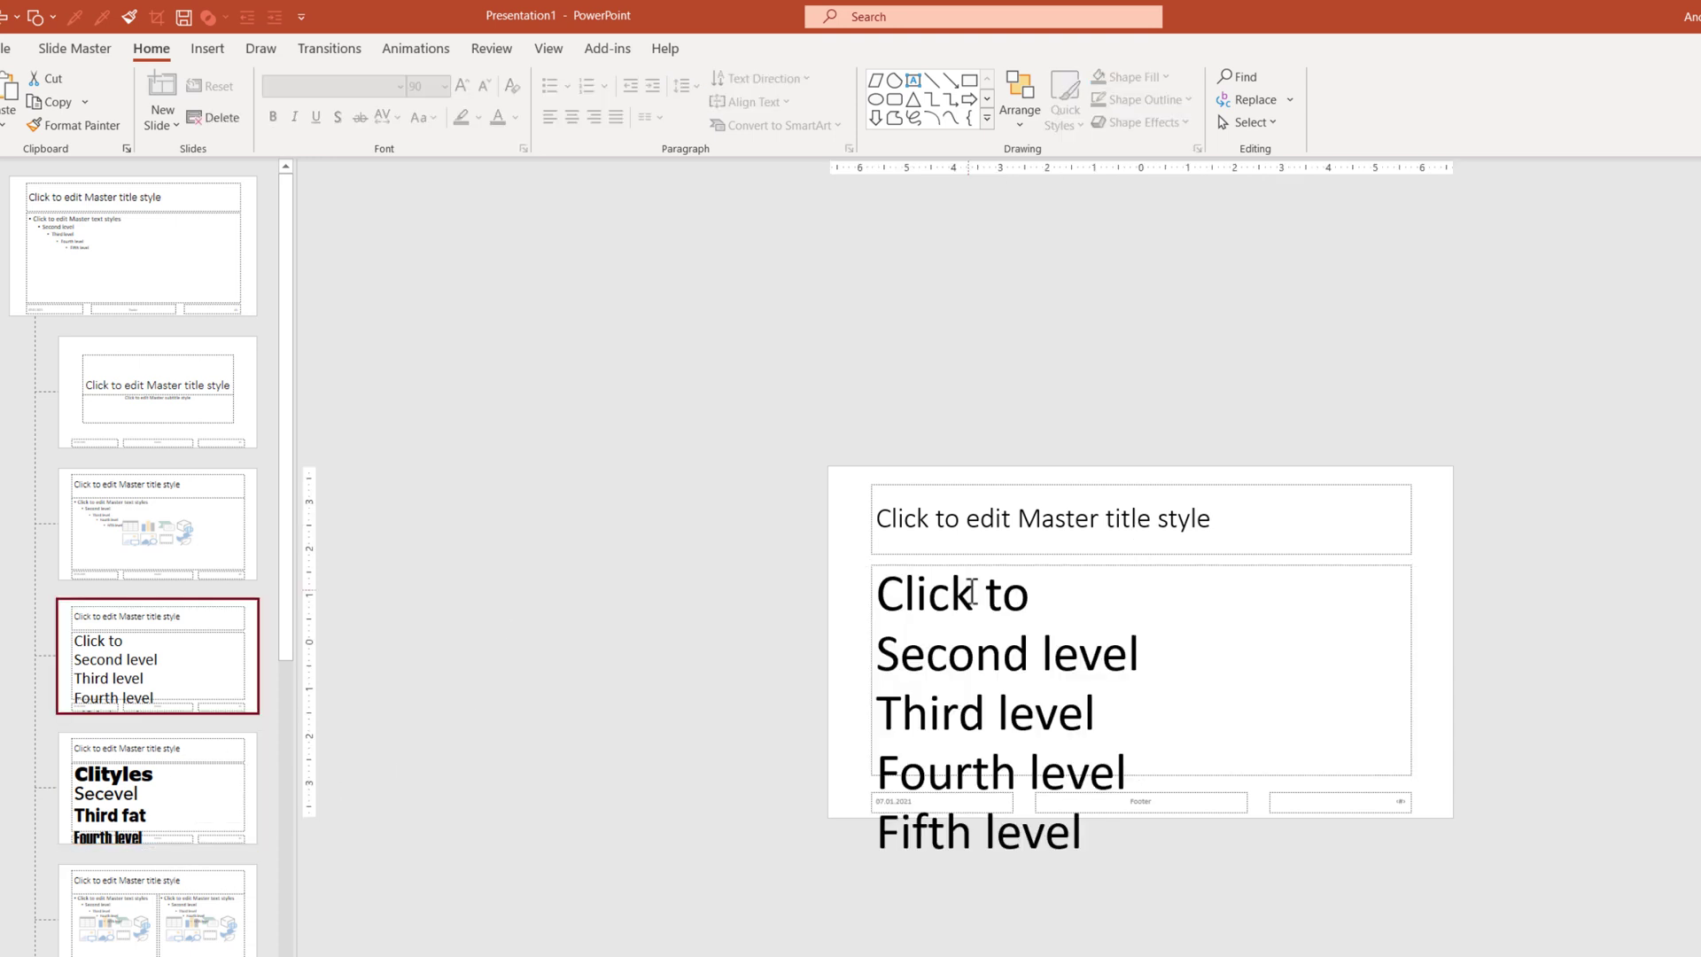
{"action": "left_click_drag", "start_coordinate": [1049, 592], "coordinate": [877, 598]}
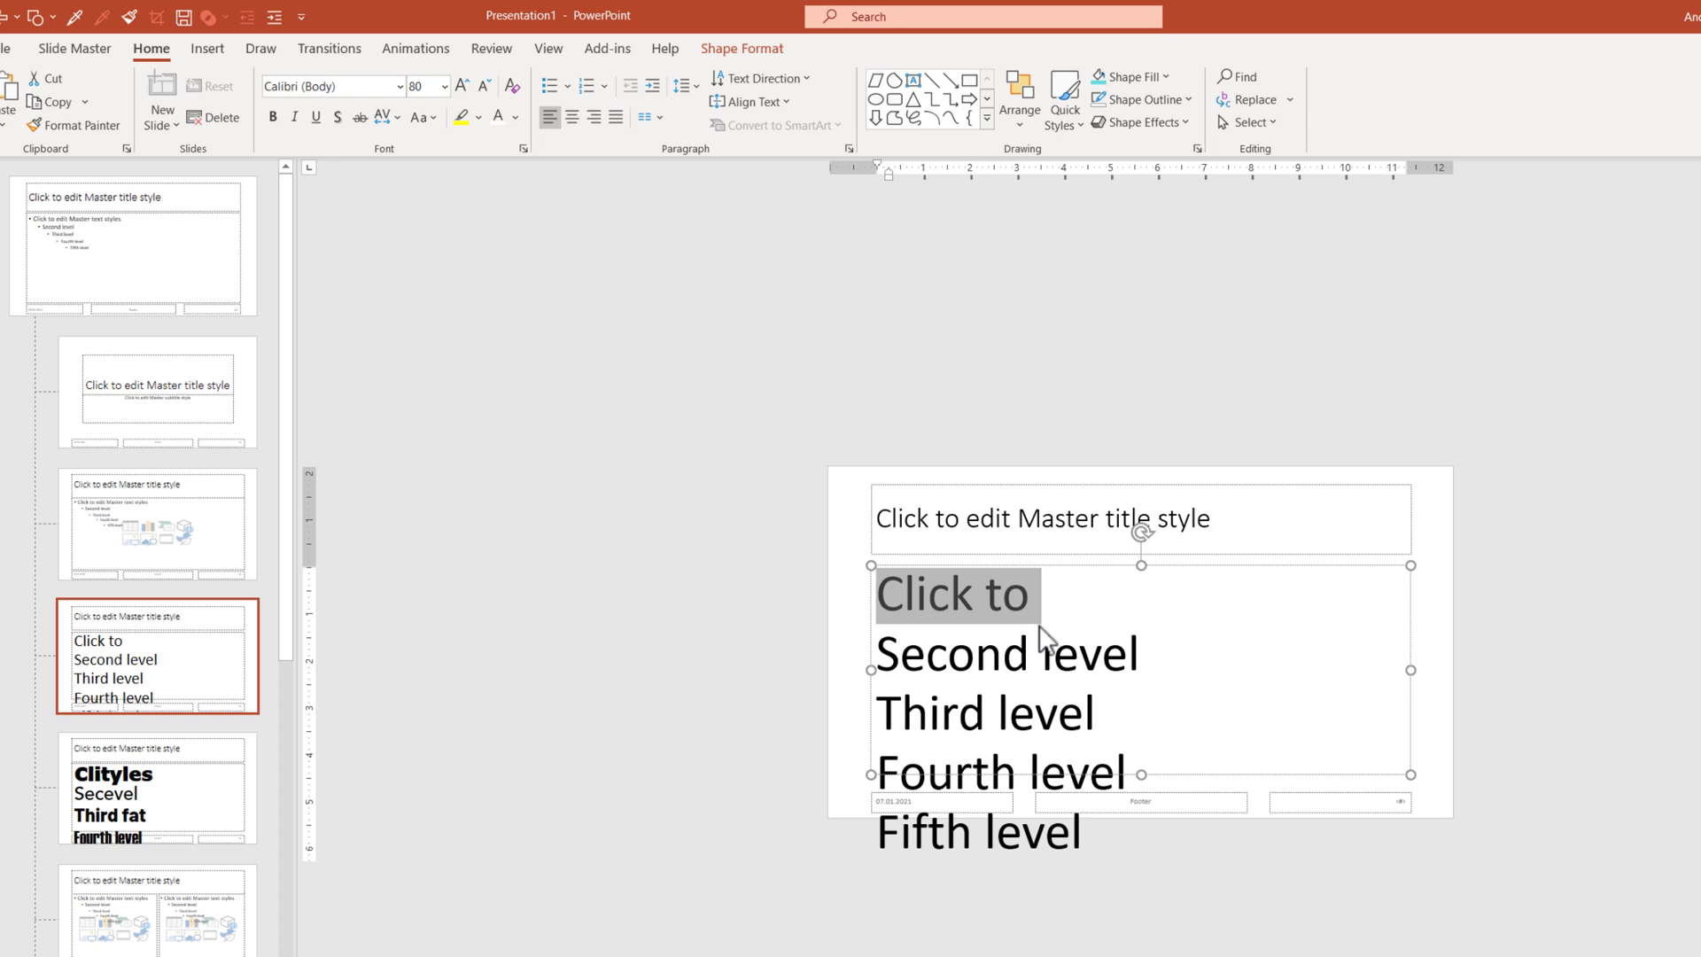
Change the first level to 'Text' and set it in Forte.
{"action": "type", "text": "Text"}
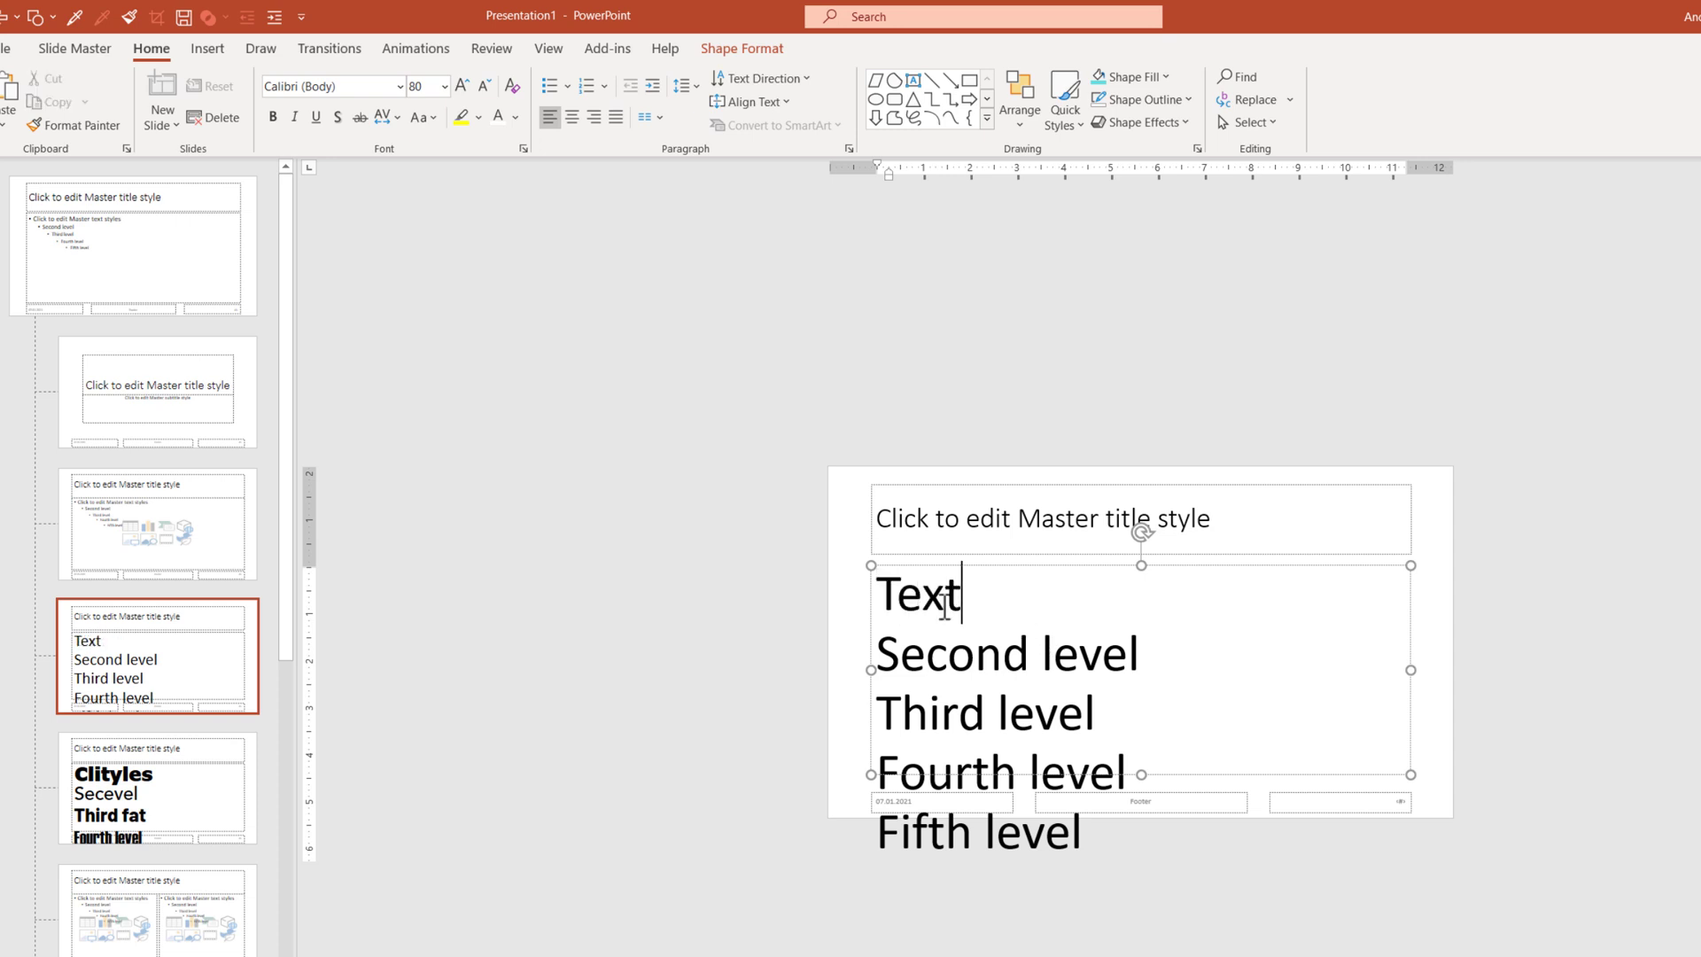
{"action": "double_click", "coordinate": [944, 607]}
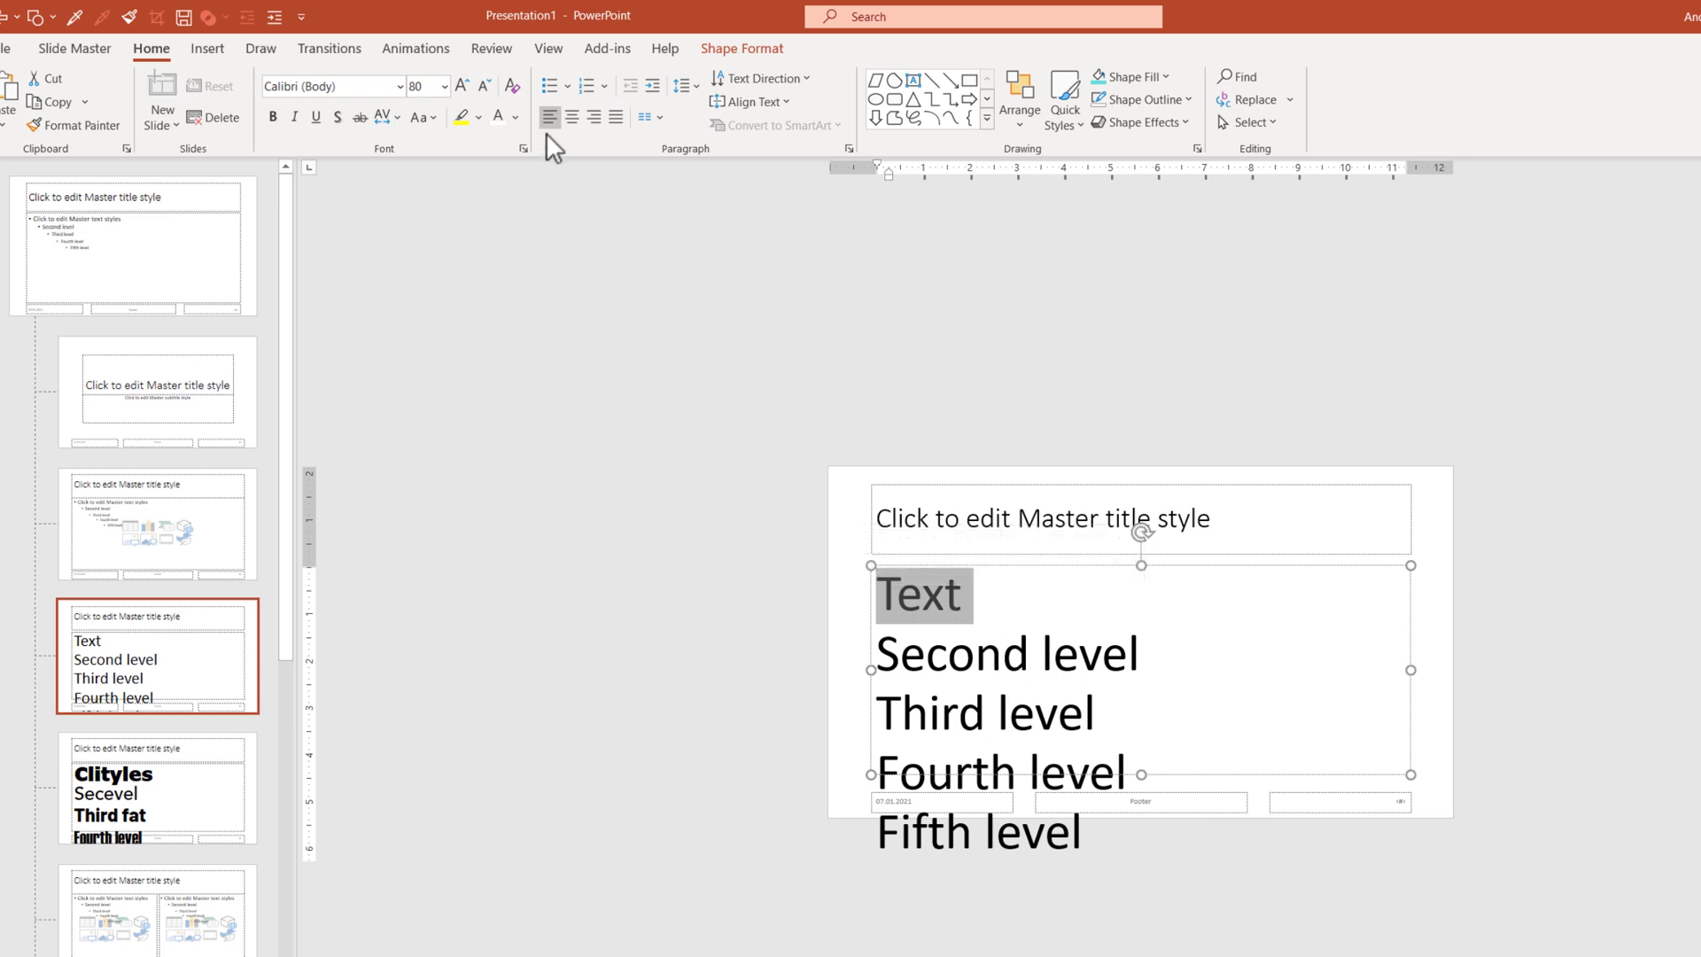
{"action": "left_click", "coordinate": [399, 86]}
{"action": "left_click", "coordinate": [368, 273]}
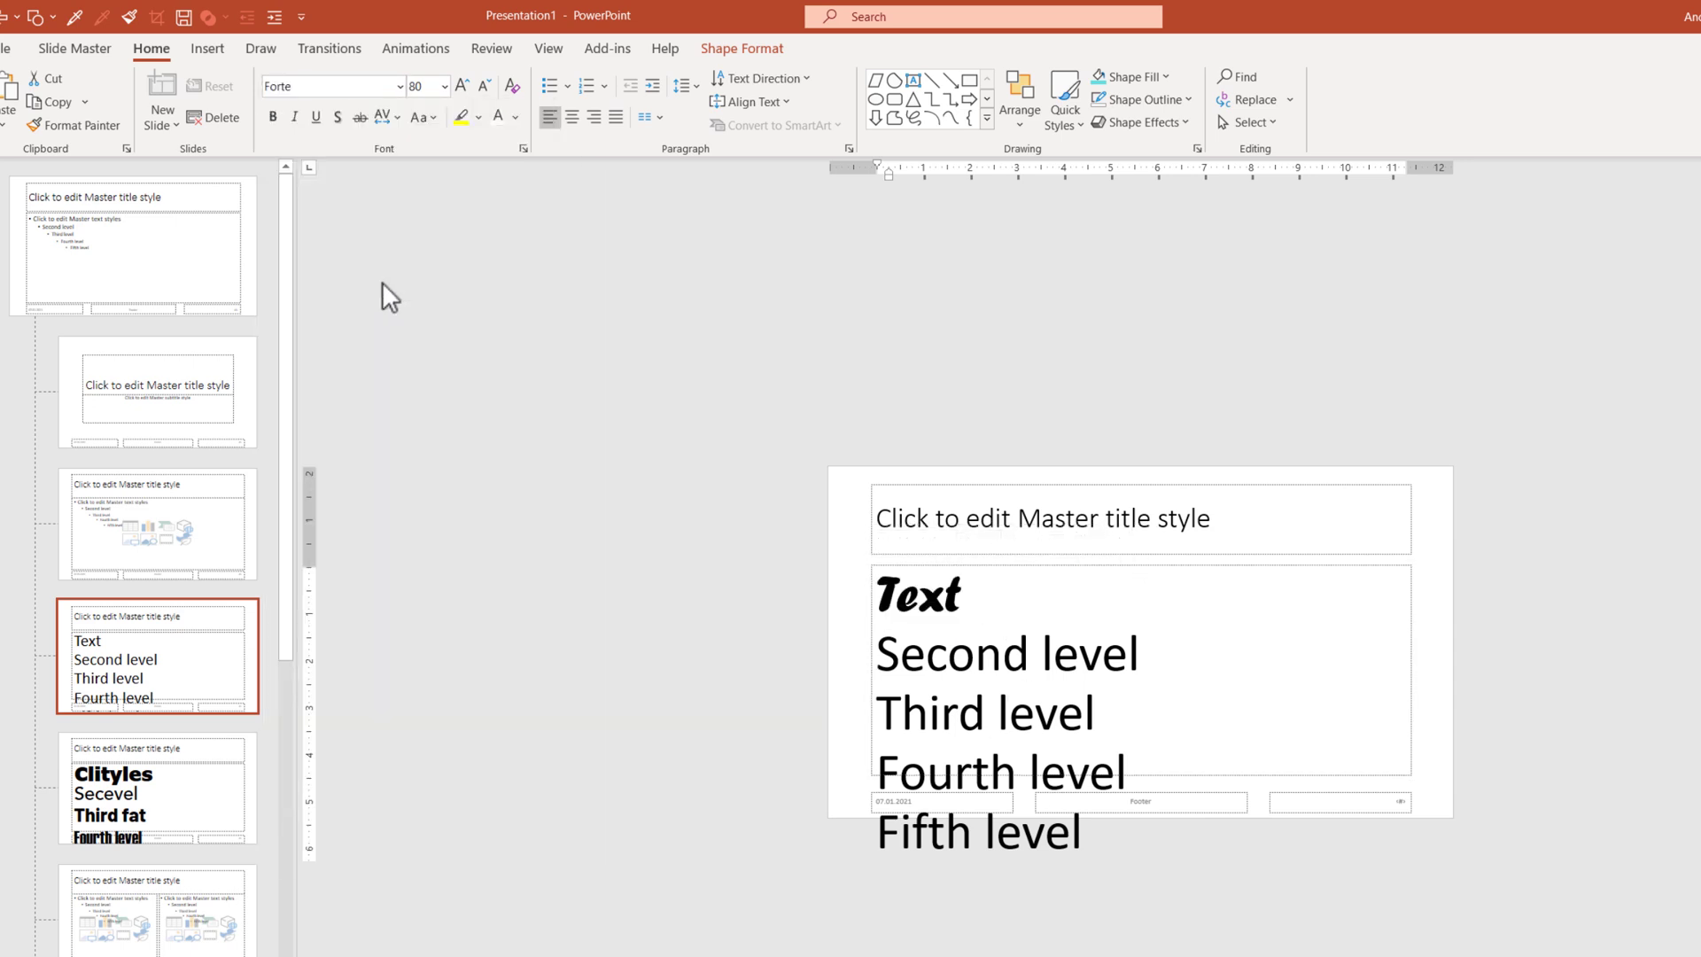
Set the Second level line in DINPro-Black.
{"action": "triple_click", "coordinate": [1158, 656]}
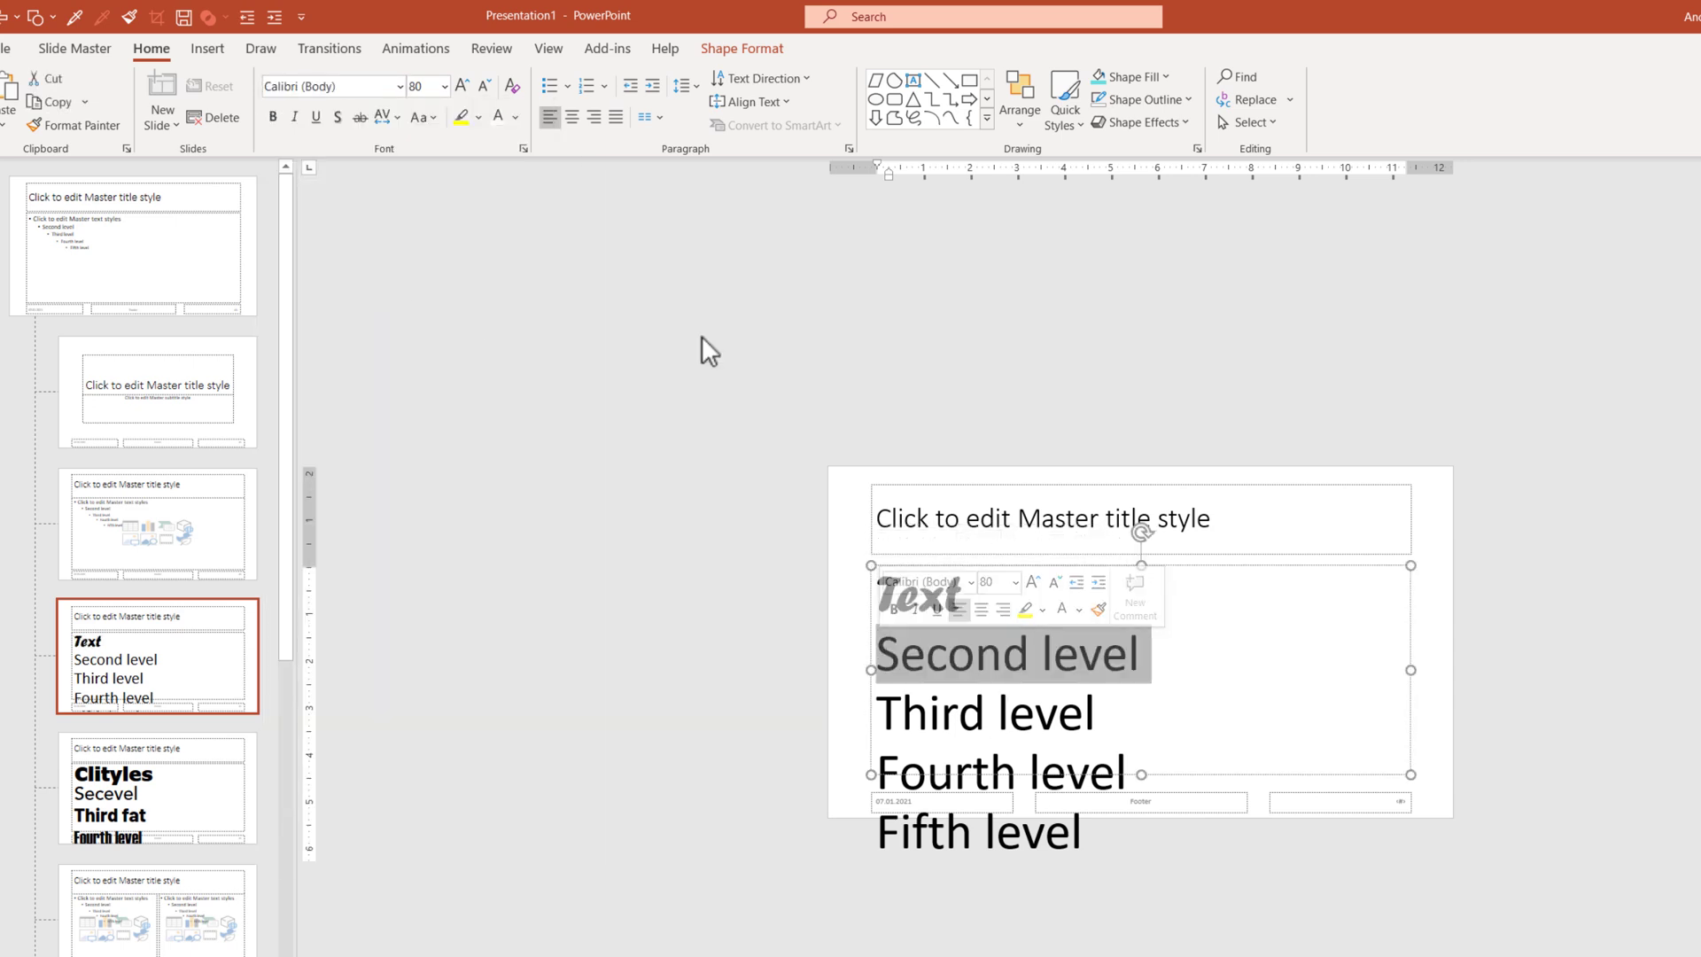
{"action": "left_click", "coordinate": [400, 86]}
{"action": "left_click_drag", "start_coordinate": [544, 141], "coordinate": [546, 310]}
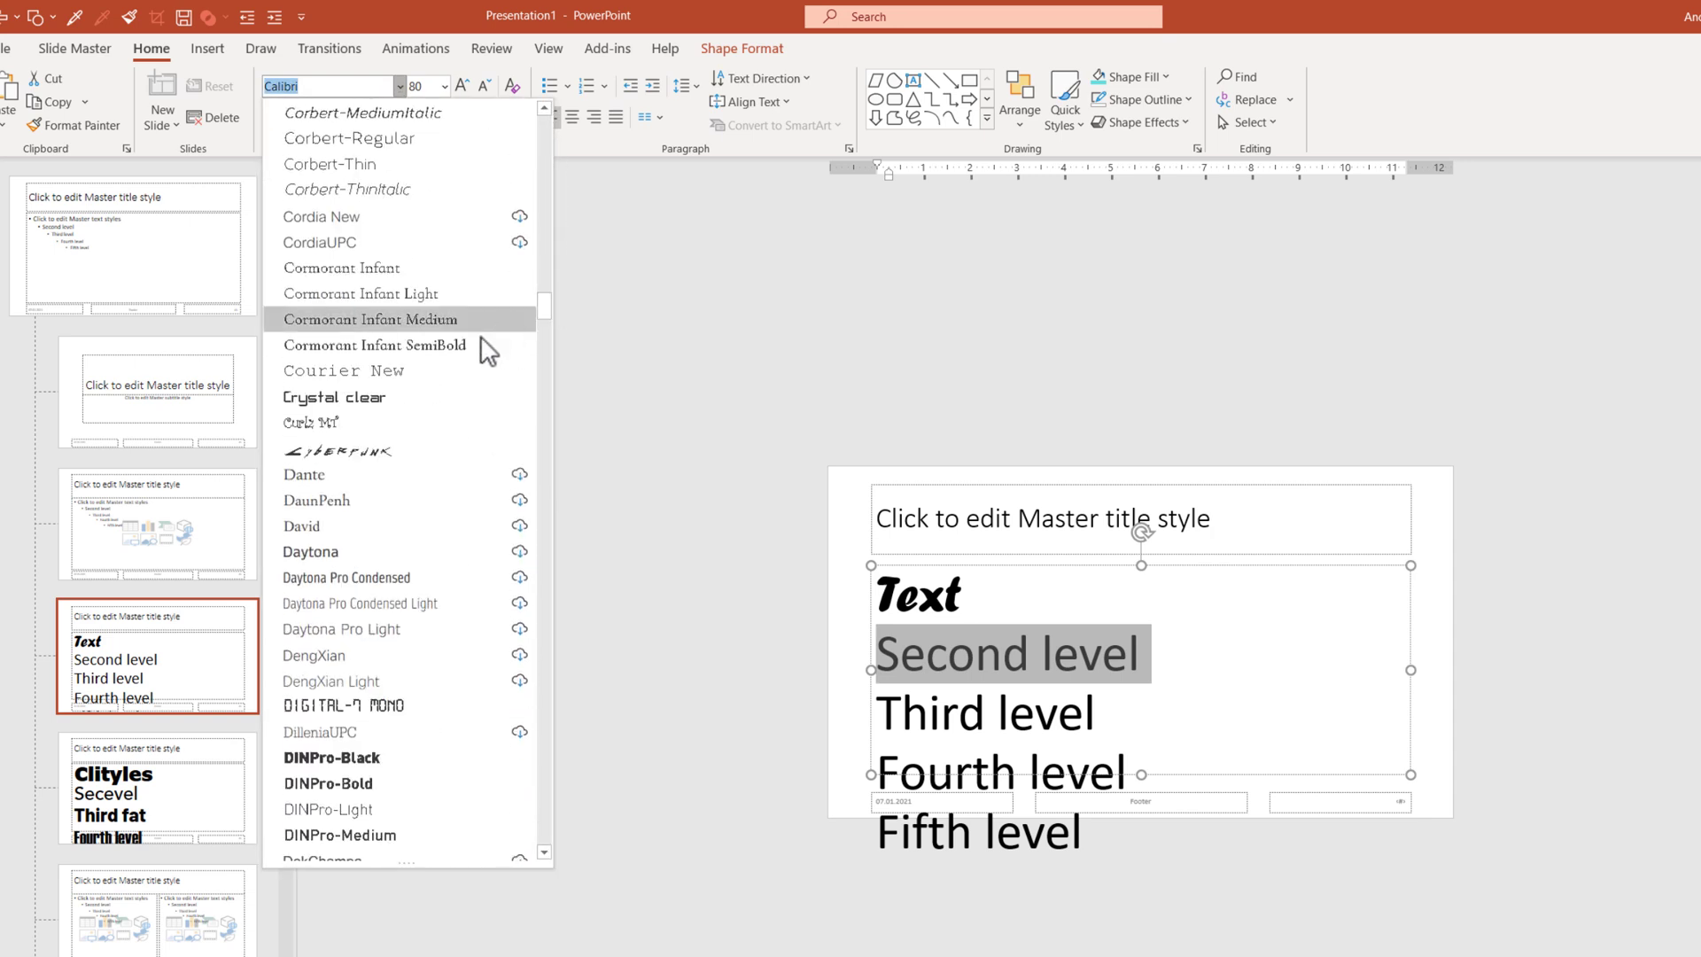
{"action": "scroll", "coordinate": [483, 443], "scroll_direction": "down", "scroll_amount": 3}
{"action": "left_click", "coordinate": [450, 548]}
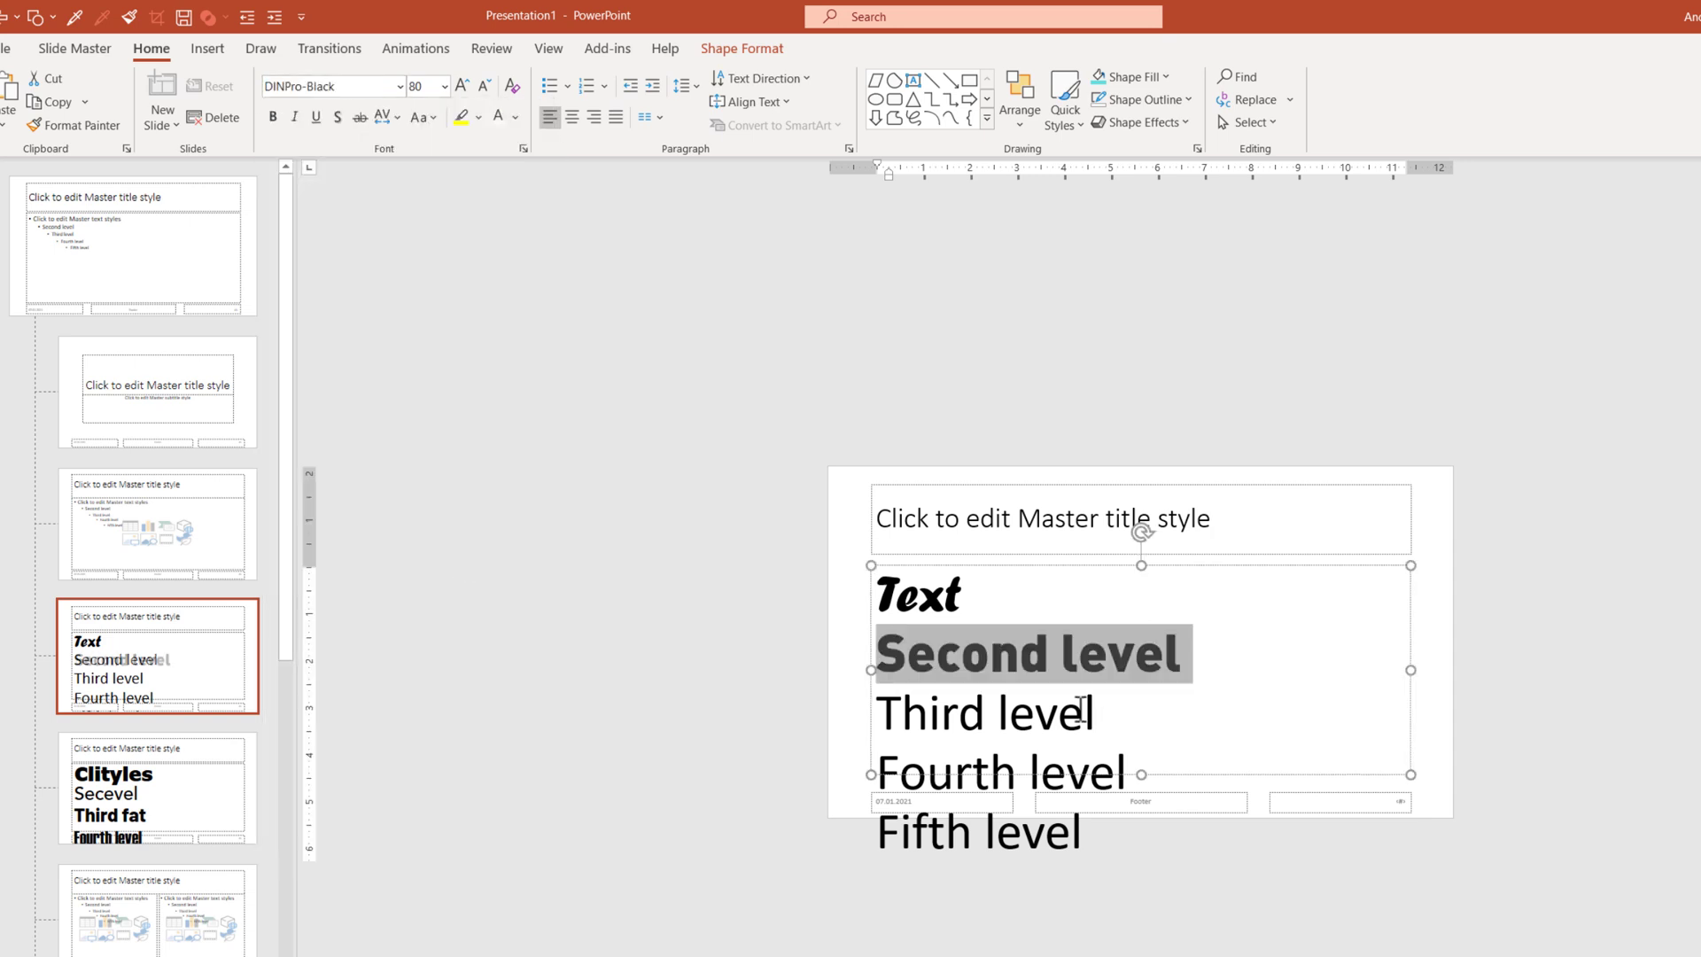
Give the third and fourth level lines heavy display fonts.
{"action": "triple_click", "coordinate": [1080, 708]}
{"action": "left_click", "coordinate": [400, 86]}
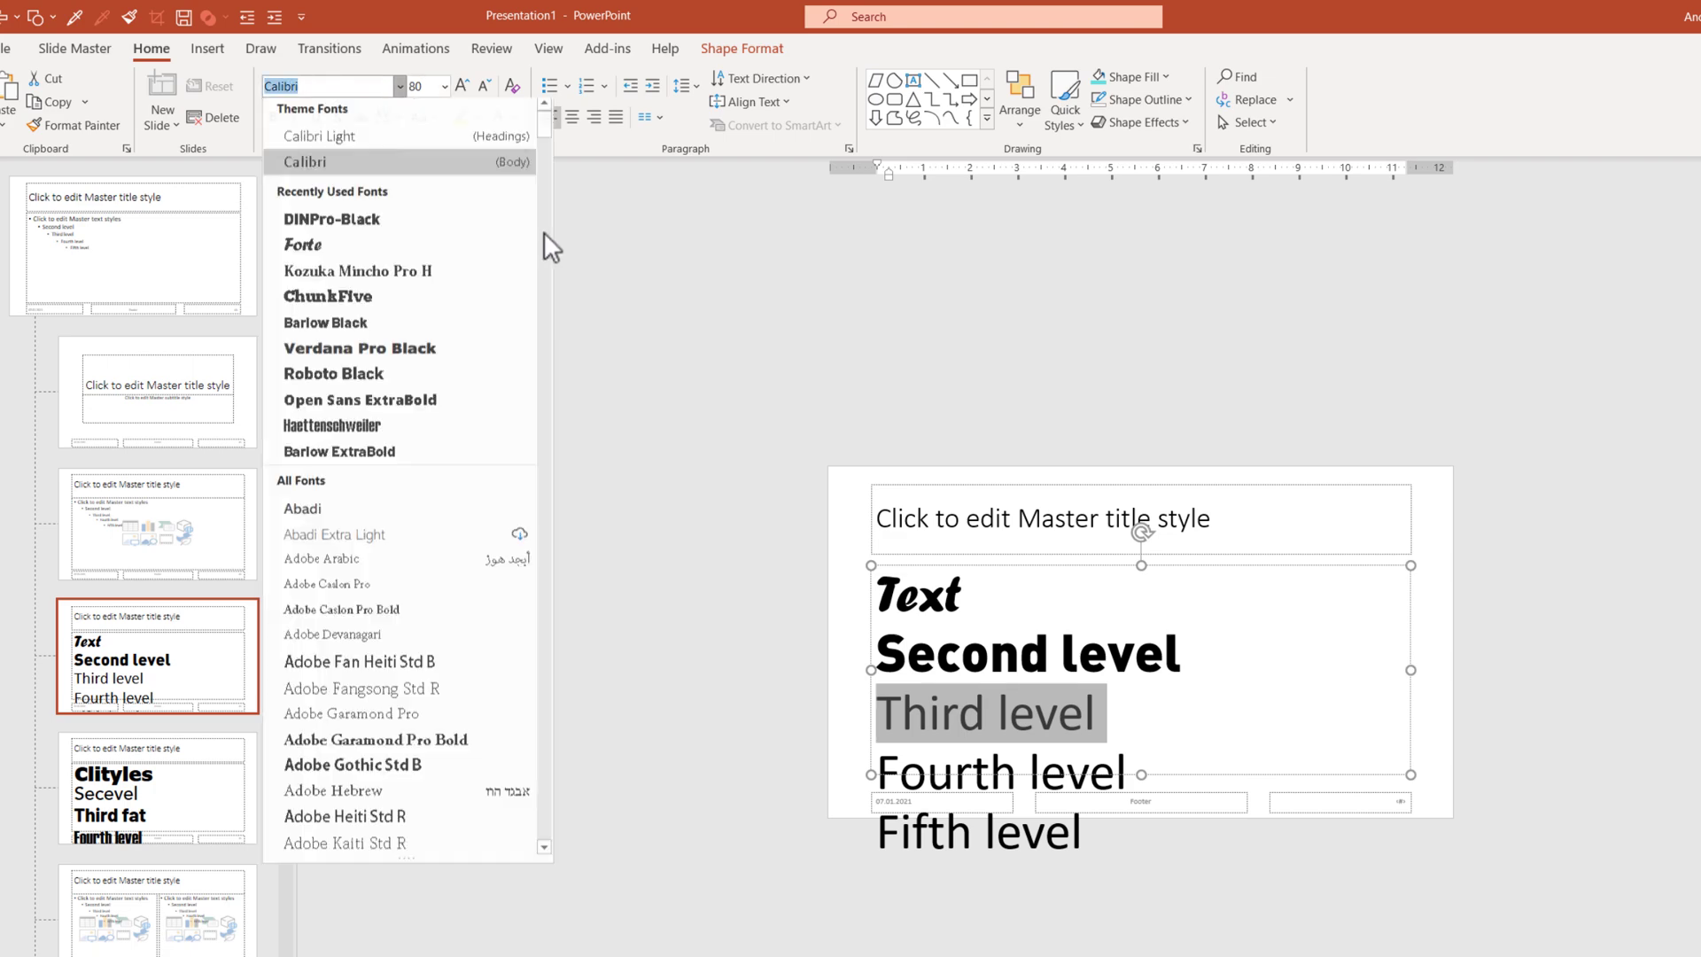
{"action": "left_click_drag", "start_coordinate": [544, 233], "coordinate": [561, 455]}
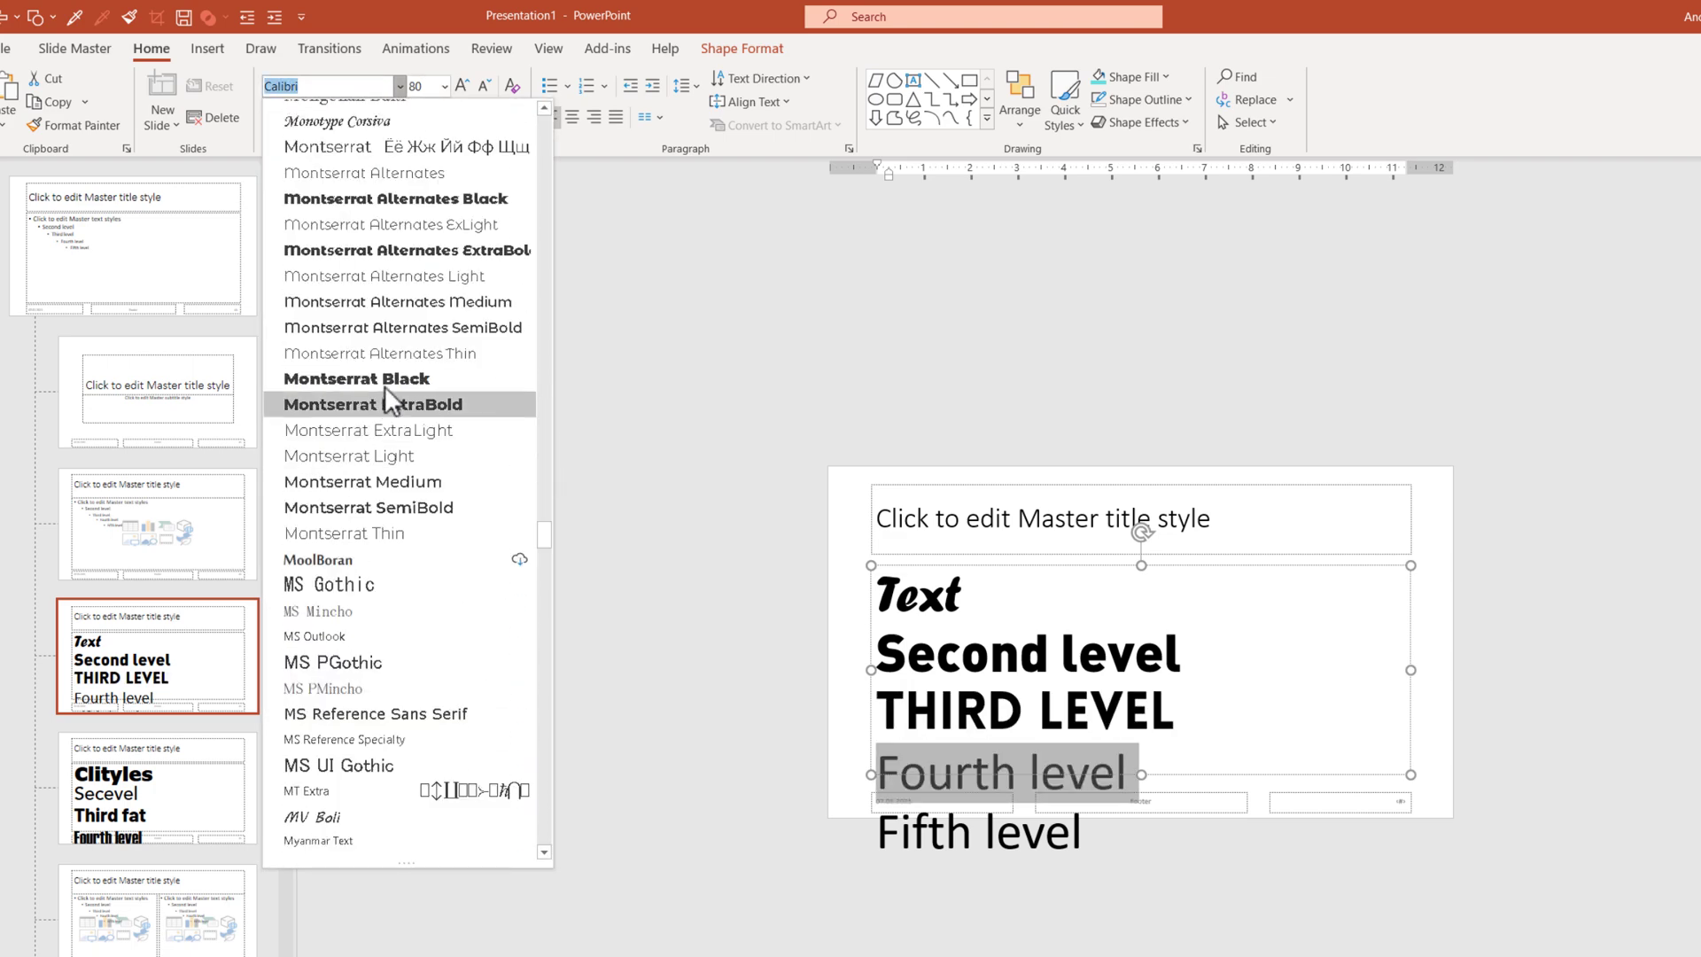
{"action": "left_click", "coordinate": [384, 387]}
{"action": "left_click", "coordinate": [1327, 880]}
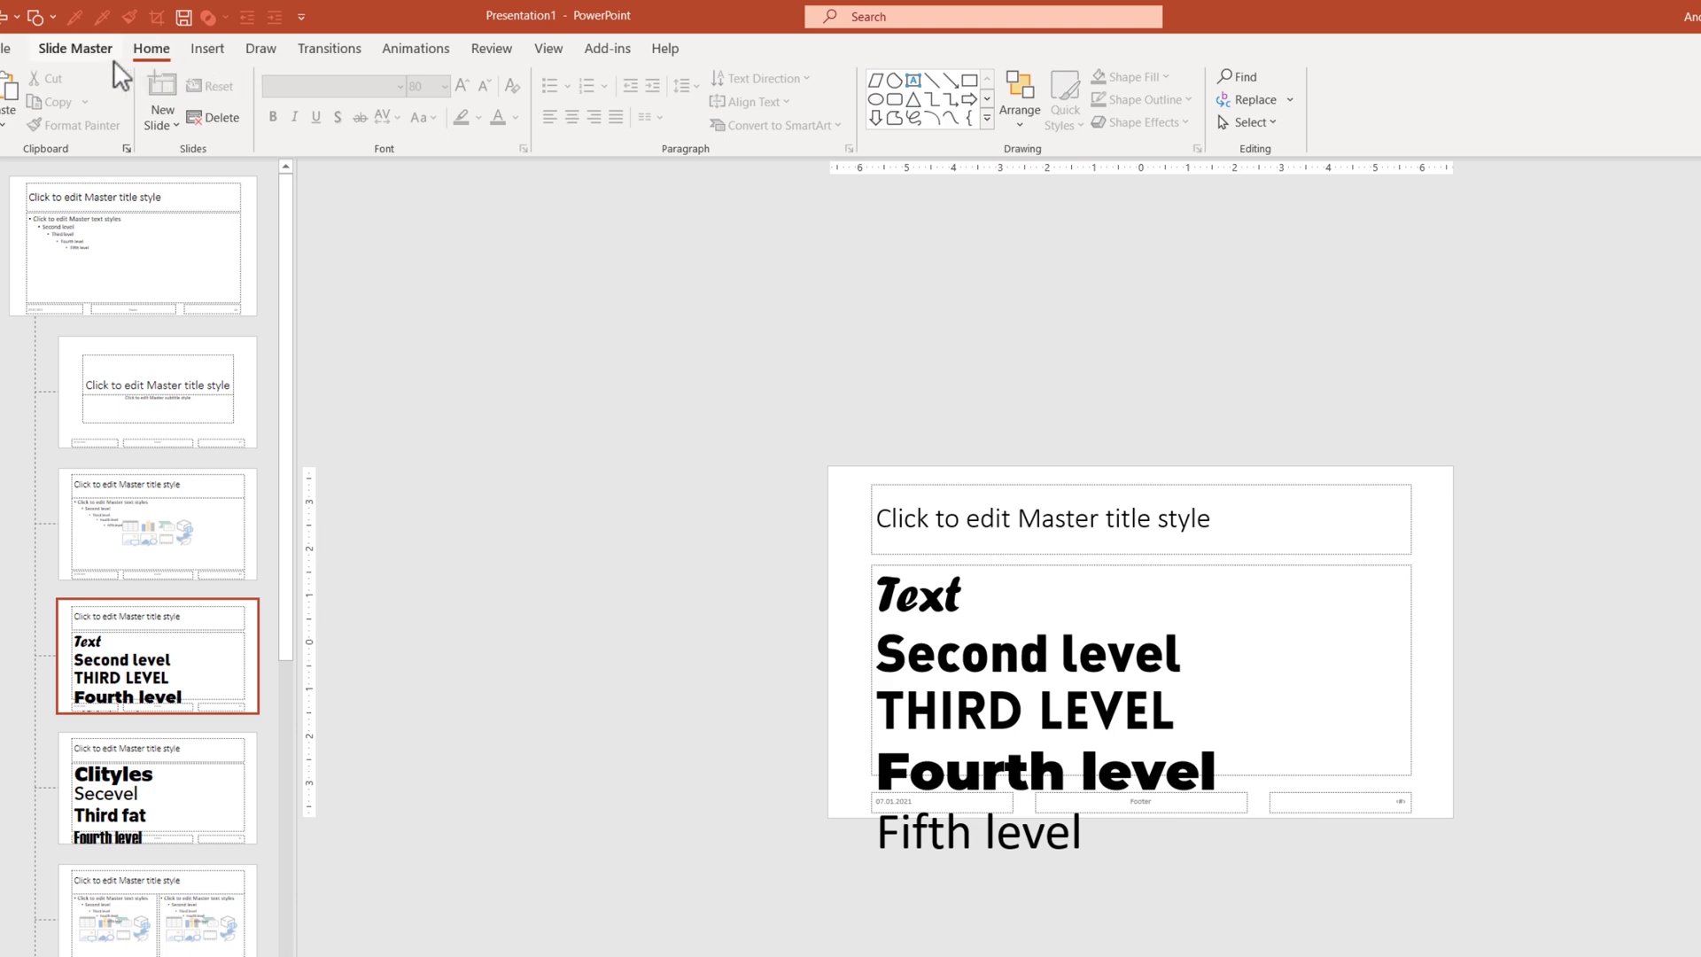
Close Slide Master view, add a new slide 5 after slide 4, and show its layout choices.
{"action": "left_click", "coordinate": [105, 50]}
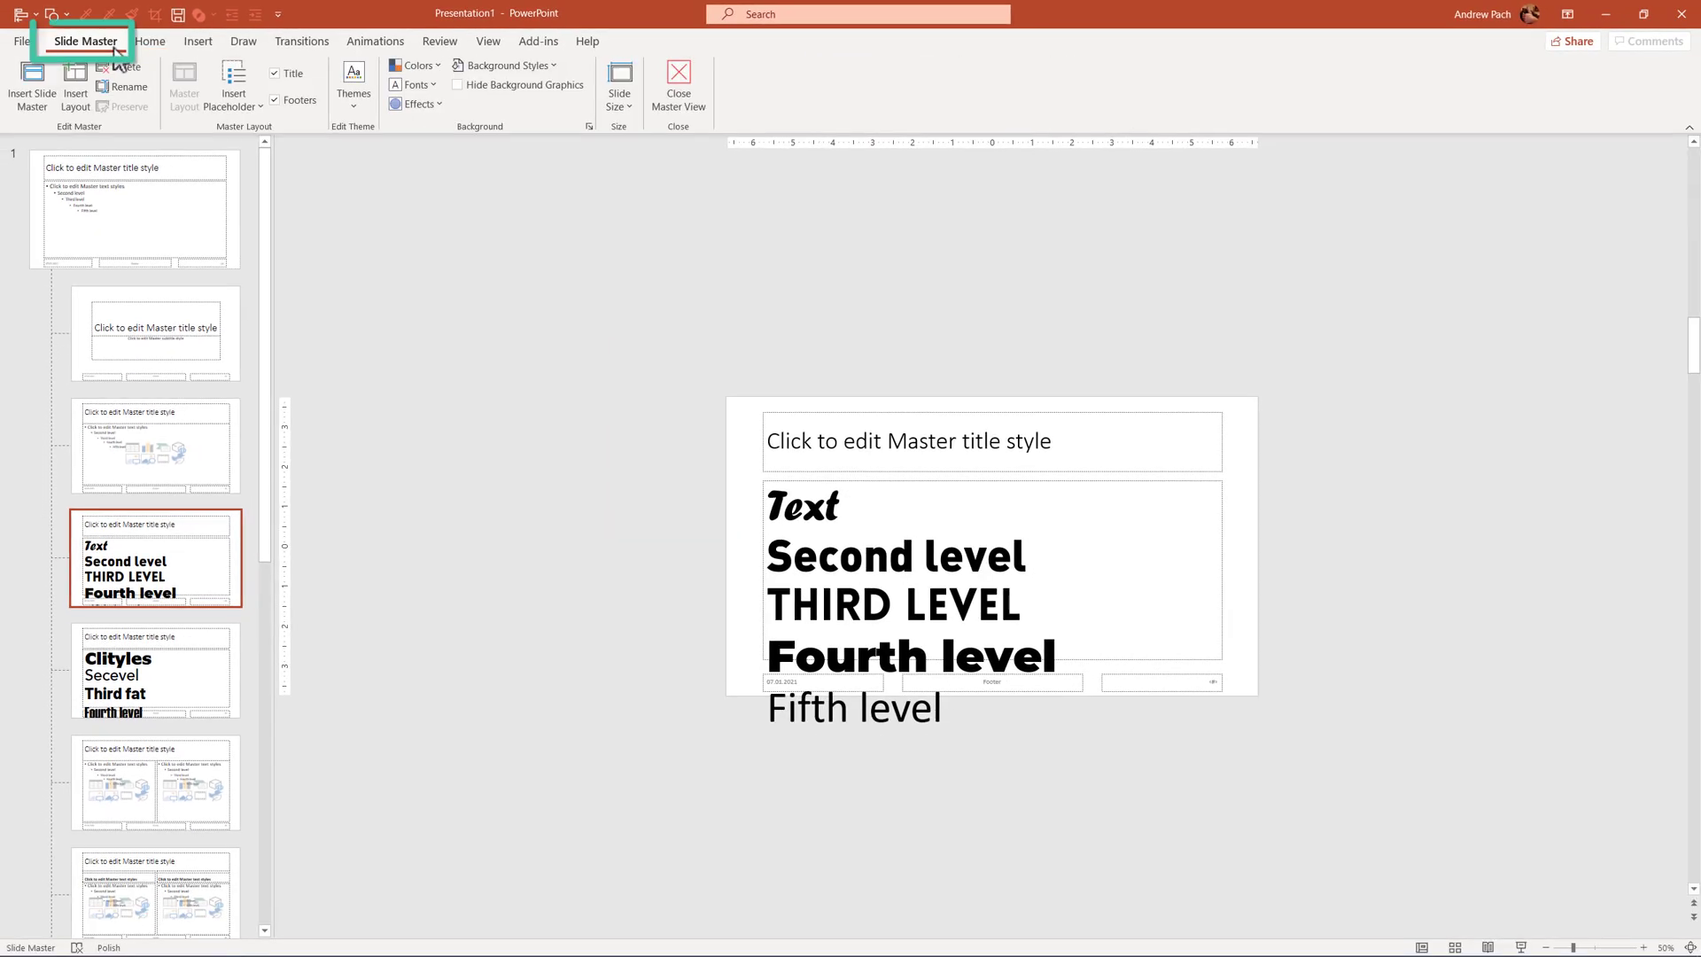
{"action": "left_click", "coordinate": [680, 84]}
{"action": "left_click", "coordinate": [158, 748]}
{"action": "right_click", "coordinate": [158, 748]}
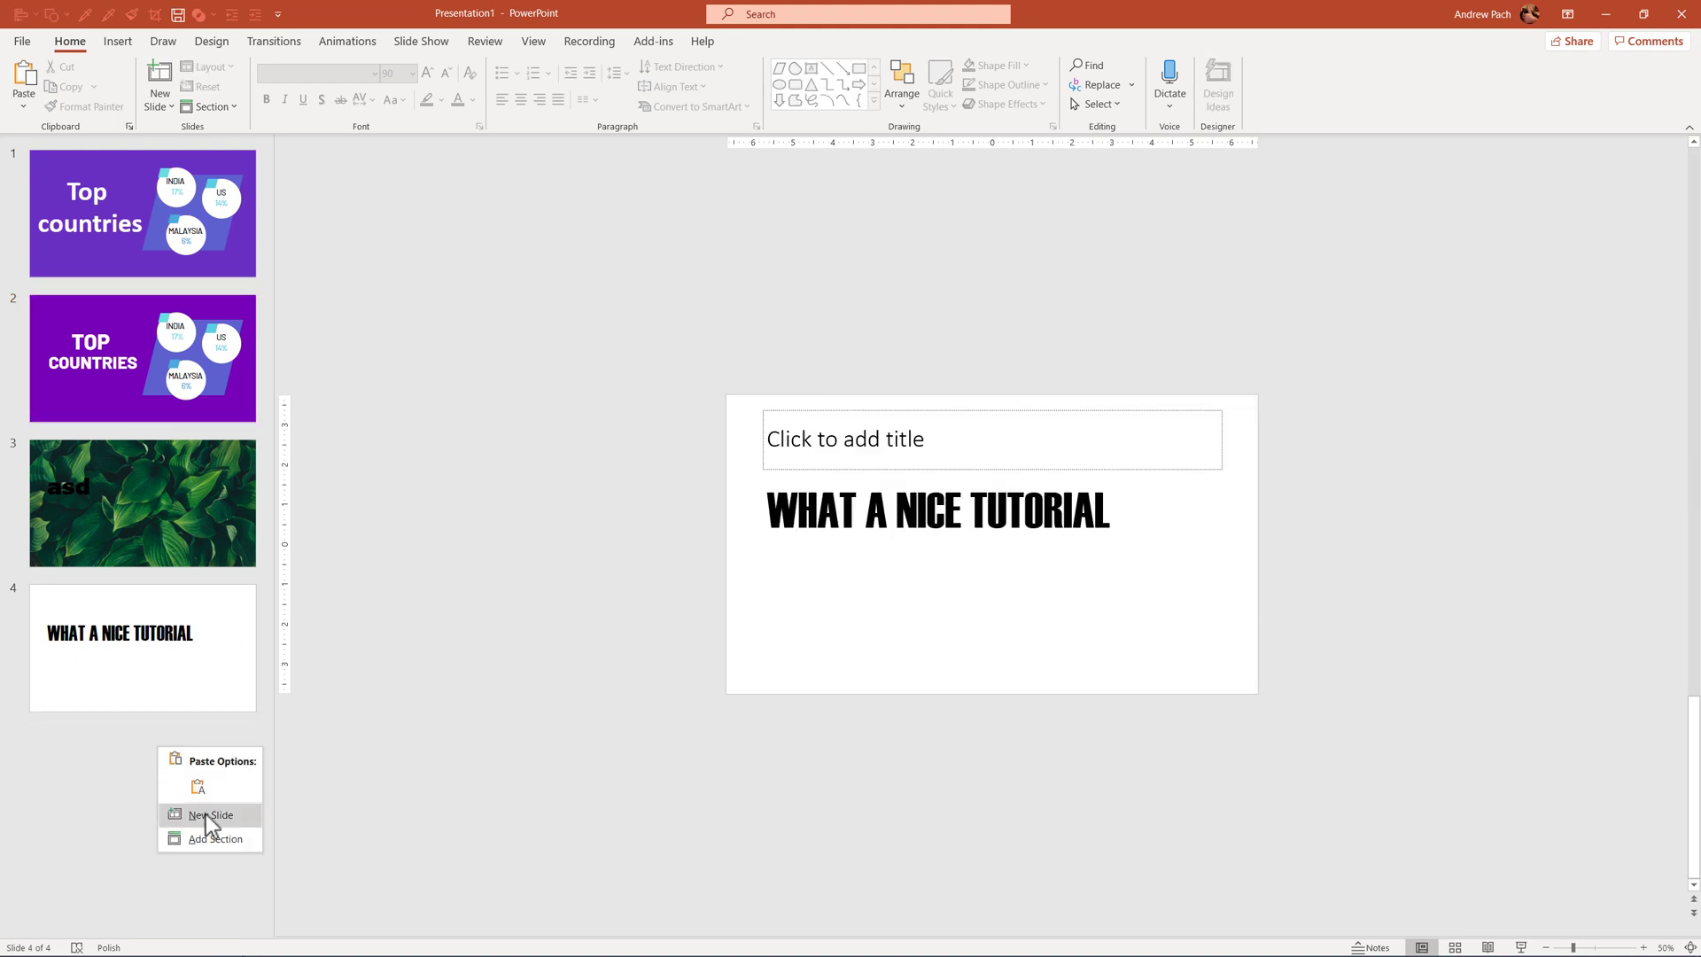
{"action": "left_click", "coordinate": [206, 815]}
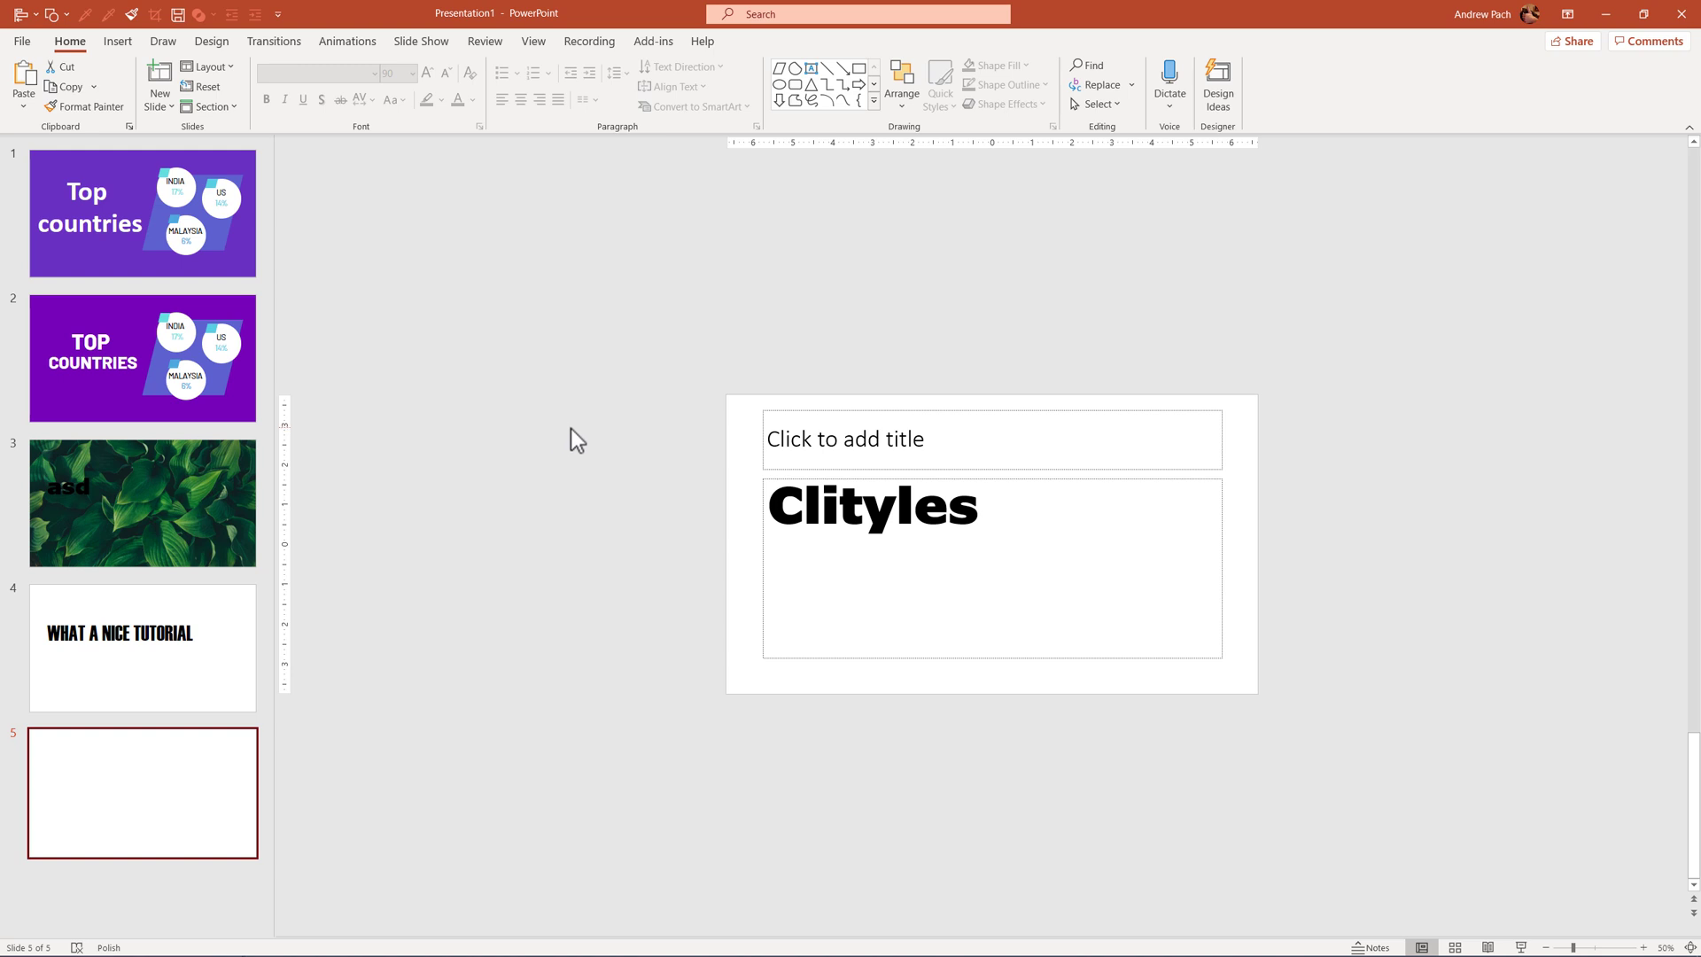
{"action": "right_click", "coordinate": [604, 409]}
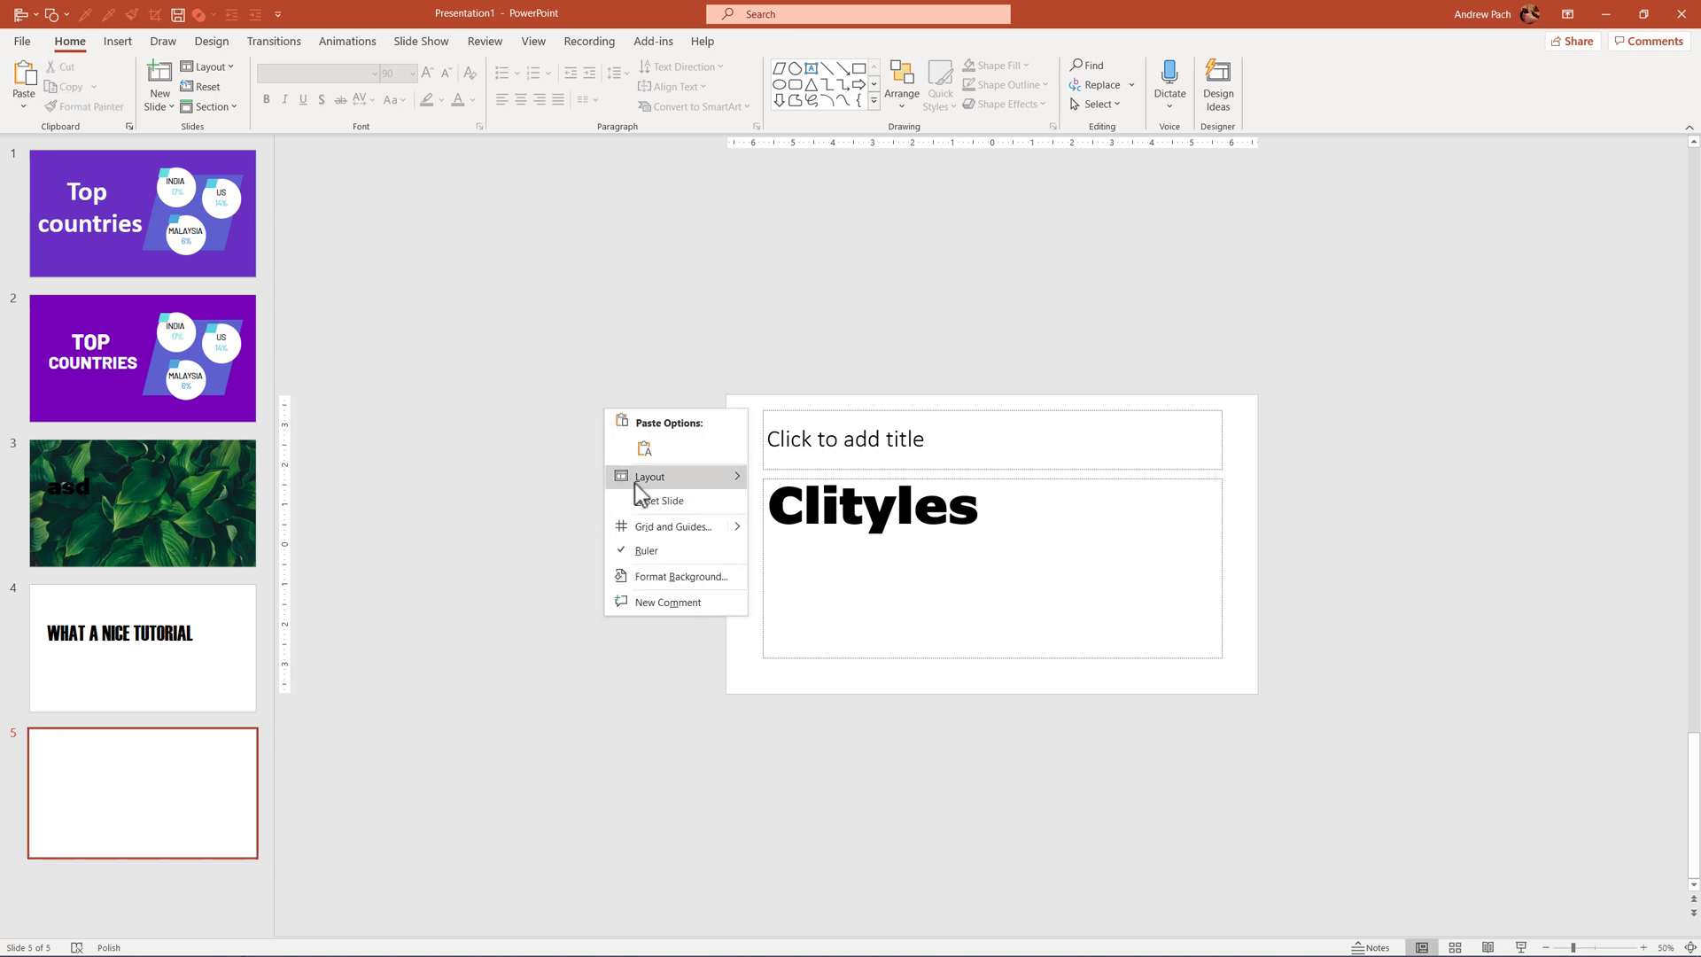
{"action": "mouse_move", "coordinate": [635, 482]}
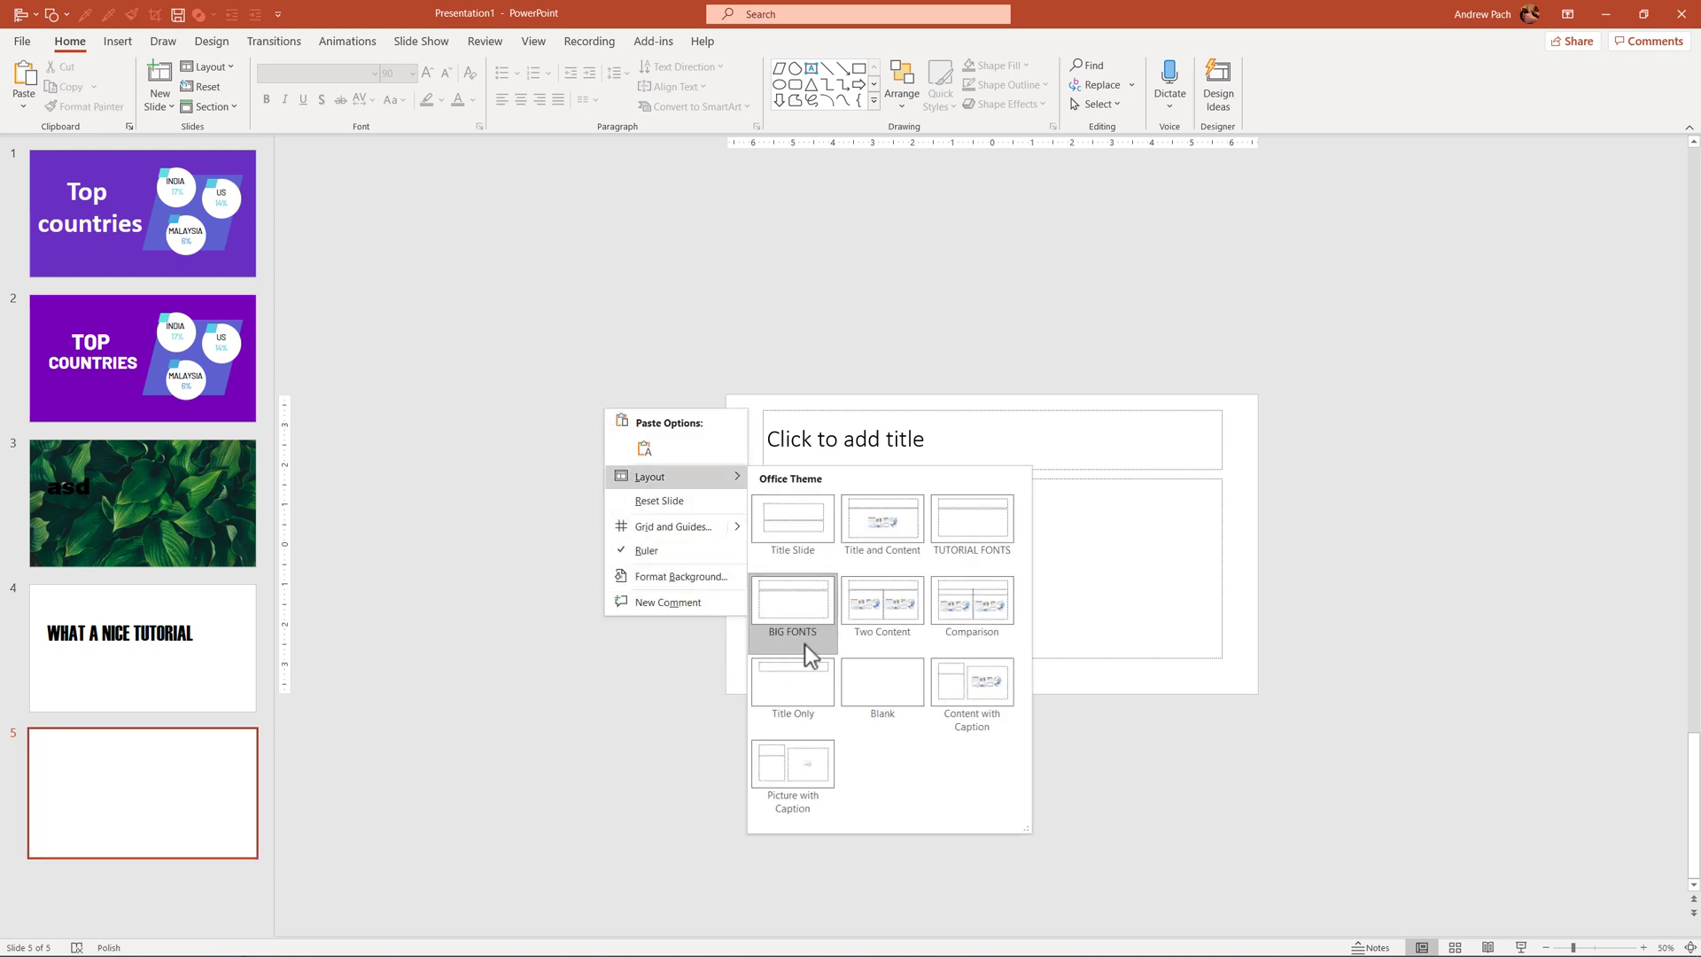
Apply the TUTORIAL FONTS layout to slide 5 and type 'First font'.
{"action": "left_click", "coordinate": [980, 523]}
{"action": "left_click", "coordinate": [980, 520]}
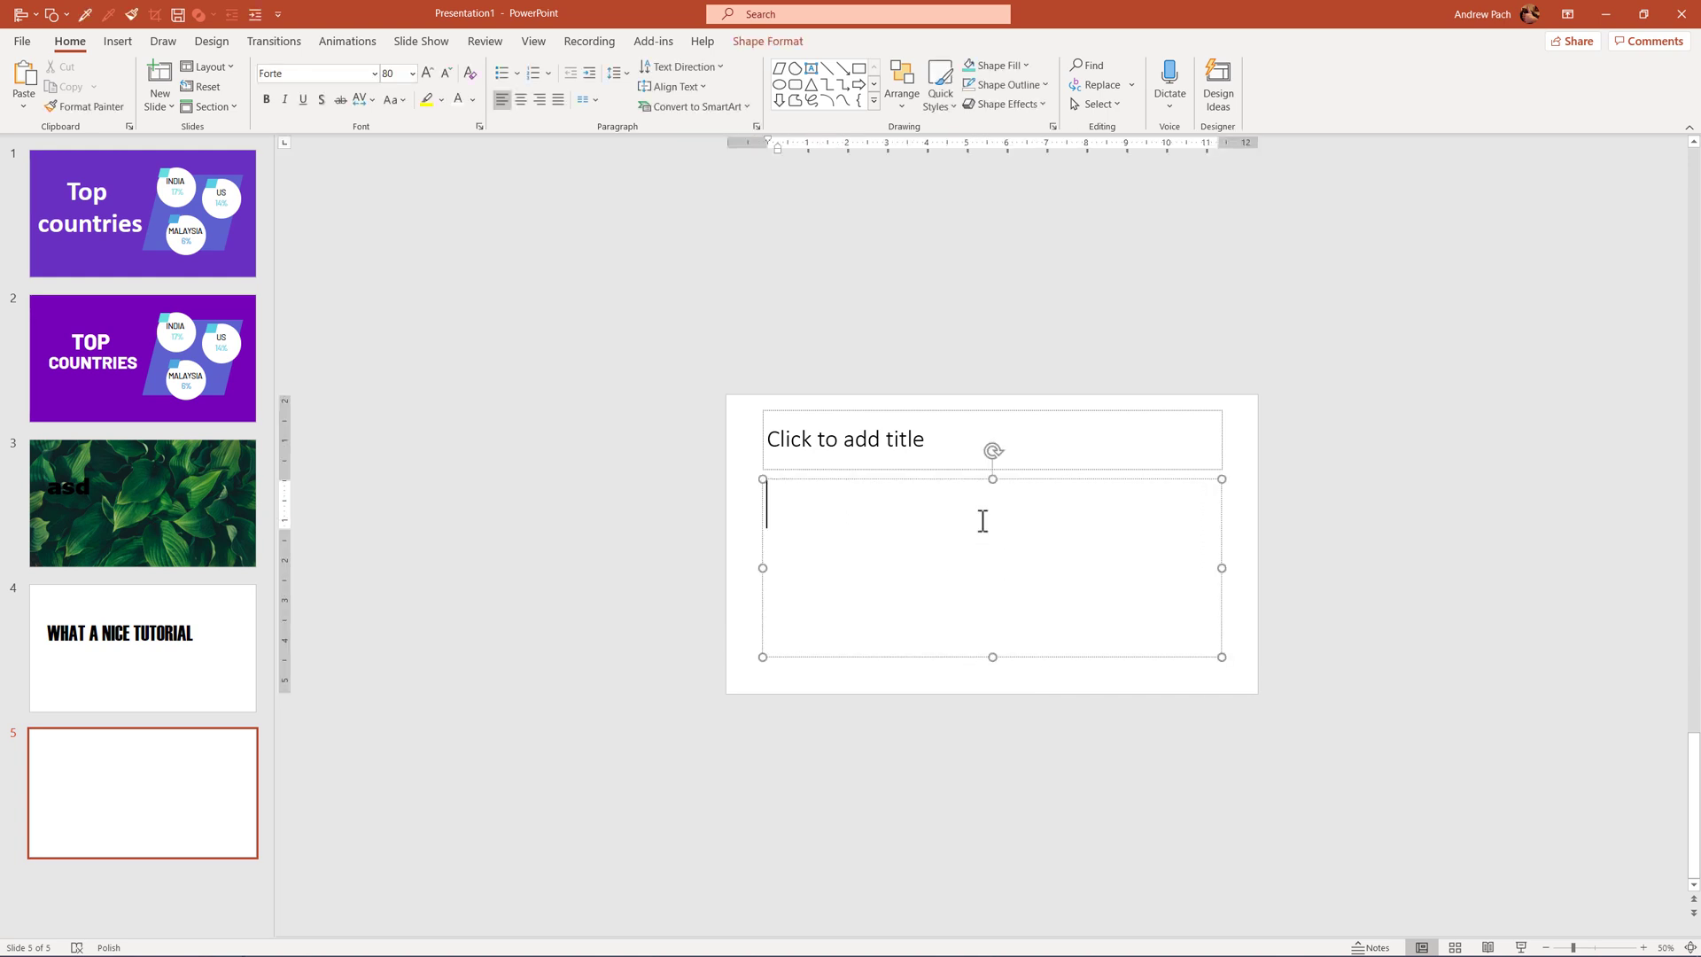
{"action": "type", "text": "First font"}
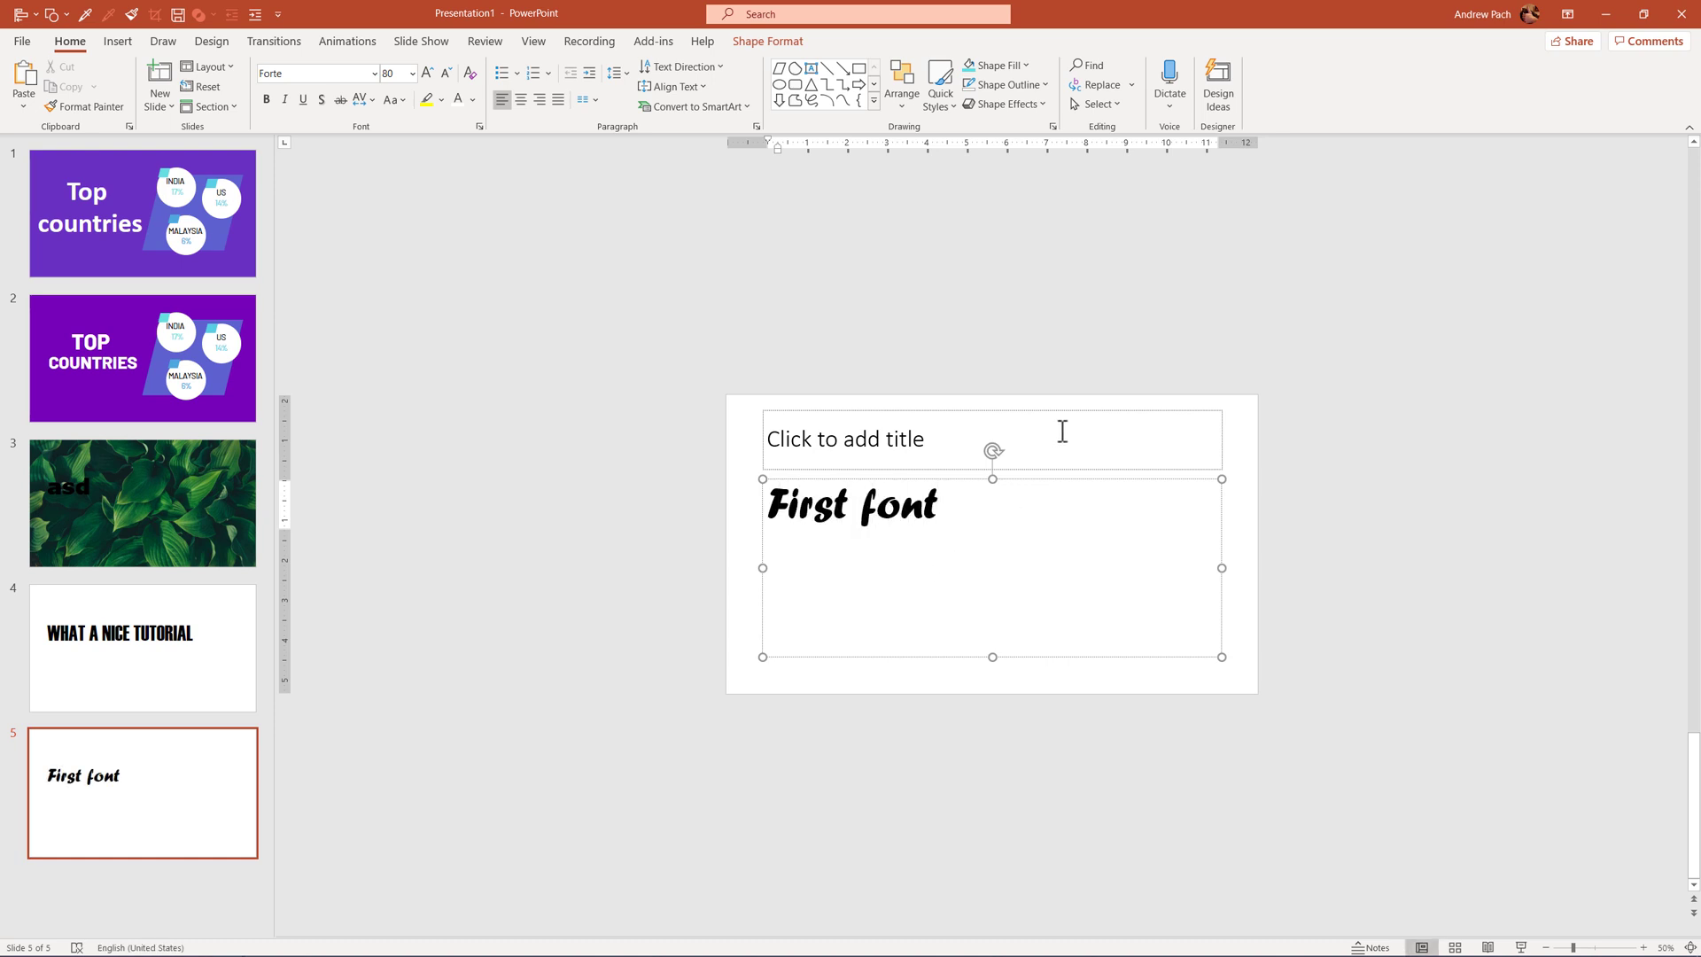
Demote 'First font' three list levels to the Montserrat Black style.
{"action": "left_click", "coordinate": [589, 74]}
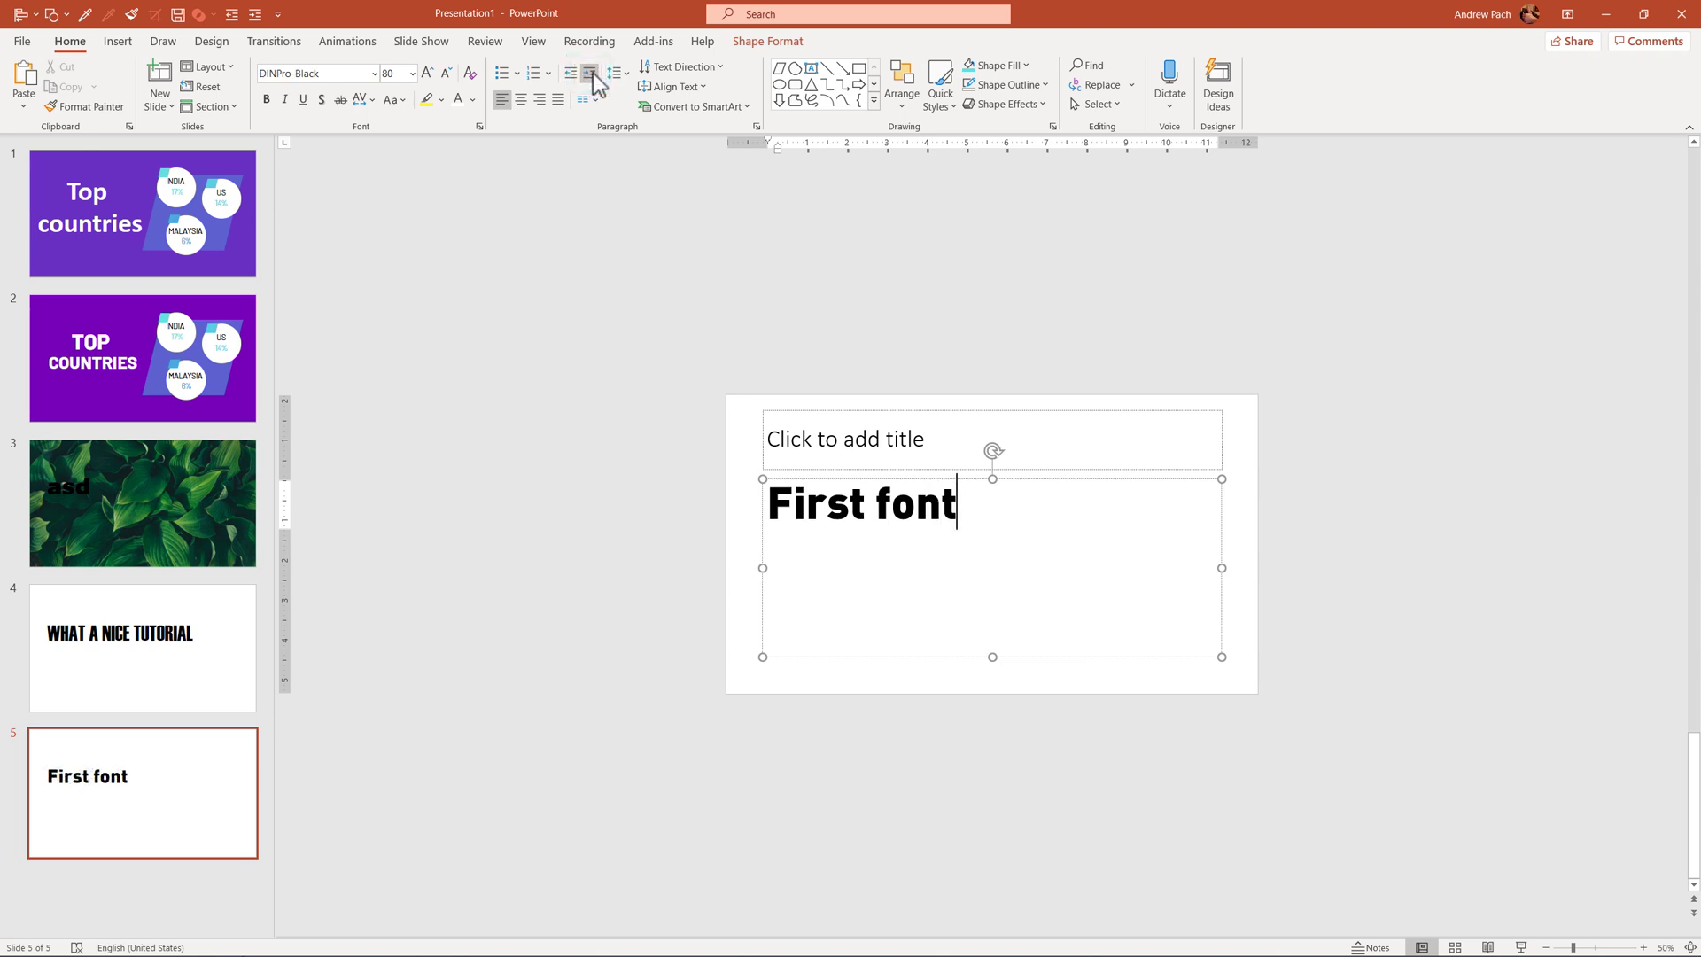
{"action": "left_click", "coordinate": [594, 79]}
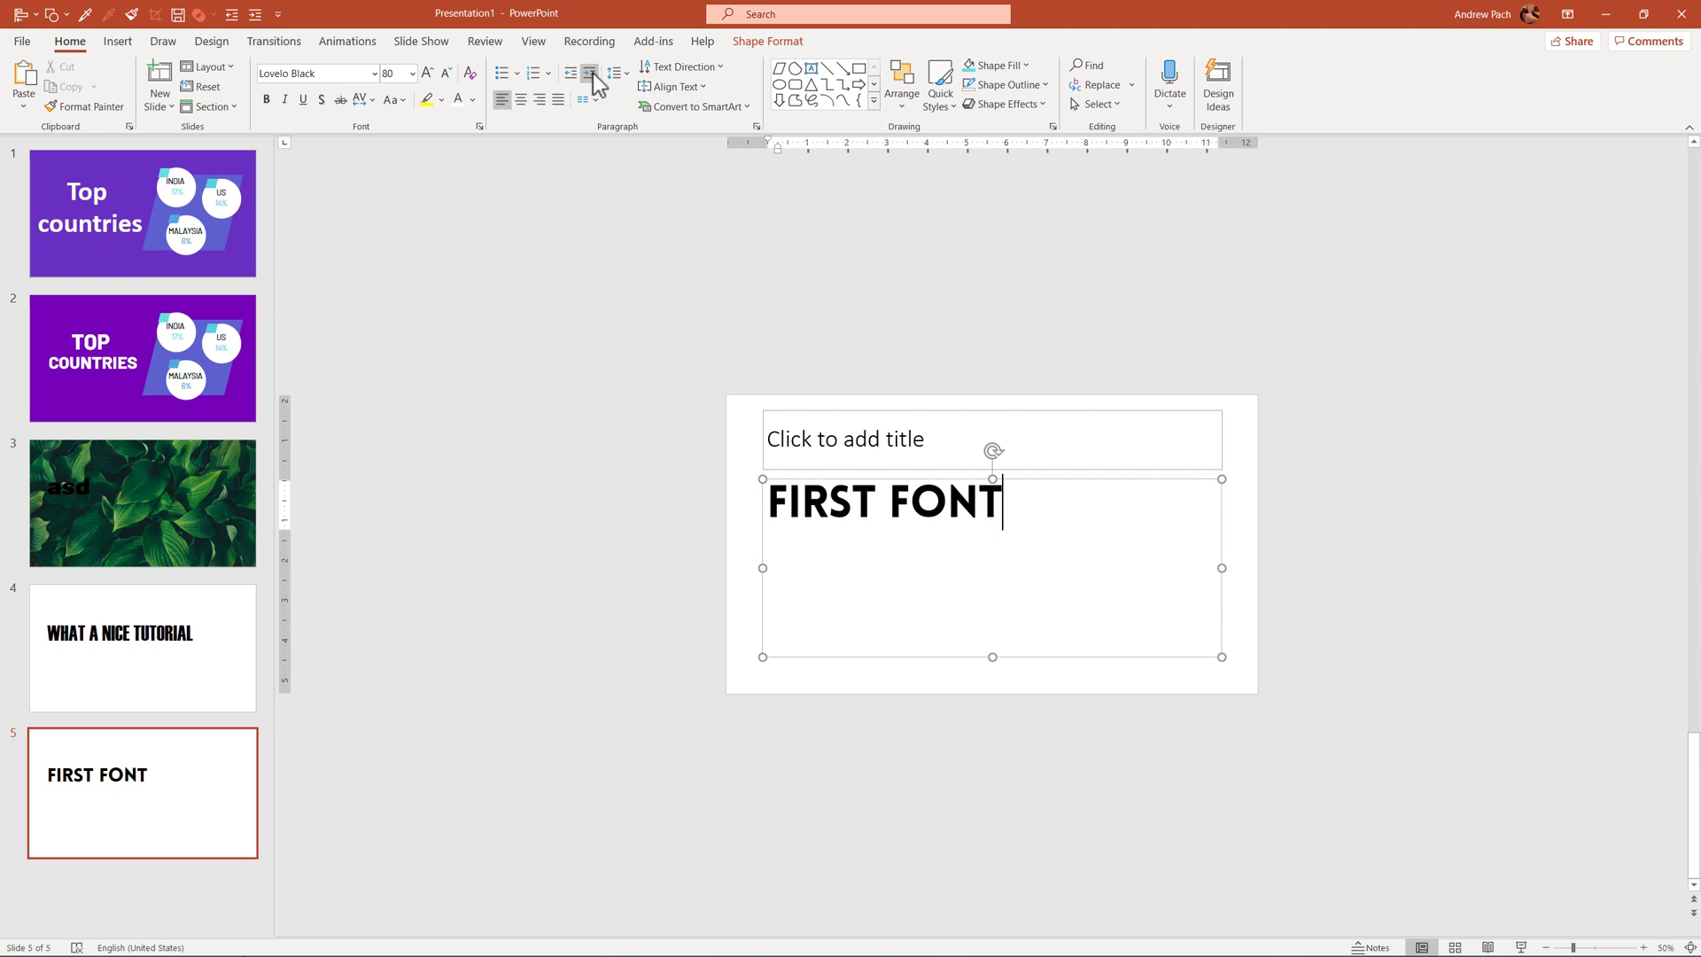
{"action": "left_click", "coordinate": [594, 79]}
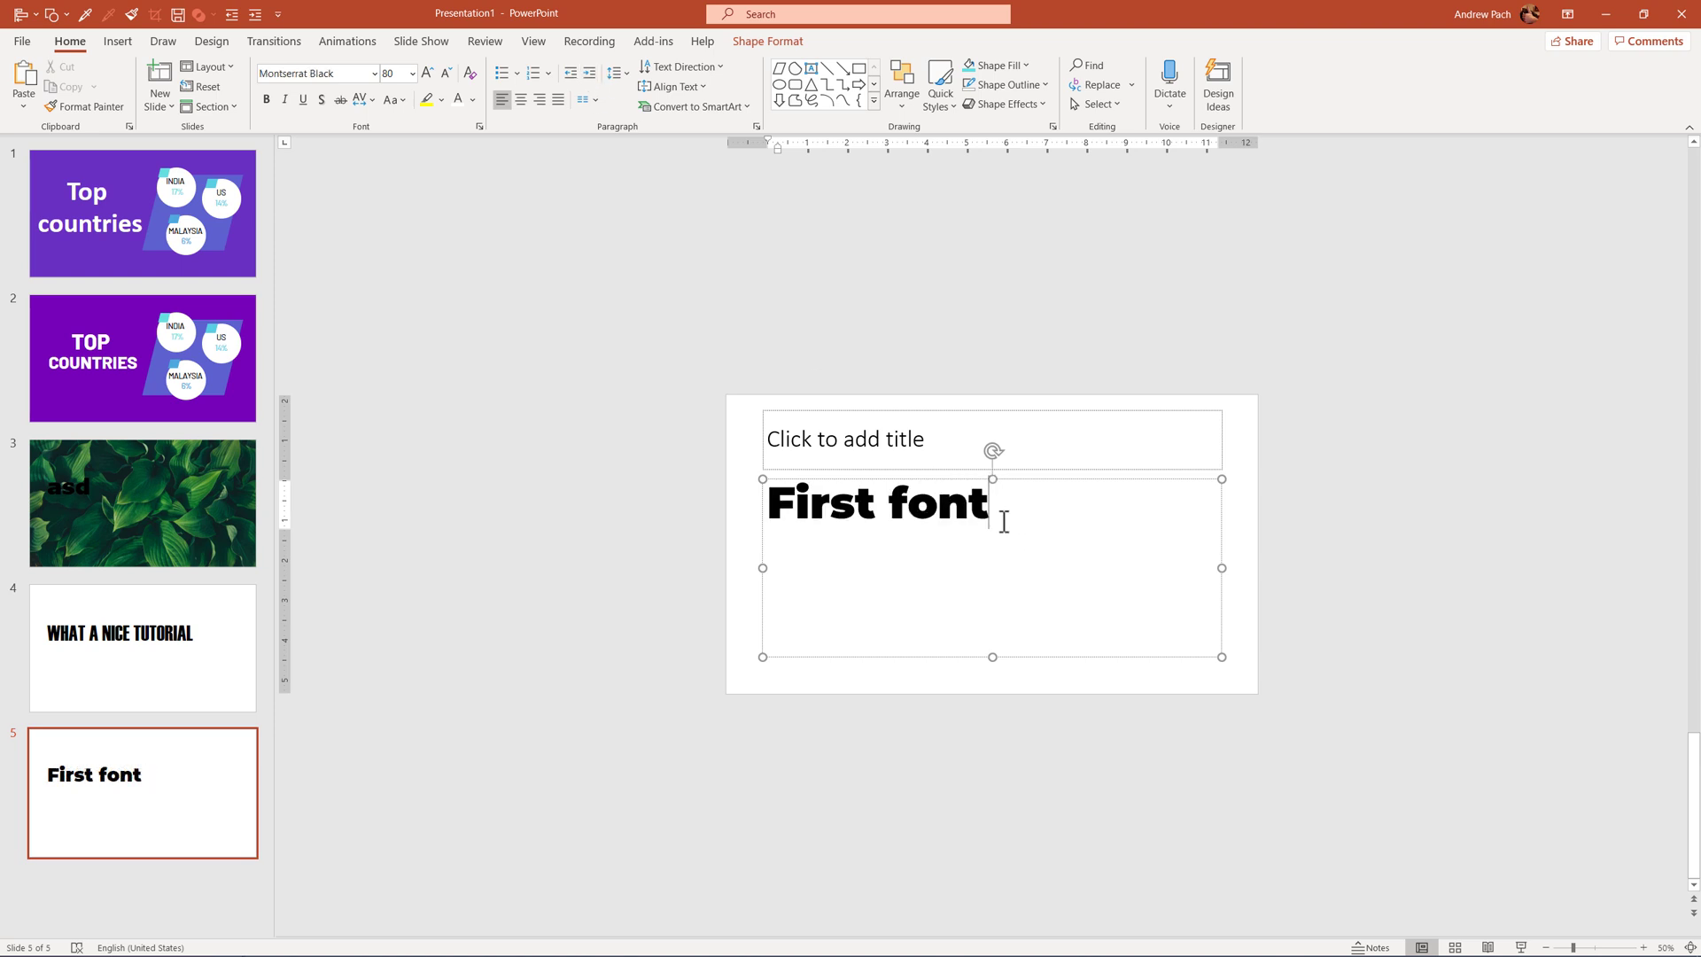
{"action": "left_click", "coordinate": [376, 74]}
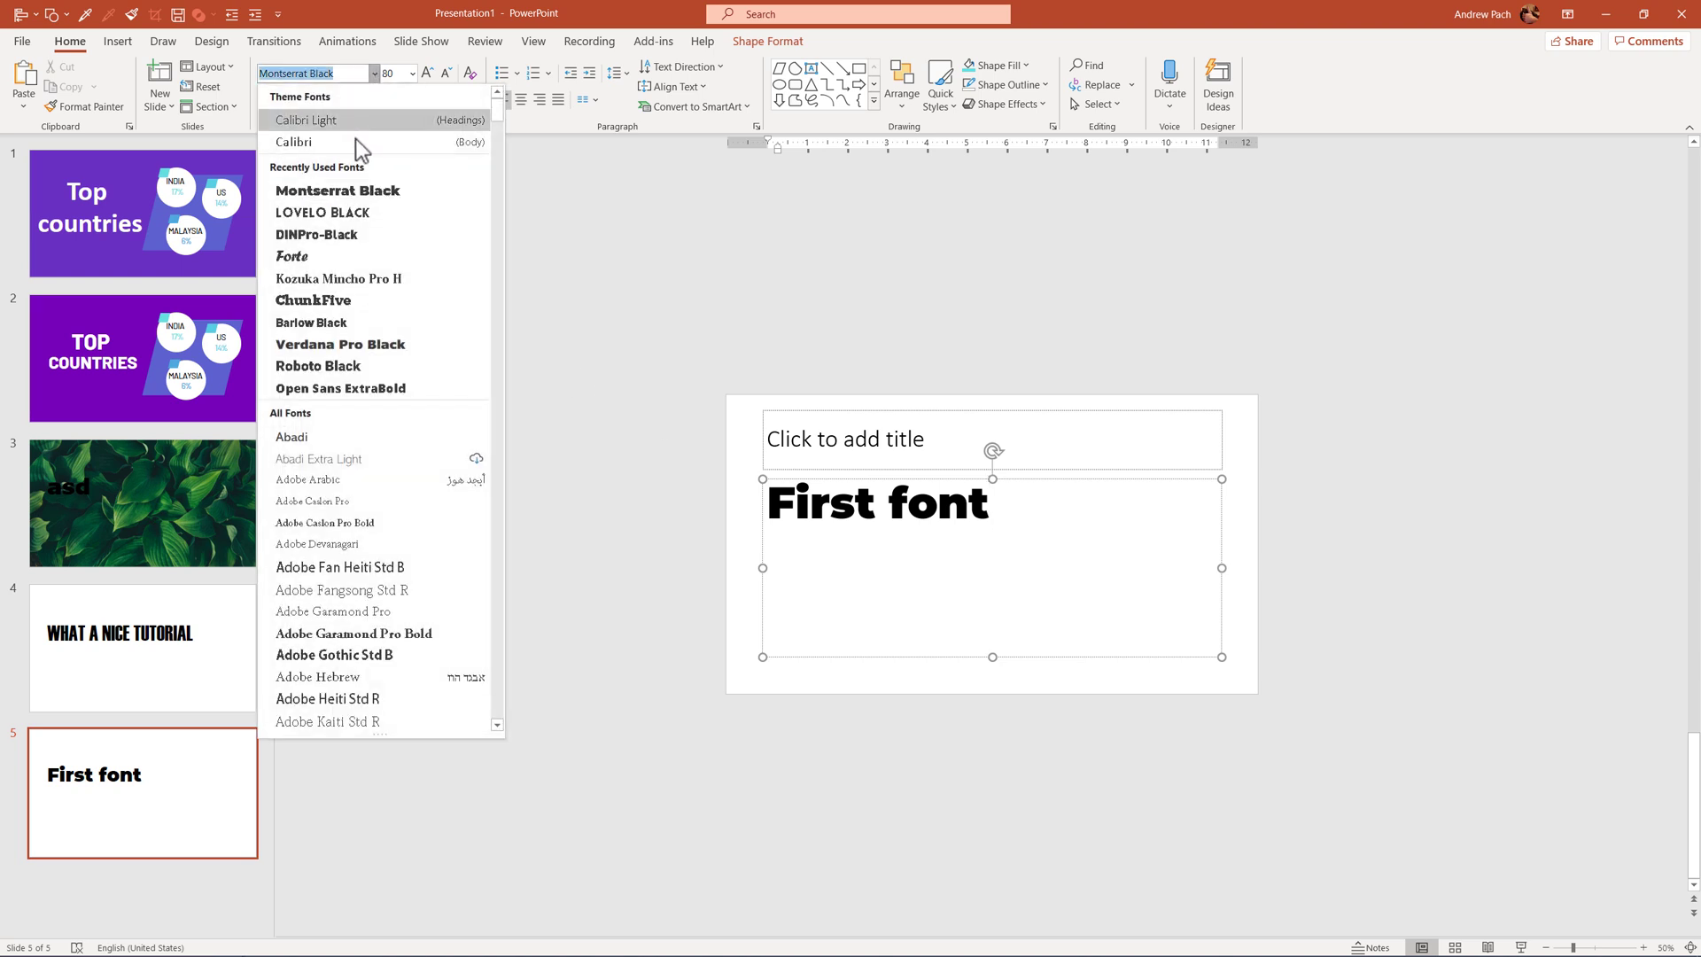
{"action": "scroll", "coordinate": [390, 531], "scroll_direction": "down", "scroll_amount": 4}
{"action": "left_click", "coordinate": [631, 540]}
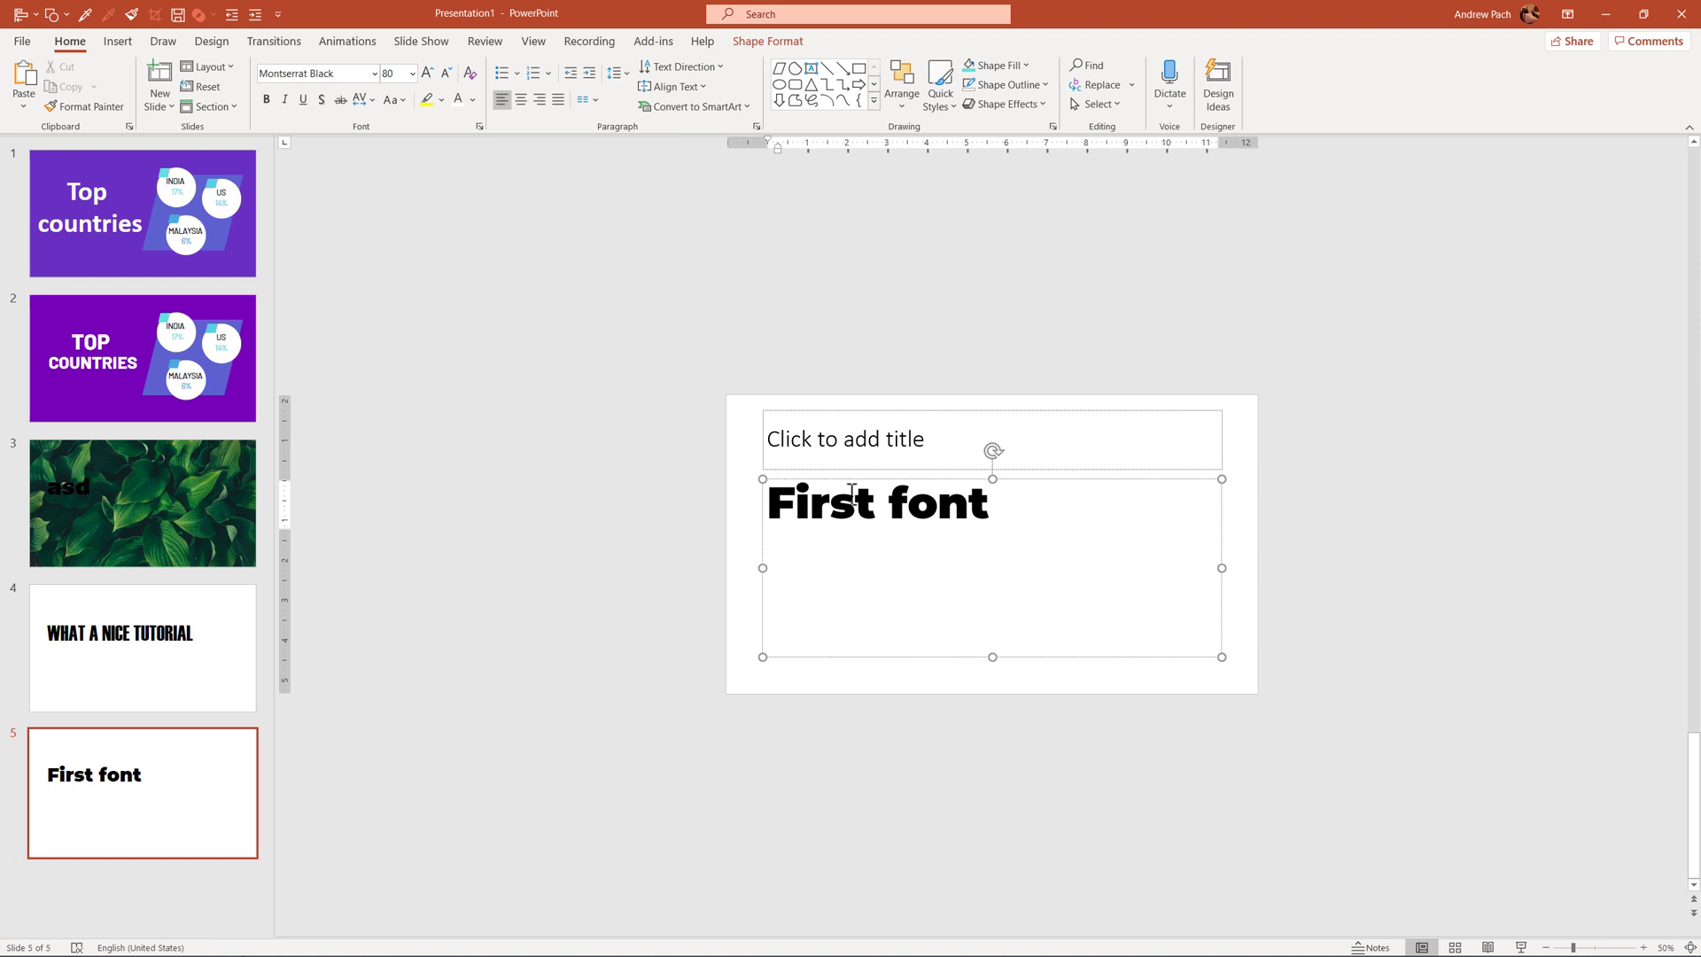
Add a bullet before 'First font' and select that text.
{"action": "left_click", "coordinate": [502, 76]}
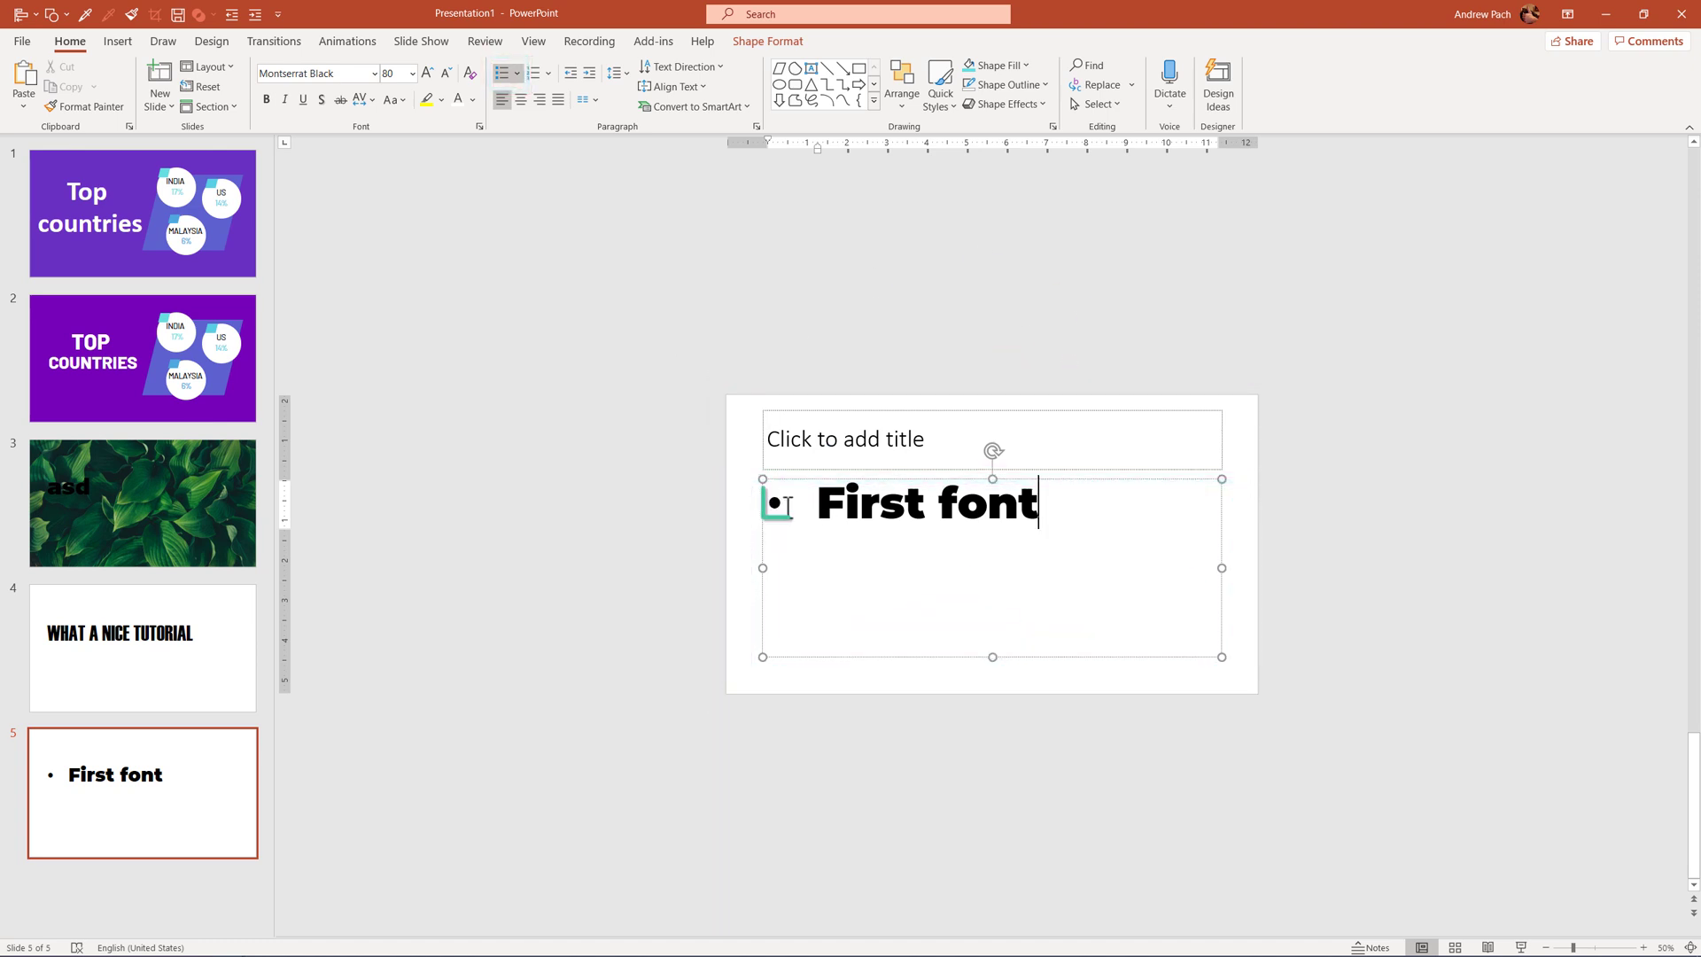
{"action": "left_click_drag", "start_coordinate": [816, 502], "coordinate": [1044, 524]}
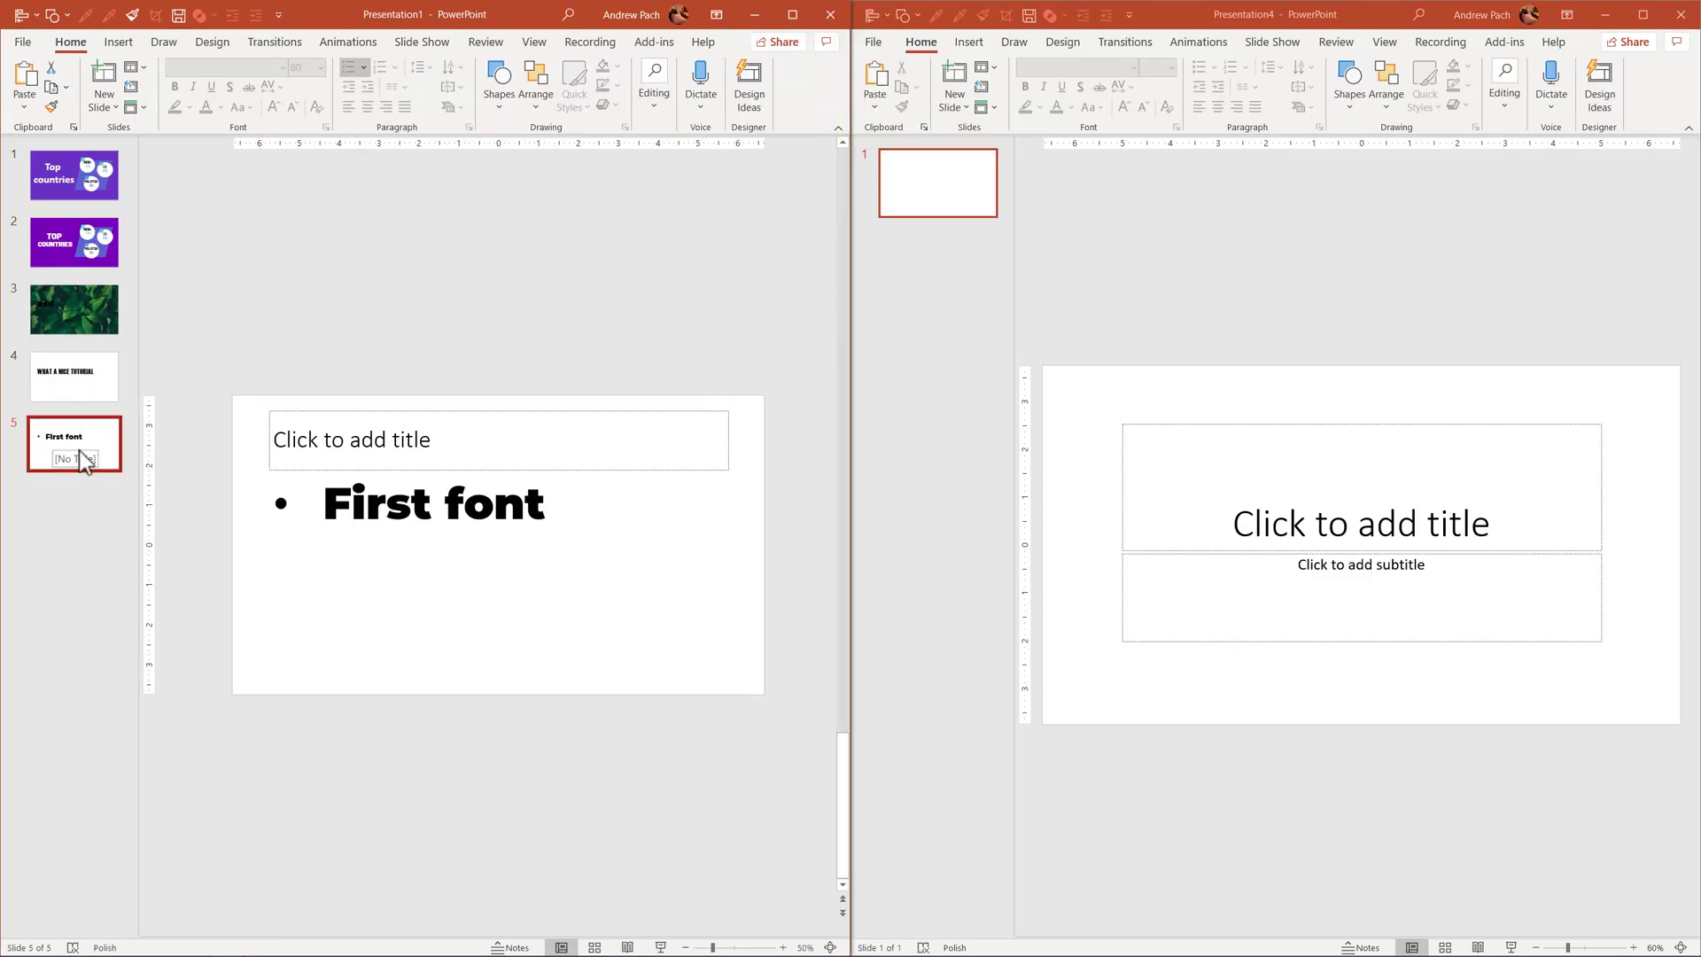
Reapply the TUTORIAL FONTS layout to slide 5.
{"action": "right_click", "coordinate": [289, 330]}
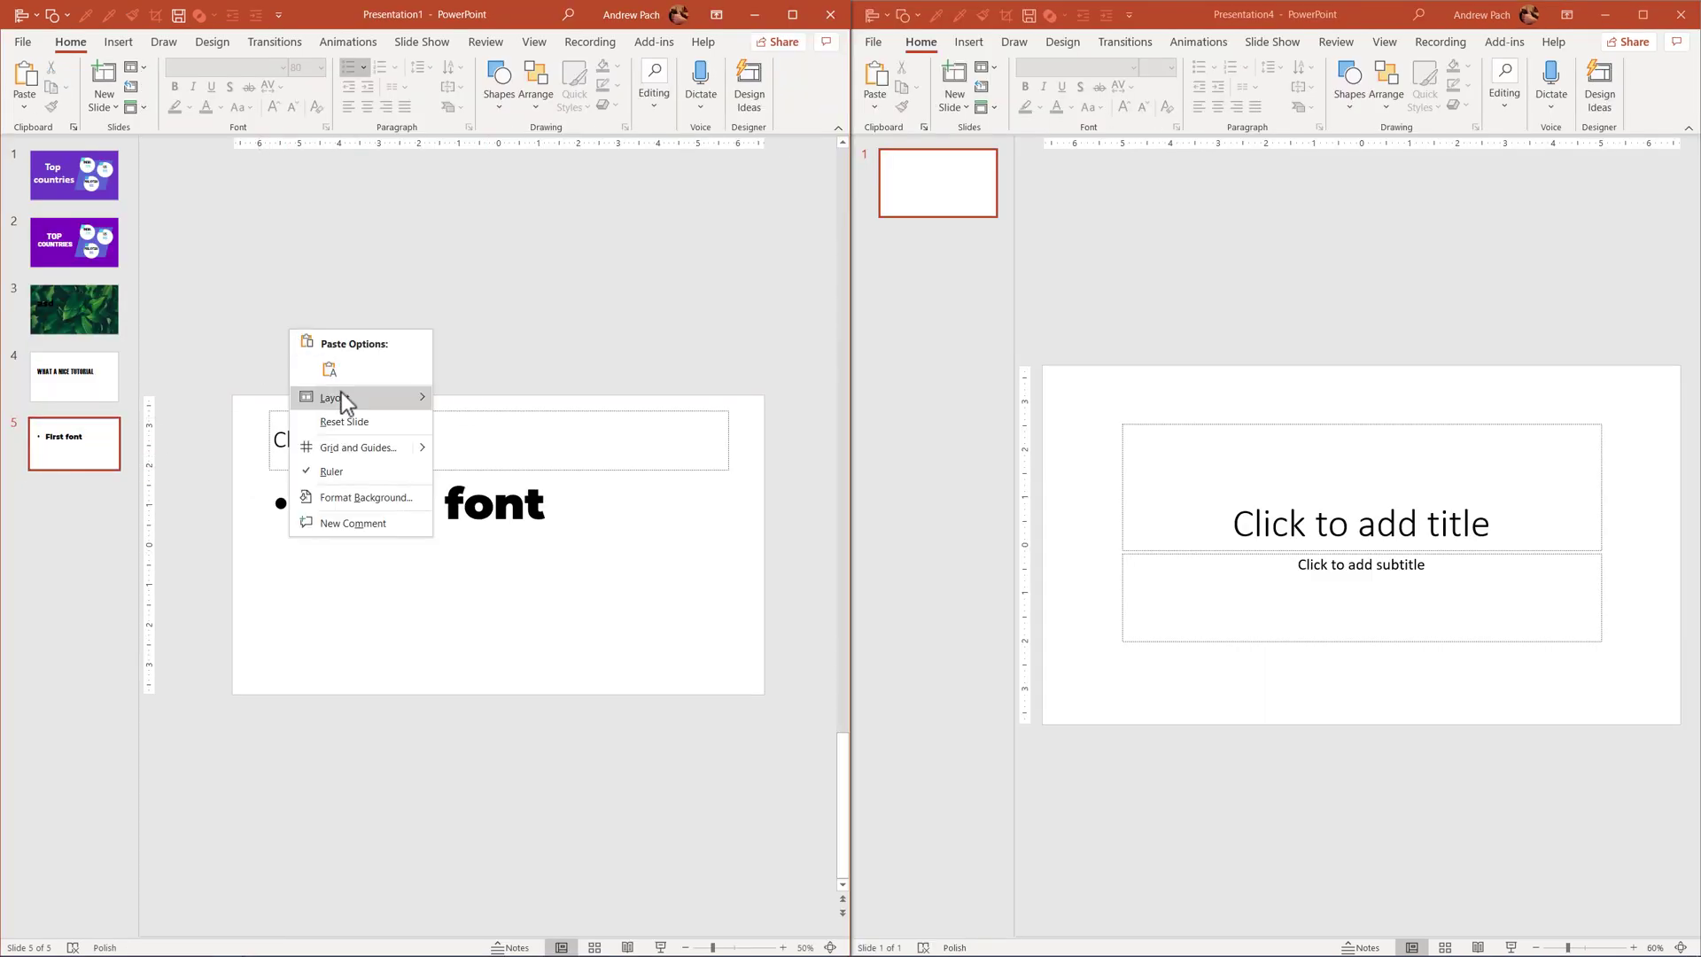
{"action": "mouse_move", "coordinate": [342, 394]}
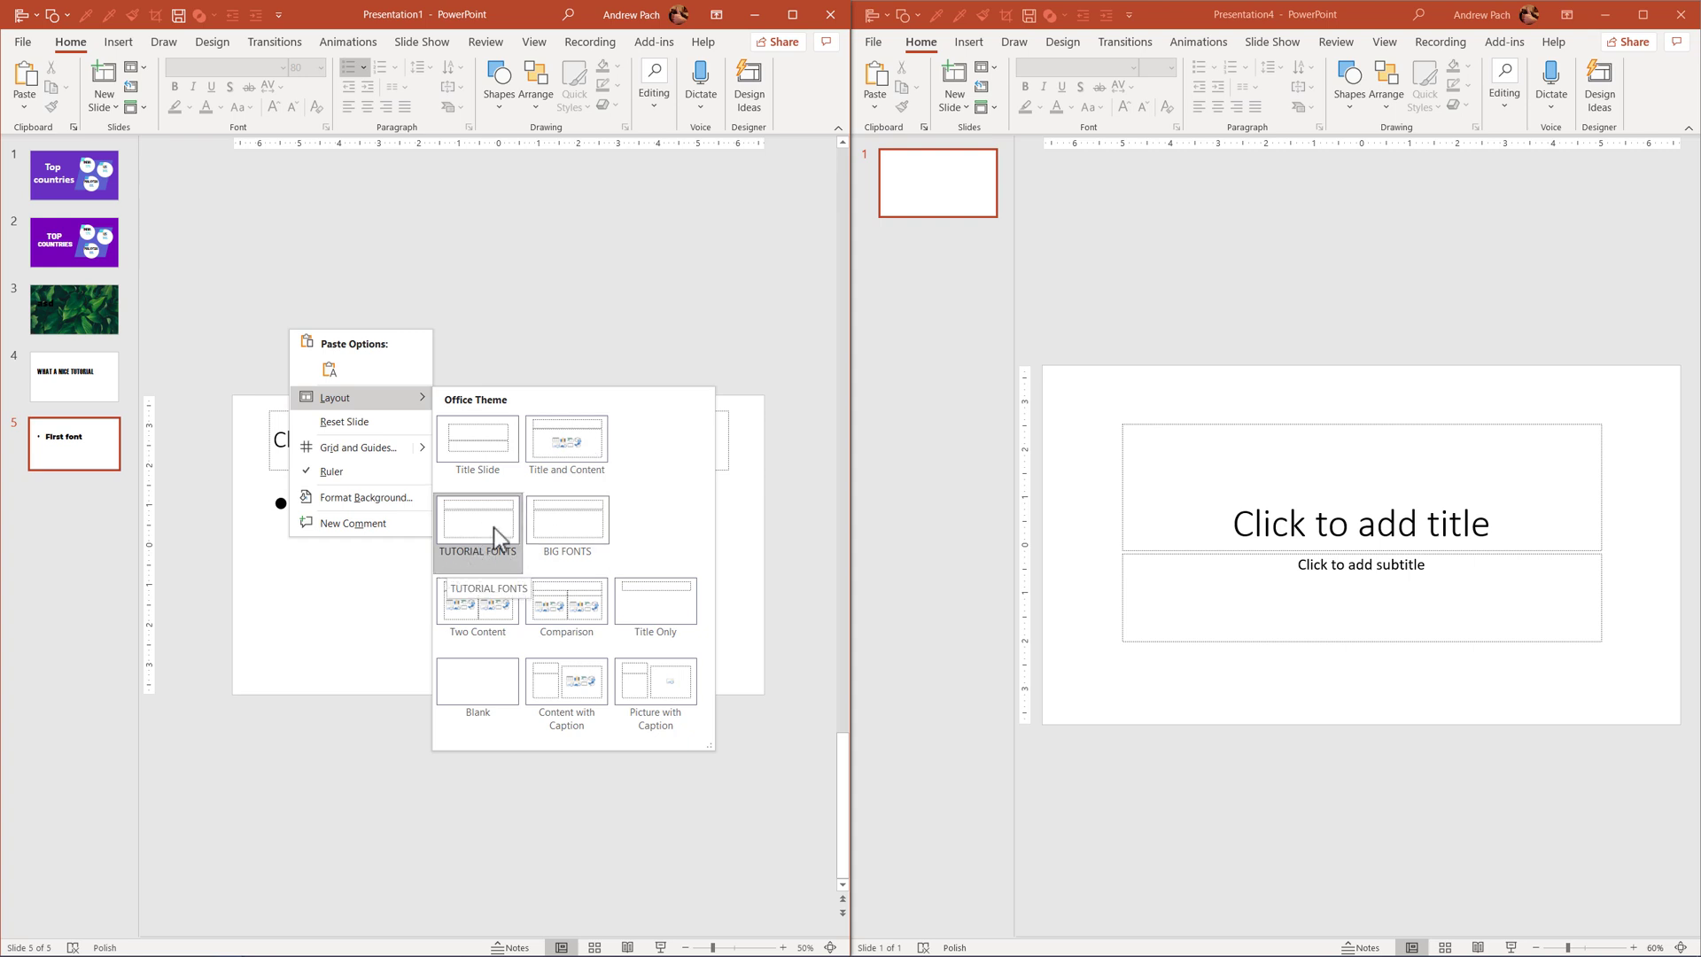
{"action": "left_click", "coordinate": [492, 528]}
Paste the First font slide into Presentation4 and widen its window.
{"action": "left_click", "coordinate": [948, 259]}
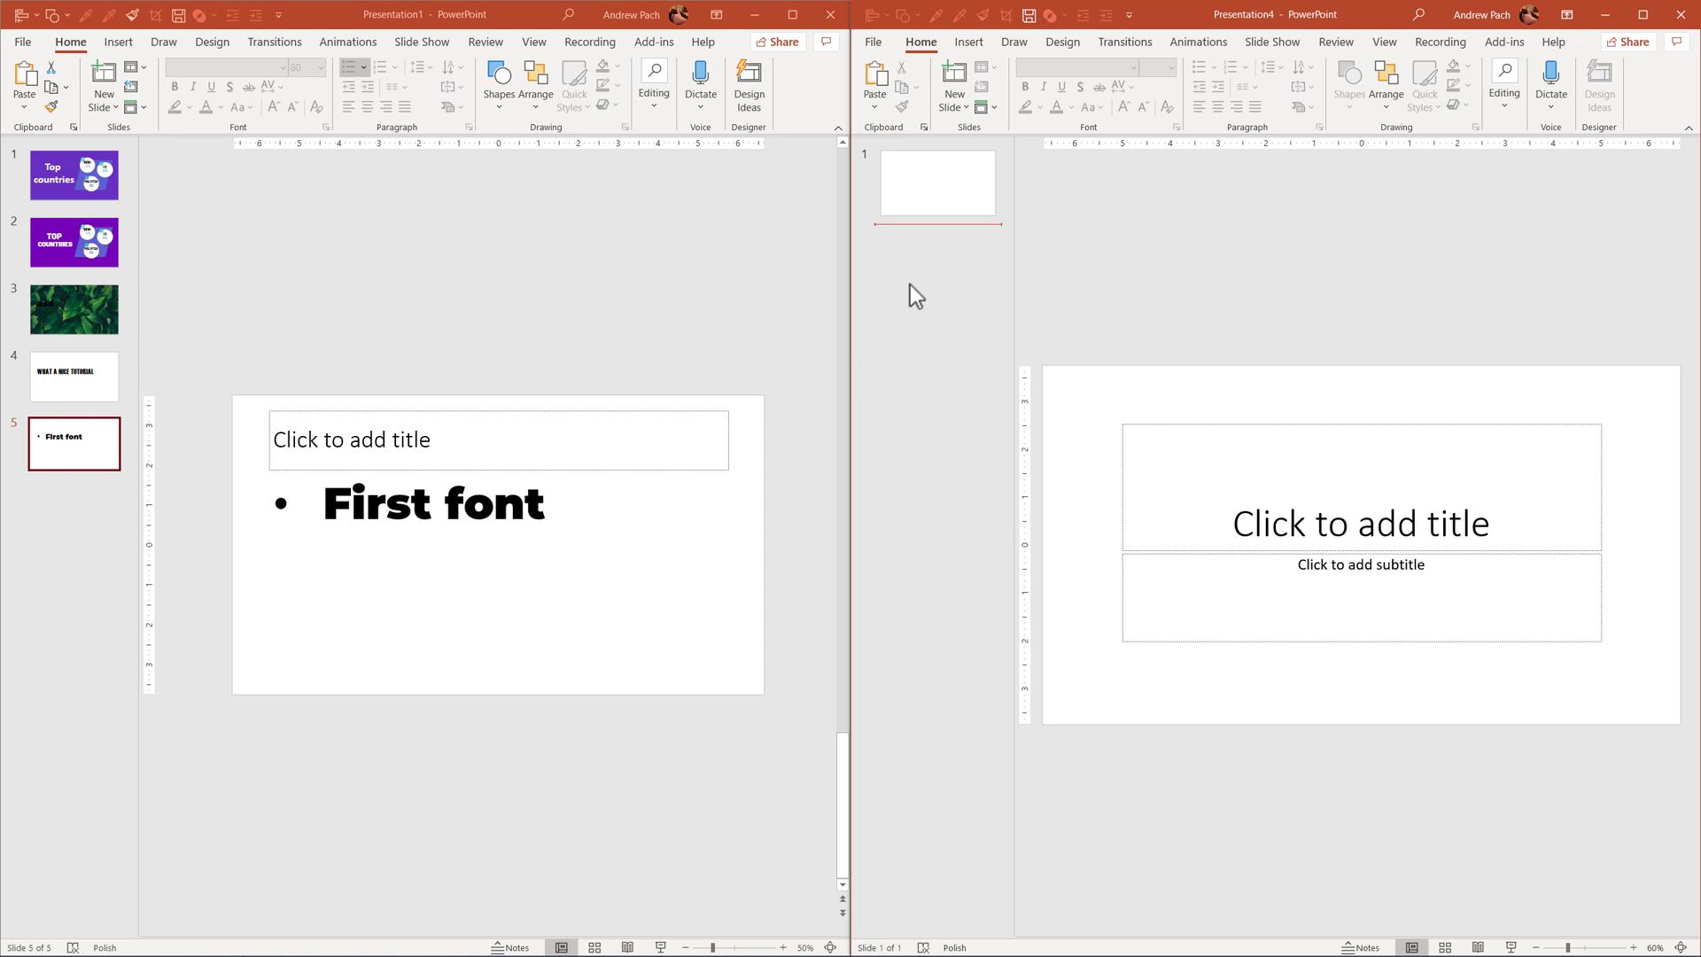
{"action": "key", "text": "ctrl+v"}
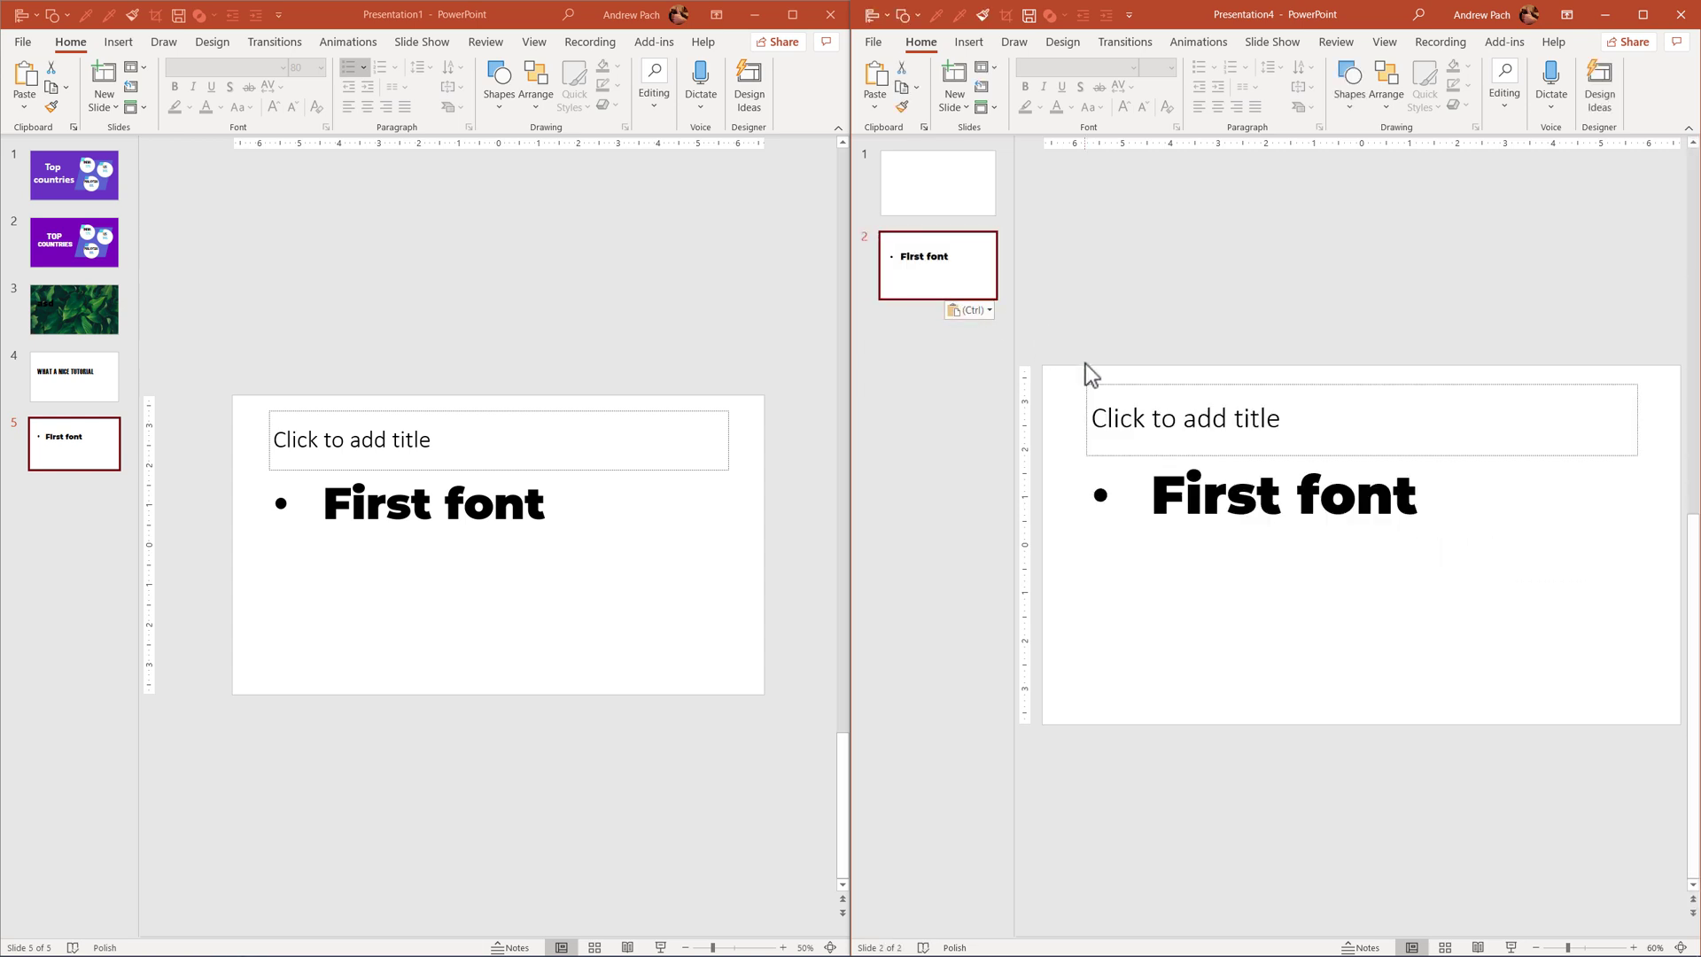
{"action": "left_click_drag", "start_coordinate": [853, 257], "coordinate": [603, 259]}
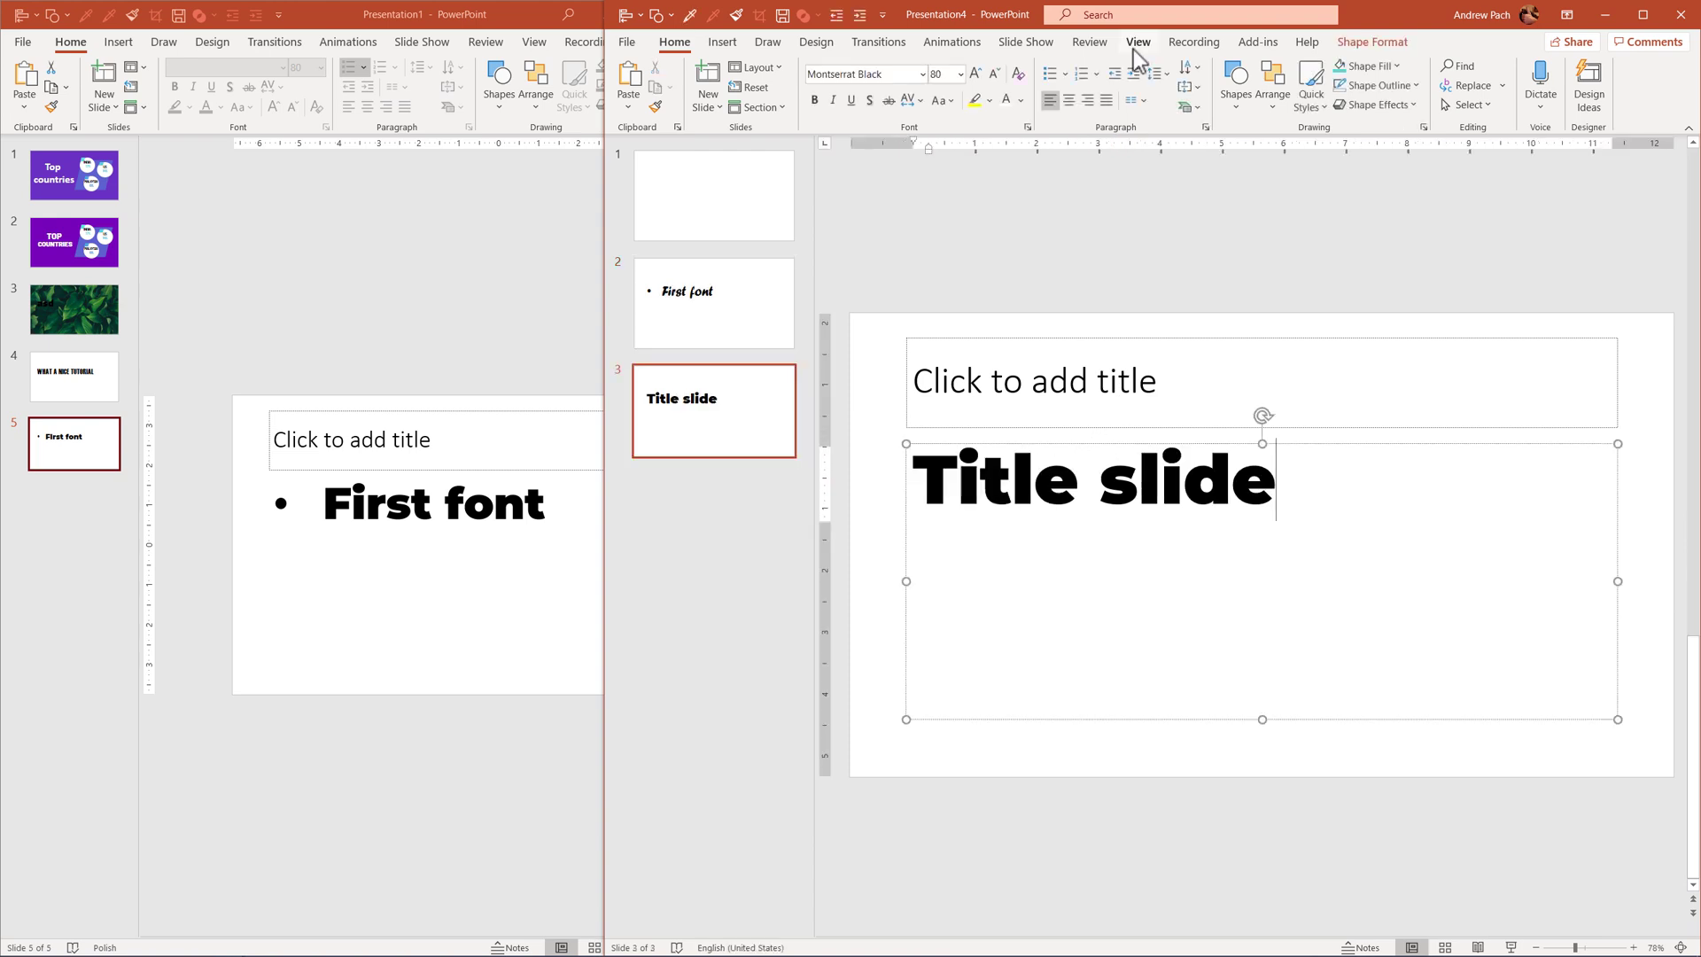
In Presentation4's Slide Master view, select all five body text levels of the Title and Content layout.
{"action": "left_click", "coordinate": [1137, 48]}
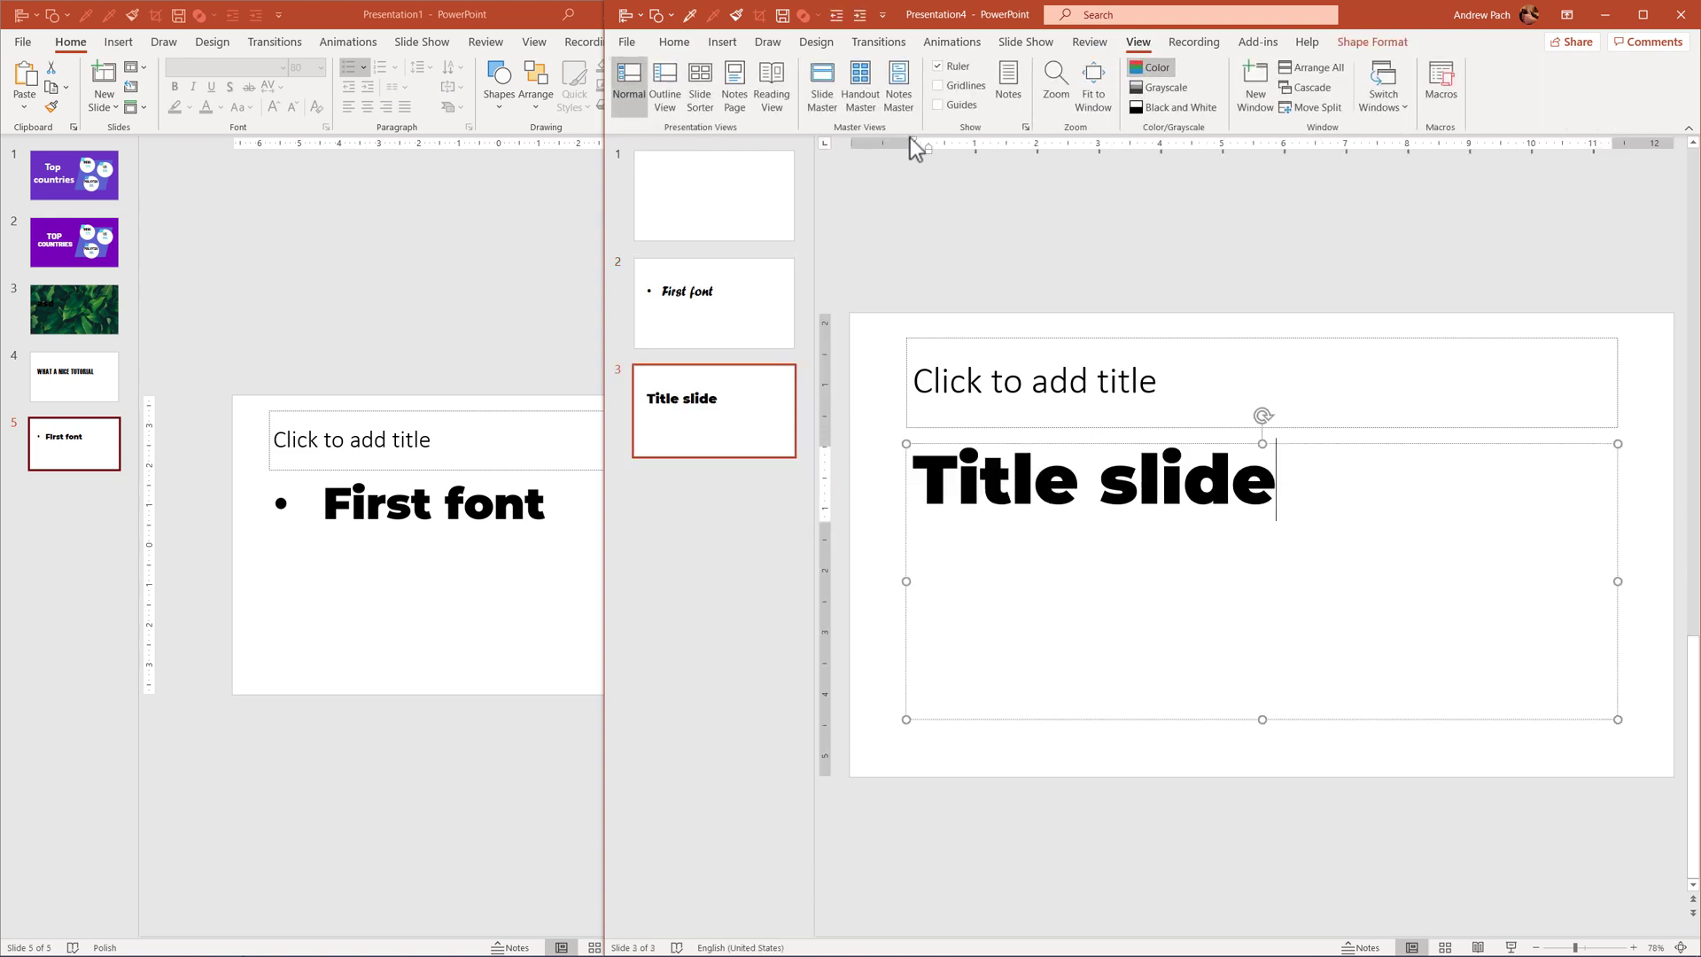
{"action": "left_click", "coordinate": [833, 98]}
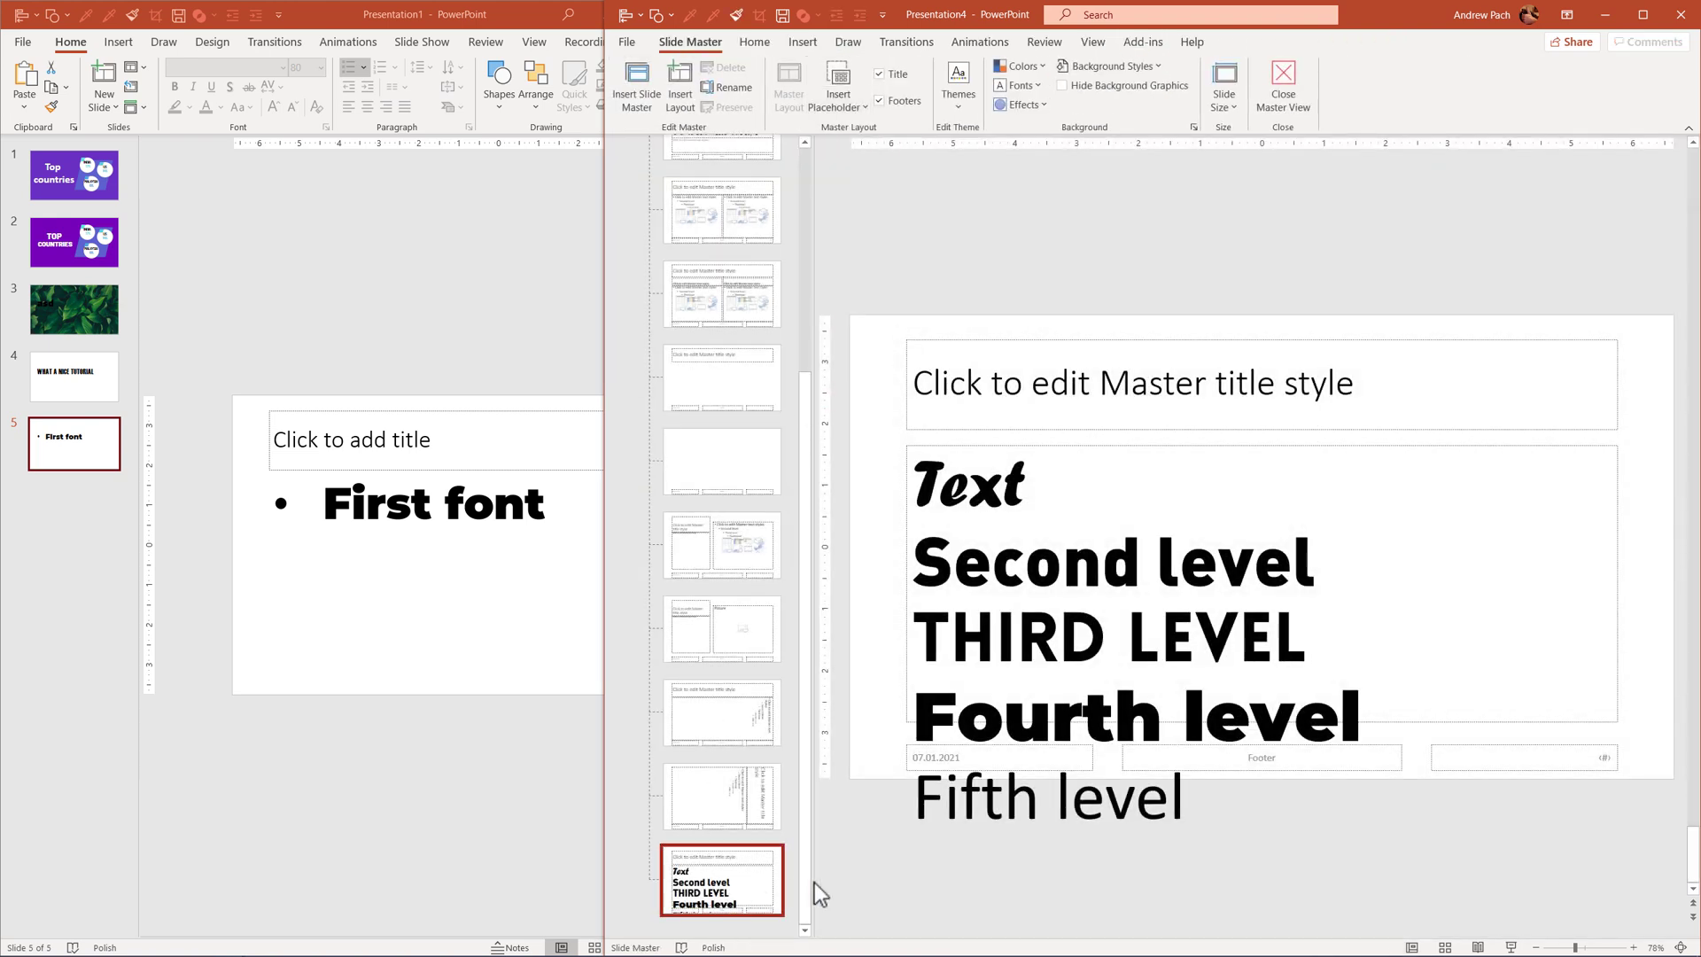
{"action": "left_click", "coordinate": [700, 524]}
{"action": "scroll", "coordinate": [782, 460], "scroll_direction": "up", "scroll_amount": 4}
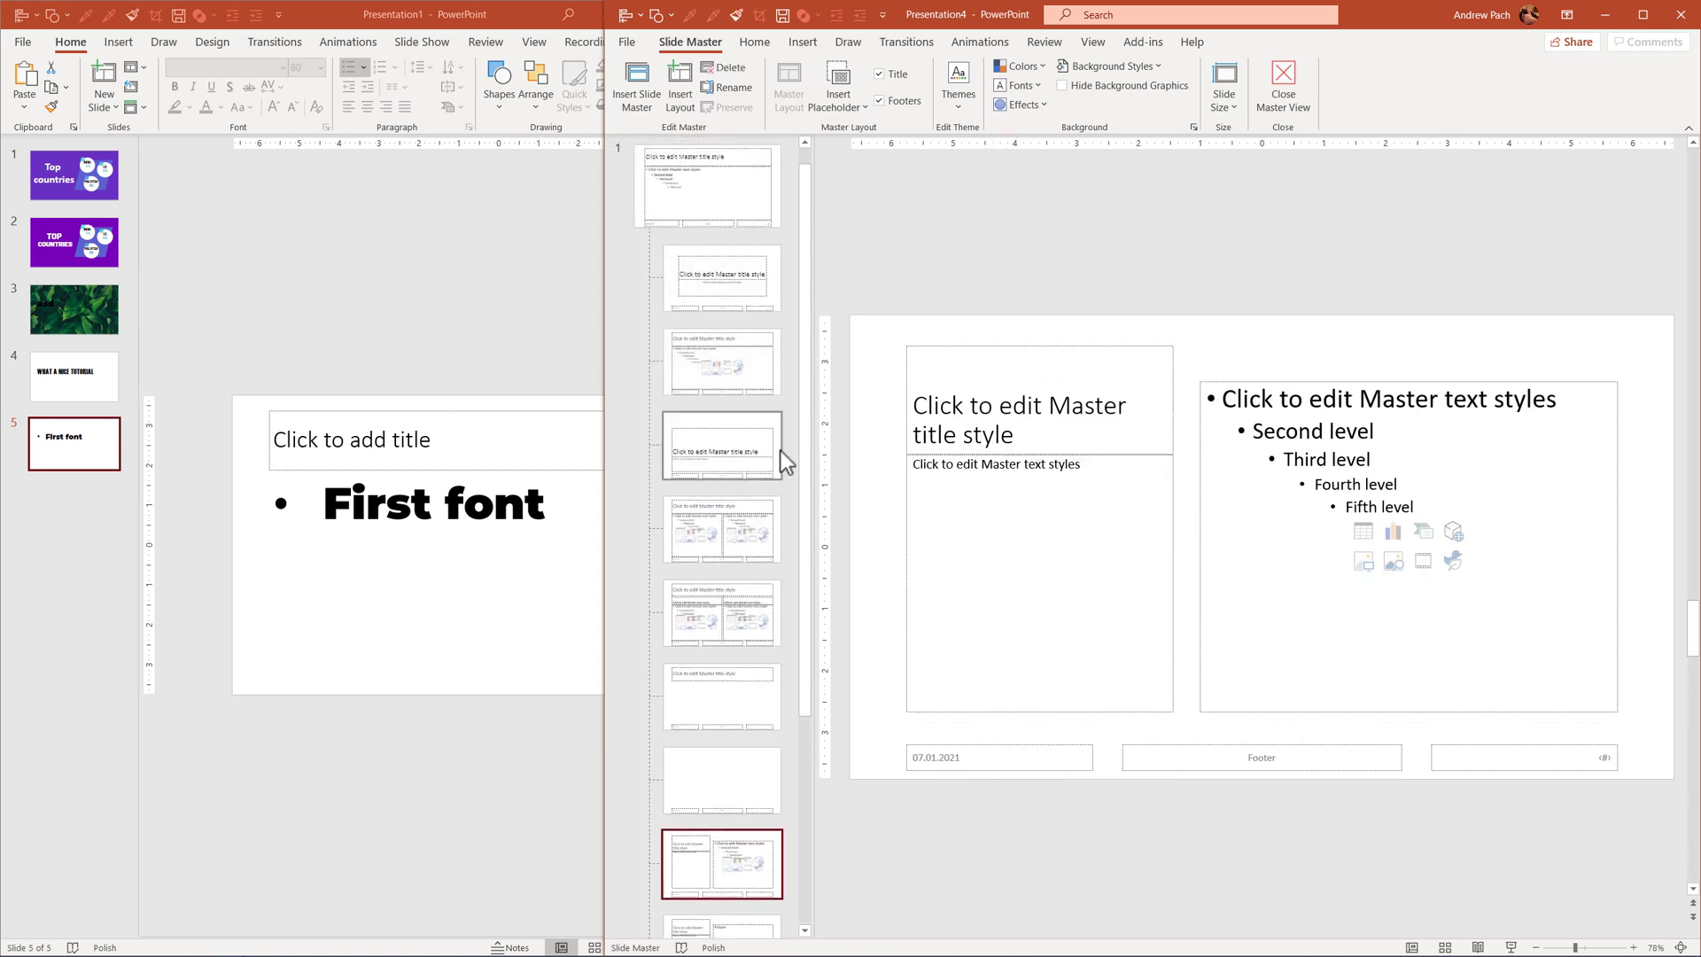
{"action": "left_click", "coordinate": [762, 387]}
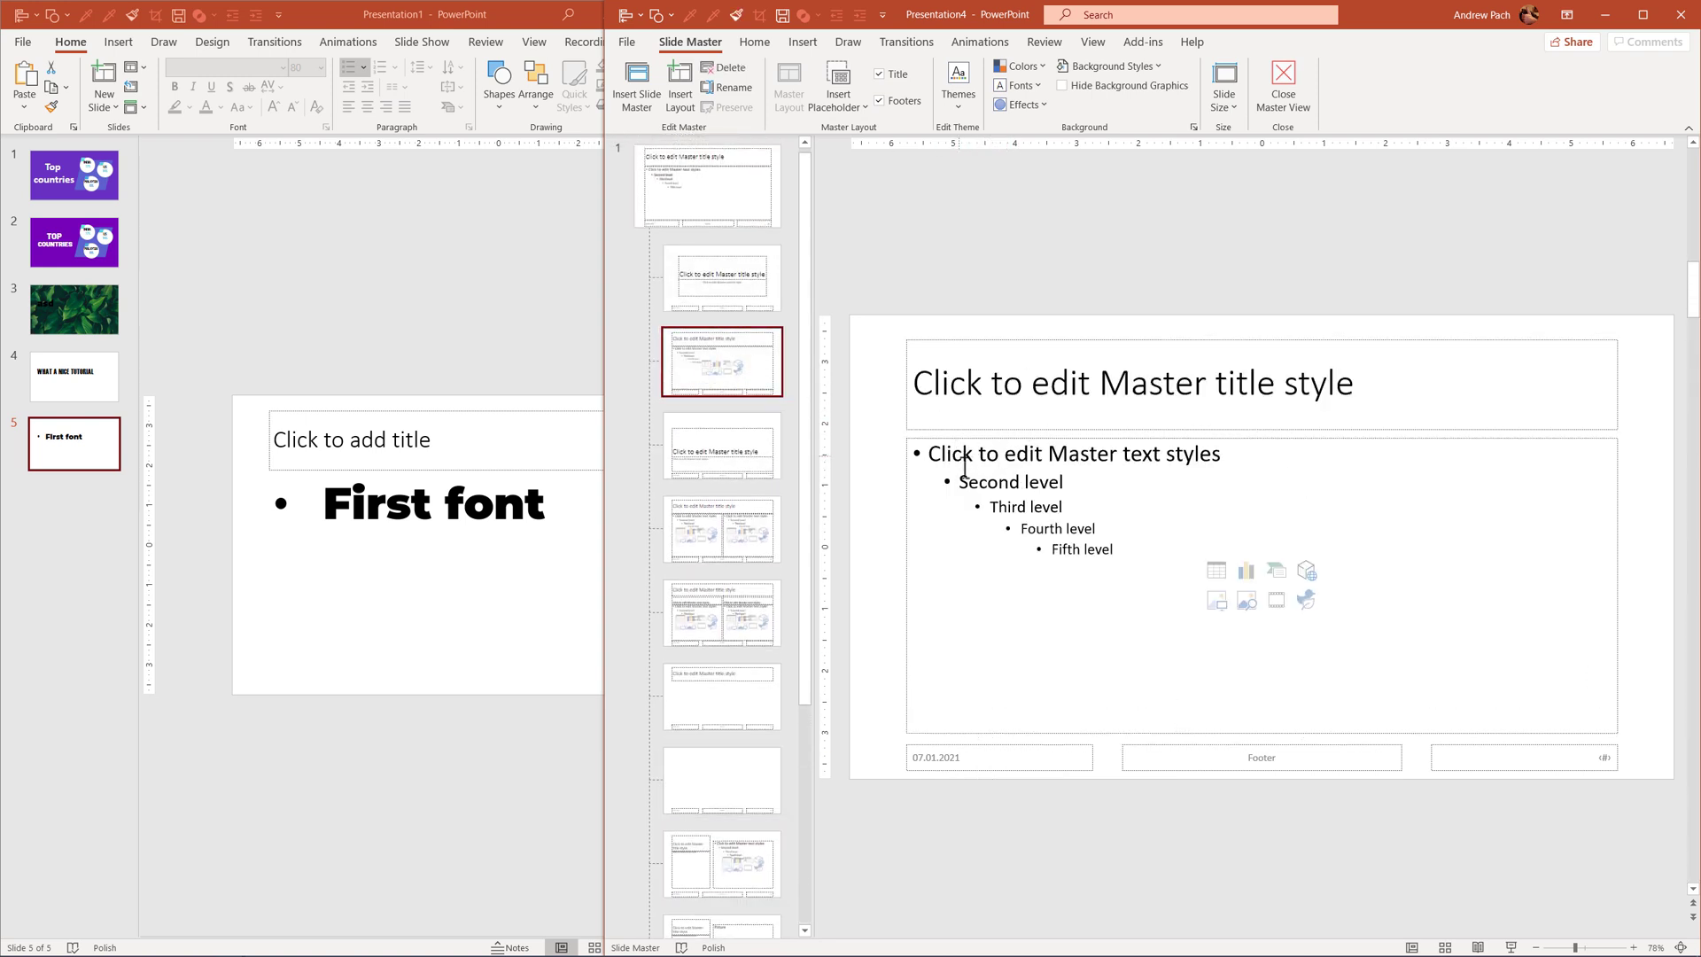
{"action": "left_click_drag", "start_coordinate": [939, 450], "coordinate": [1107, 557]}
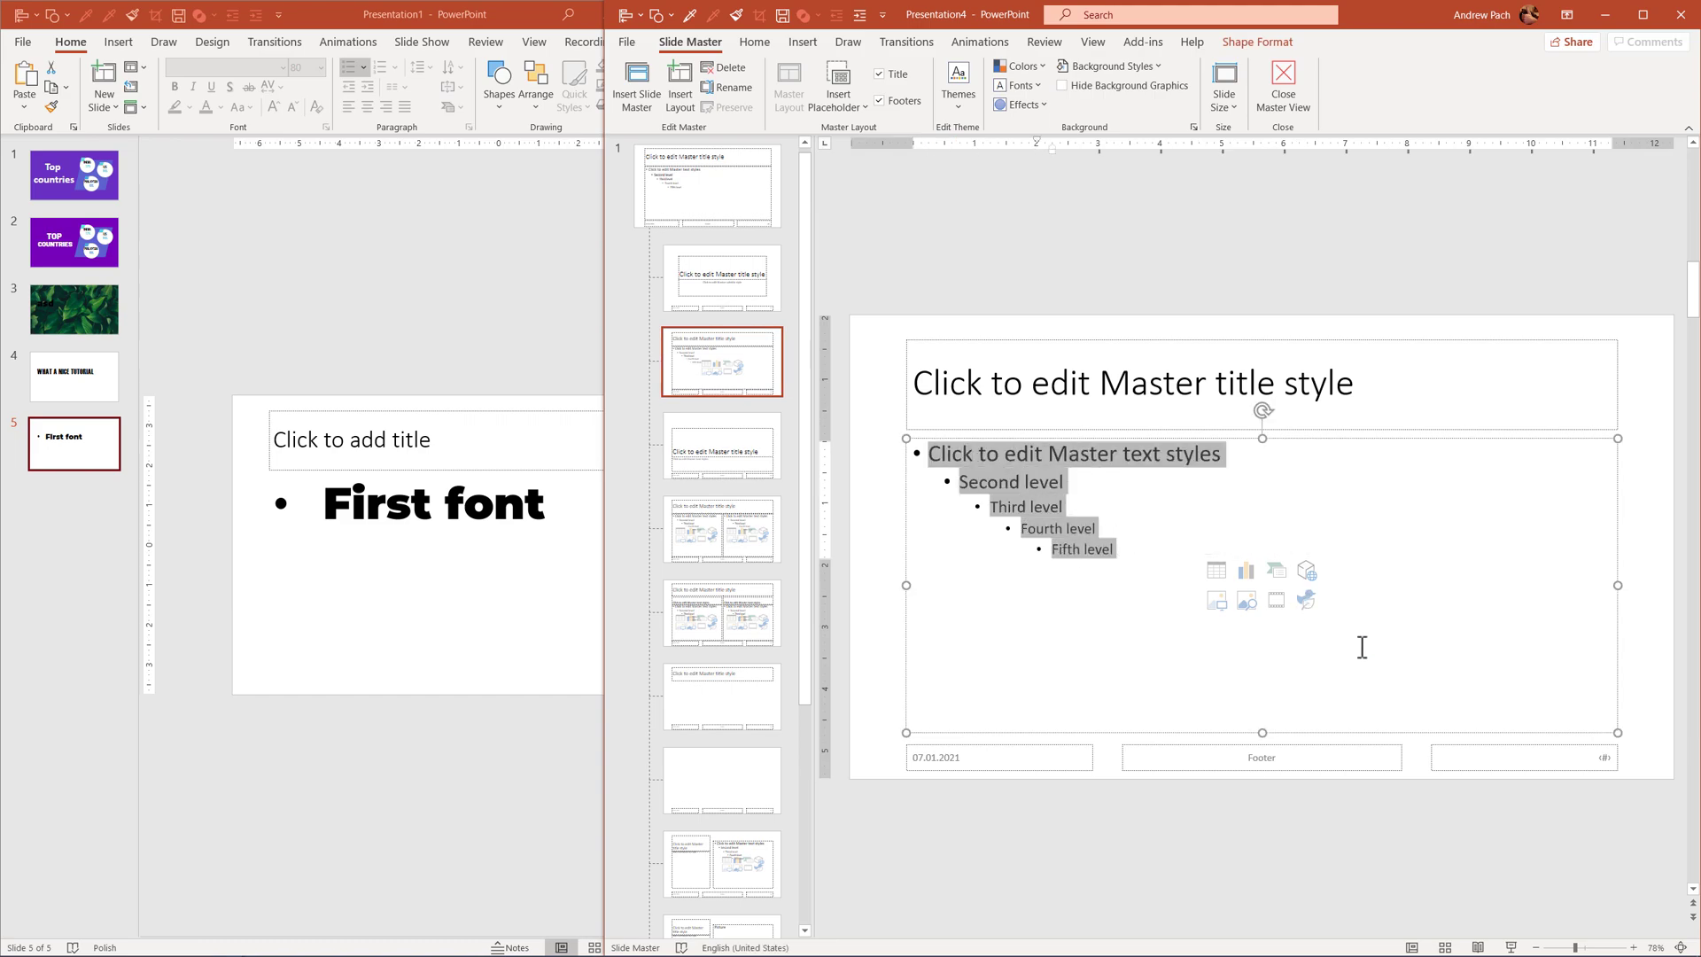